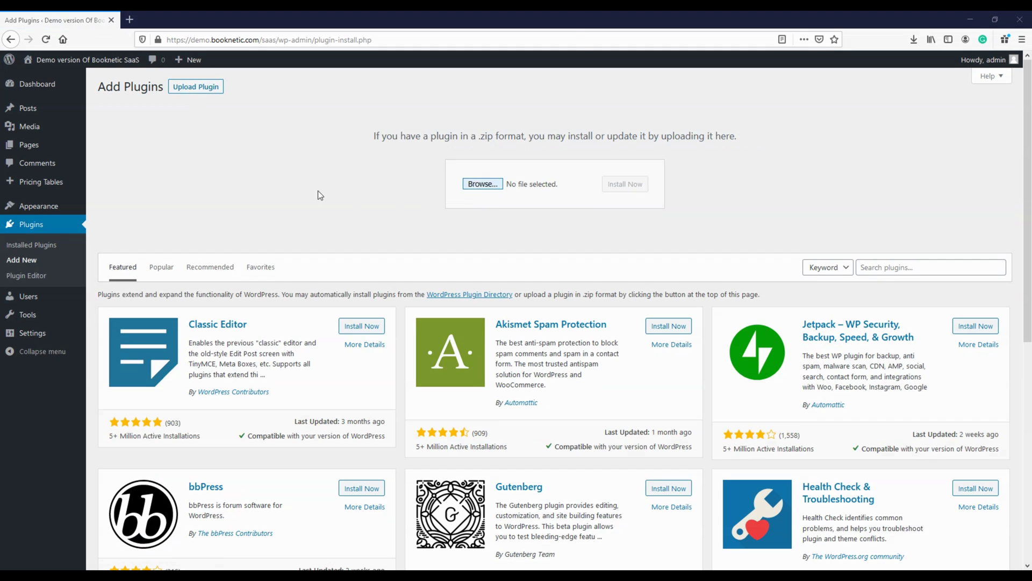
Upload booknetic.zip as a new plugin and install Booknetic
click(130, 113)
double_click(131, 113)
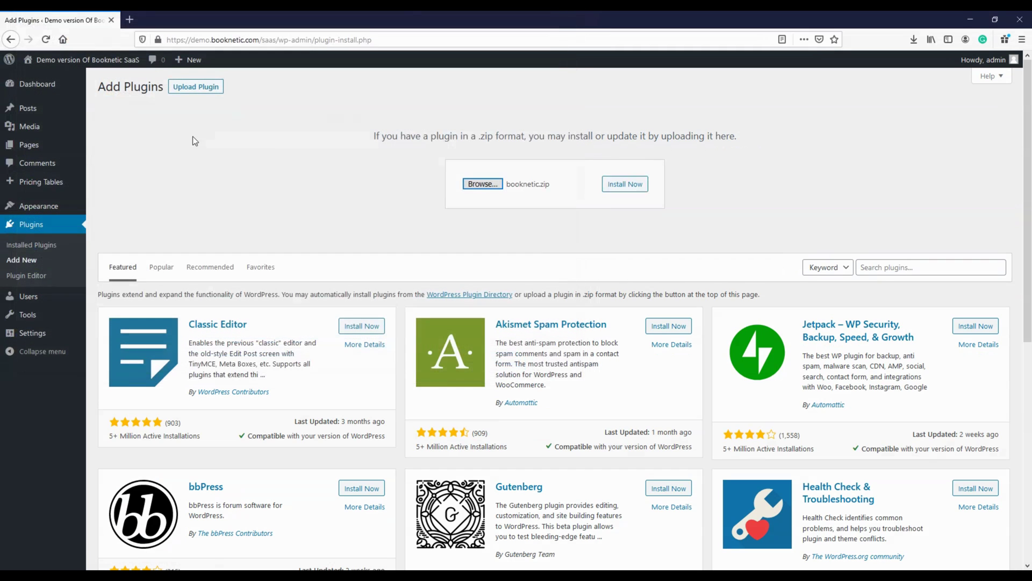
click(624, 183)
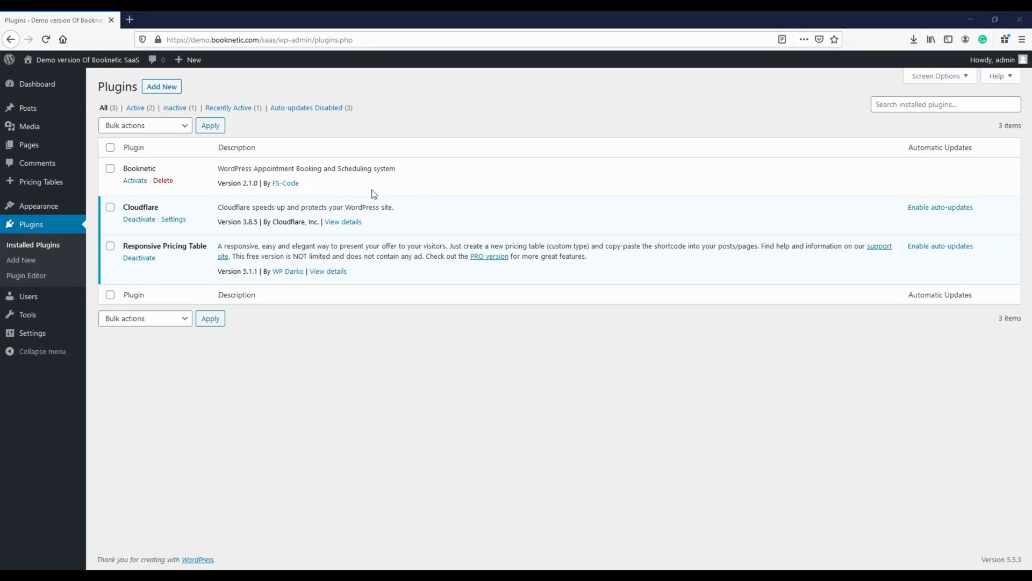
Activate Booknetic and paste the purchase code on its setup page
click(133, 181)
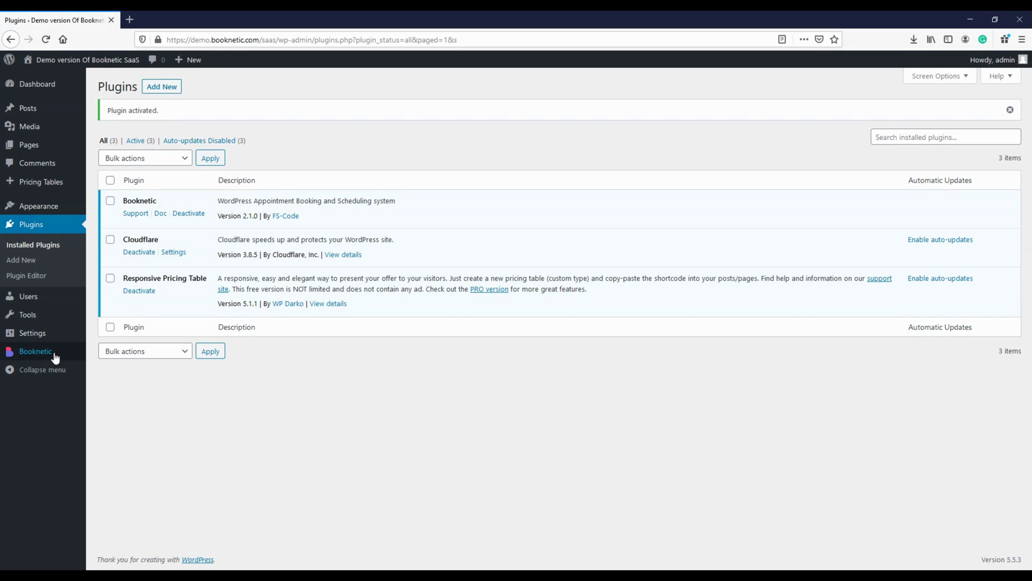
click(54, 354)
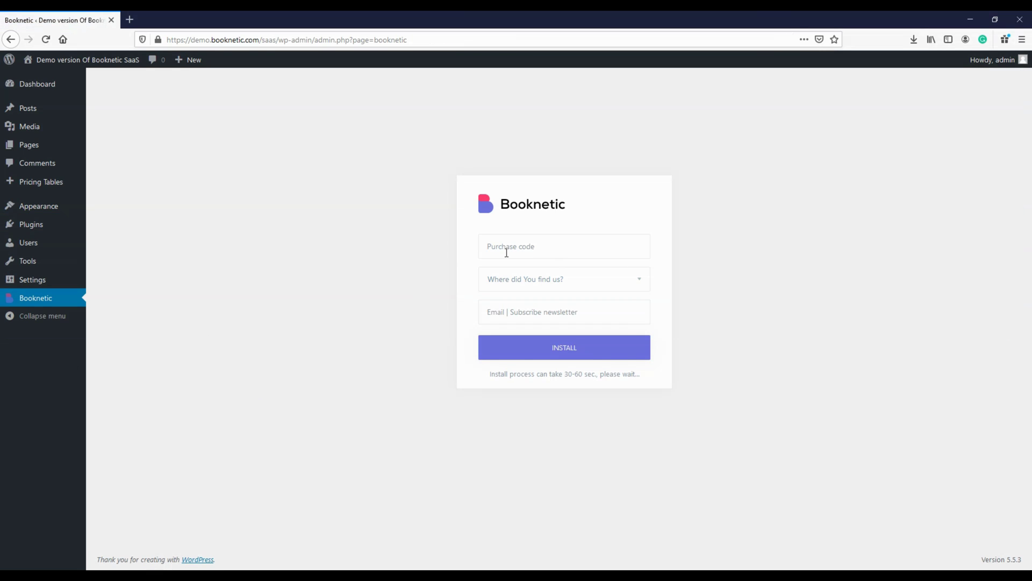
right_click(506, 252)
click(533, 299)
Answer Other for where Booknetic was found, enter the newsletter e-mail, and run the installation
click(527, 286)
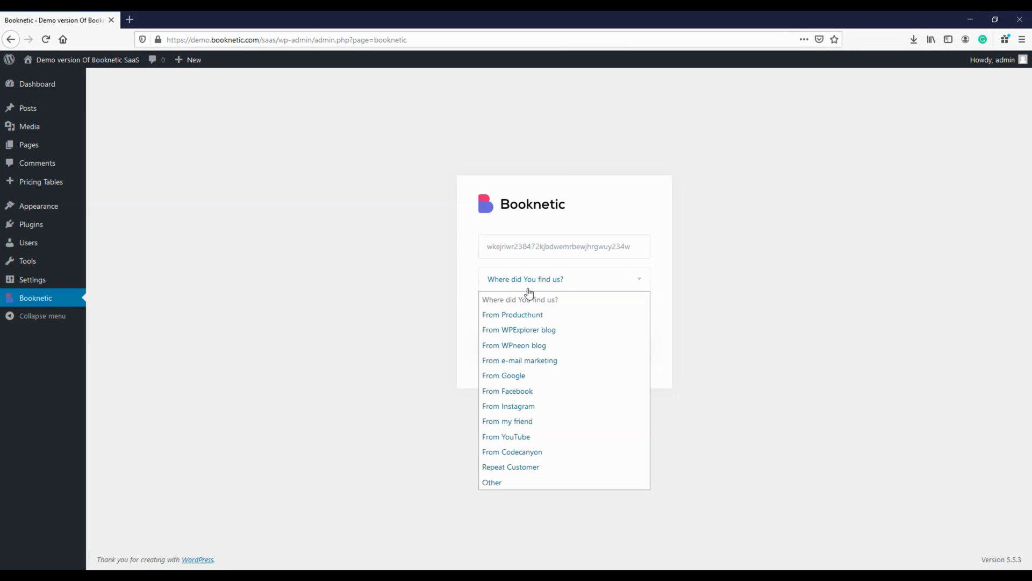
click(548, 482)
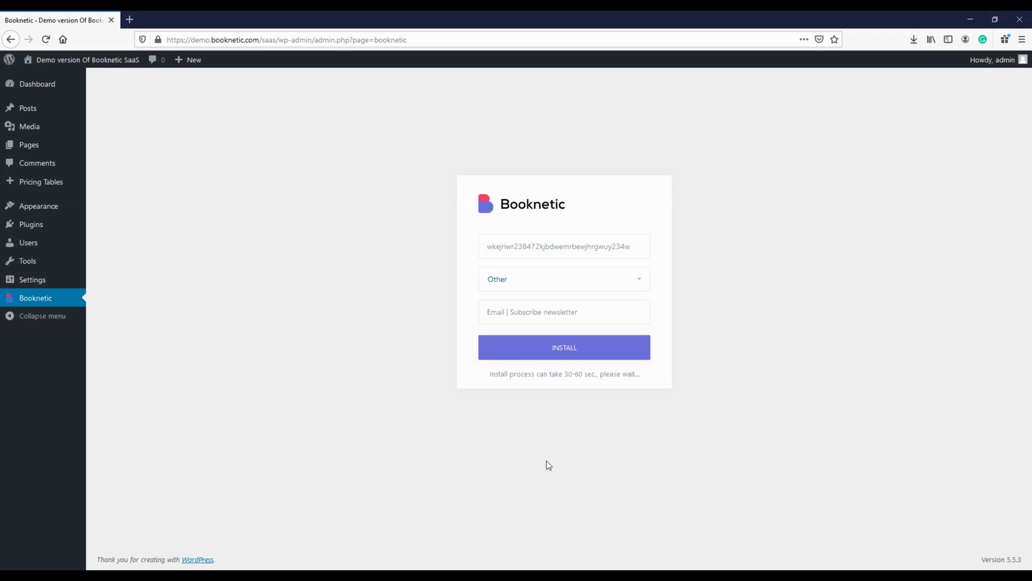
click(534, 319)
click(565, 358)
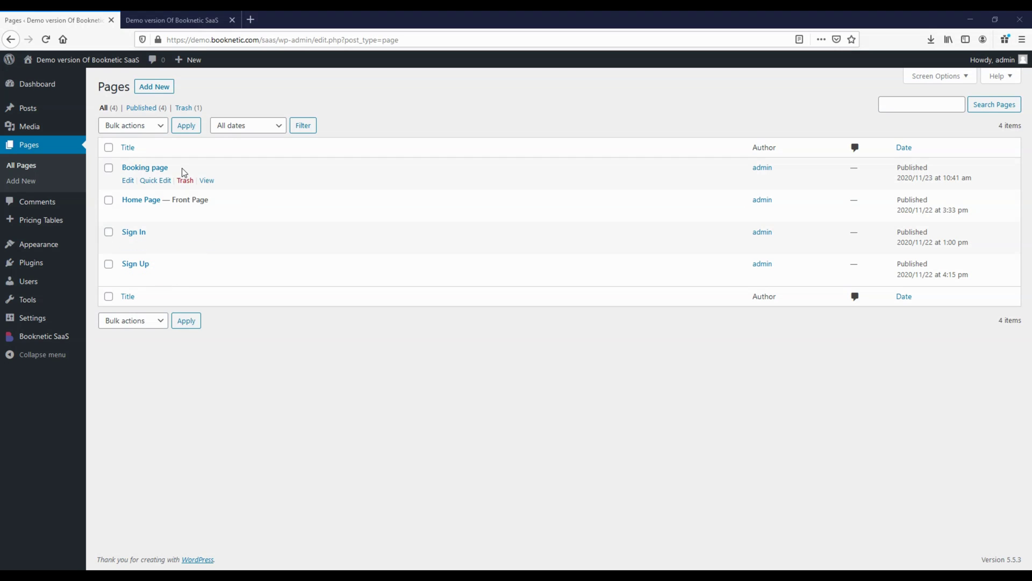
Add the Booknetic Sign In block to the Sign In page and update it
click(129, 245)
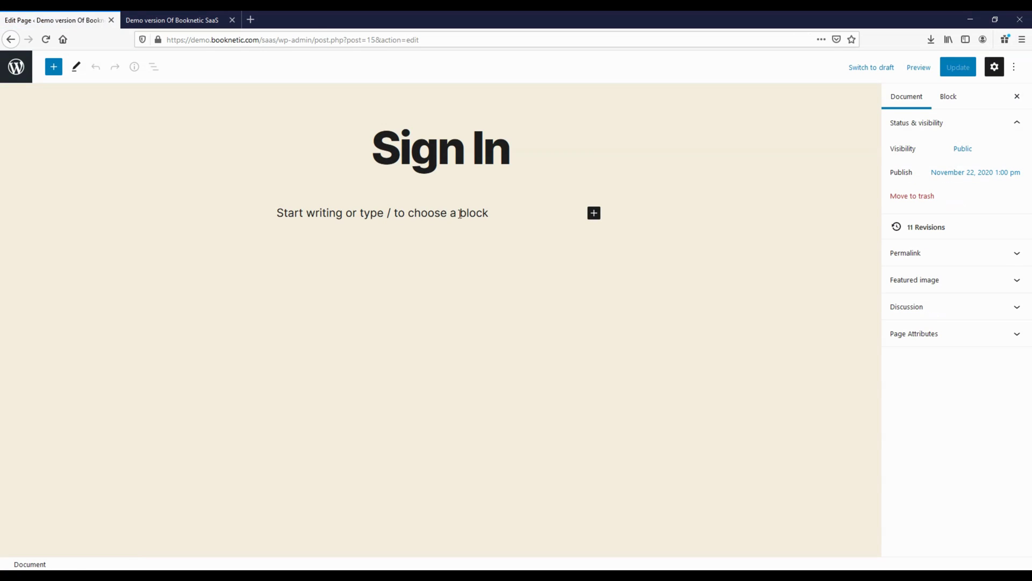
click(460, 214)
click(594, 210)
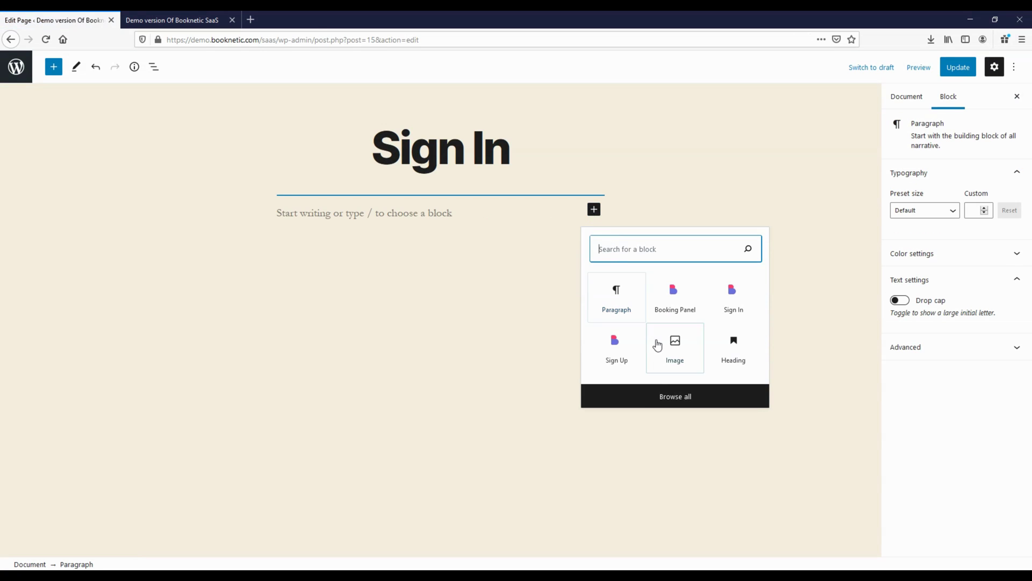
click(746, 300)
click(959, 67)
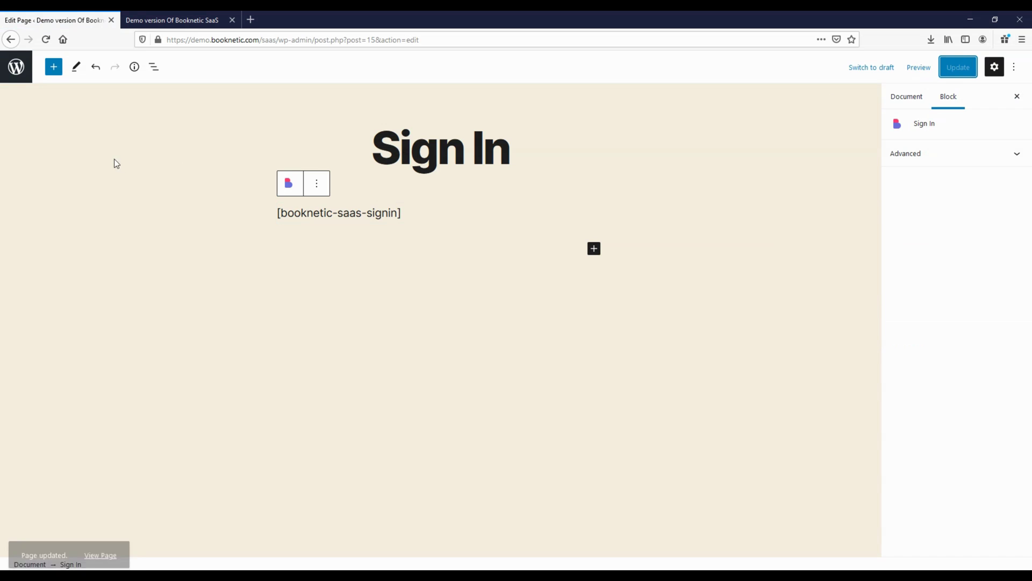
click(16, 67)
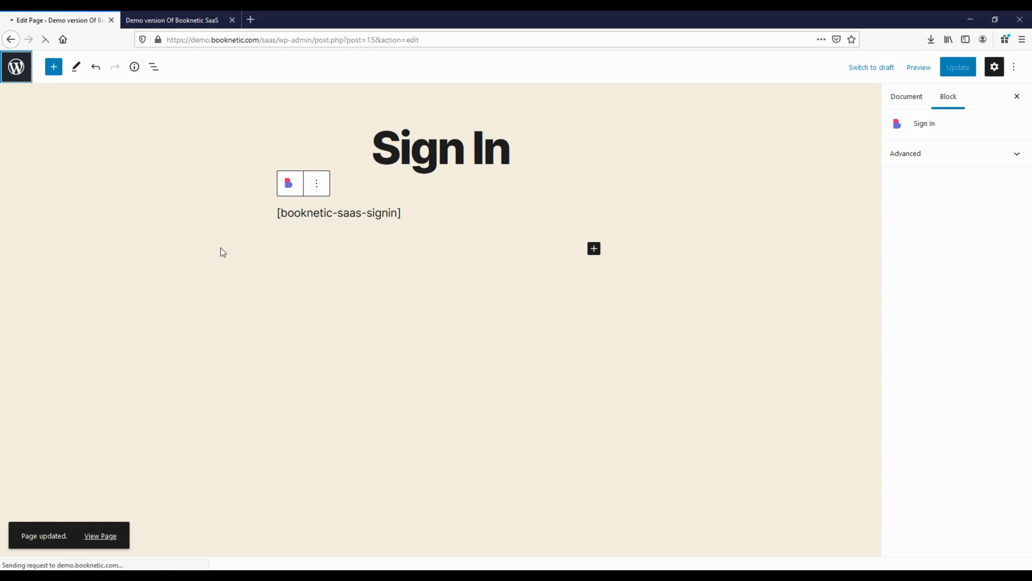
Add the Booknetic Sign Up block to the Sign Up page and update it
mouse_move(231, 265)
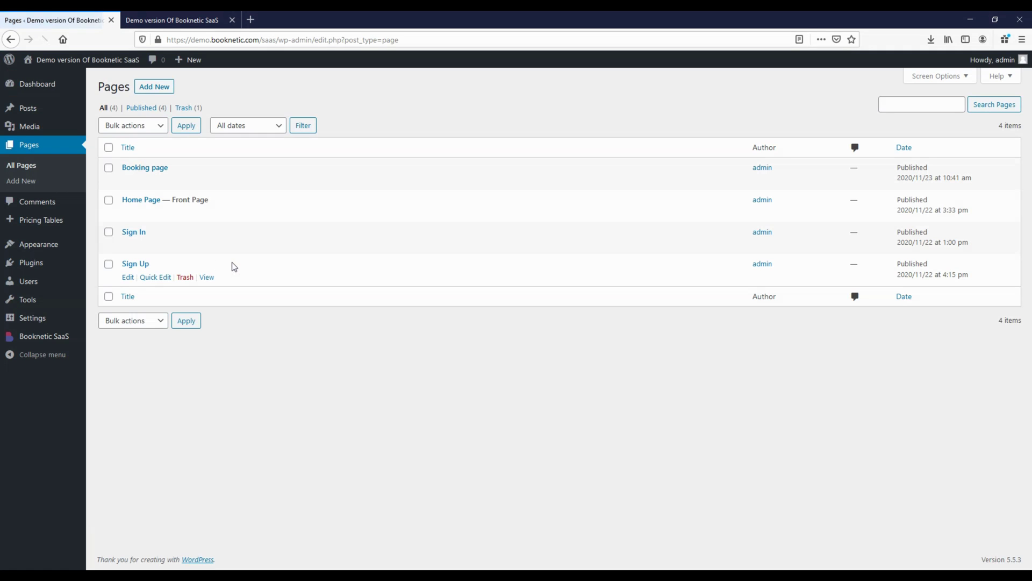
click(128, 277)
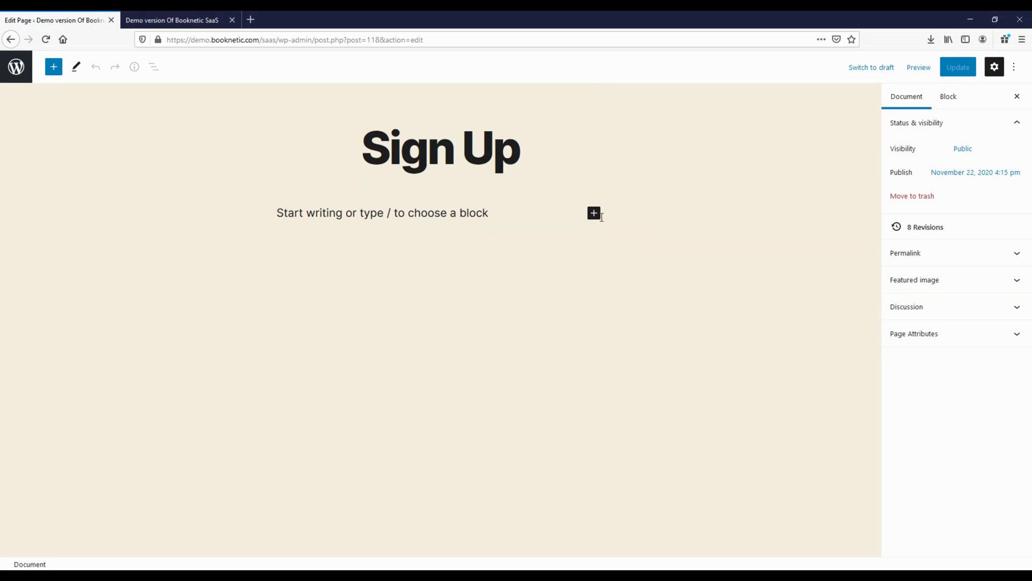
click(595, 214)
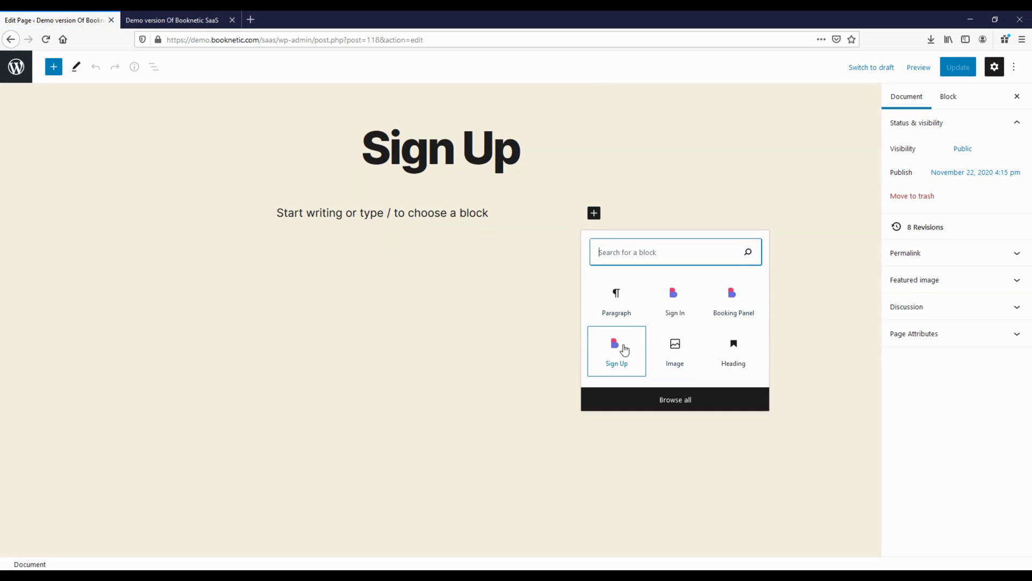
click(624, 350)
click(957, 67)
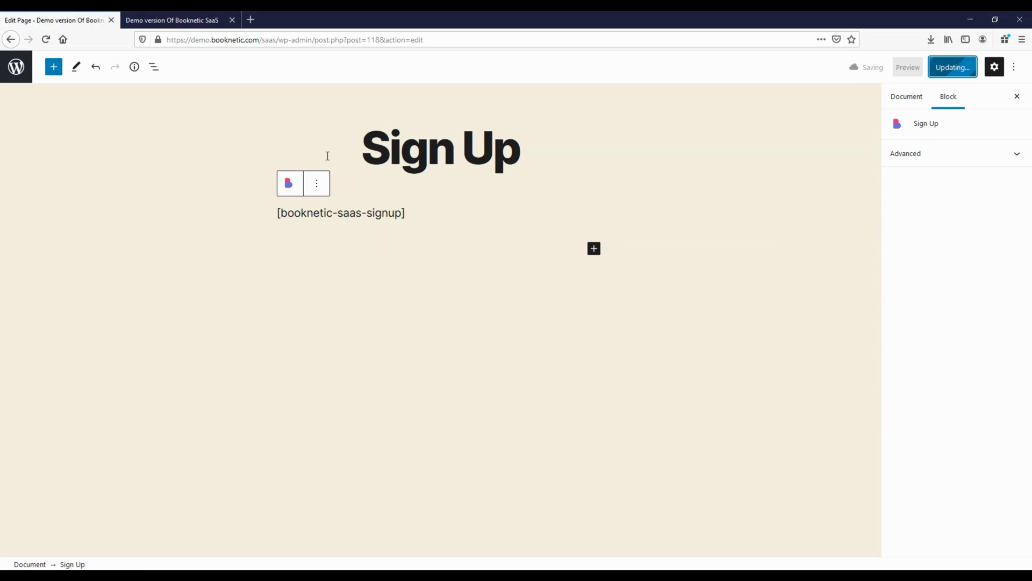
click(16, 67)
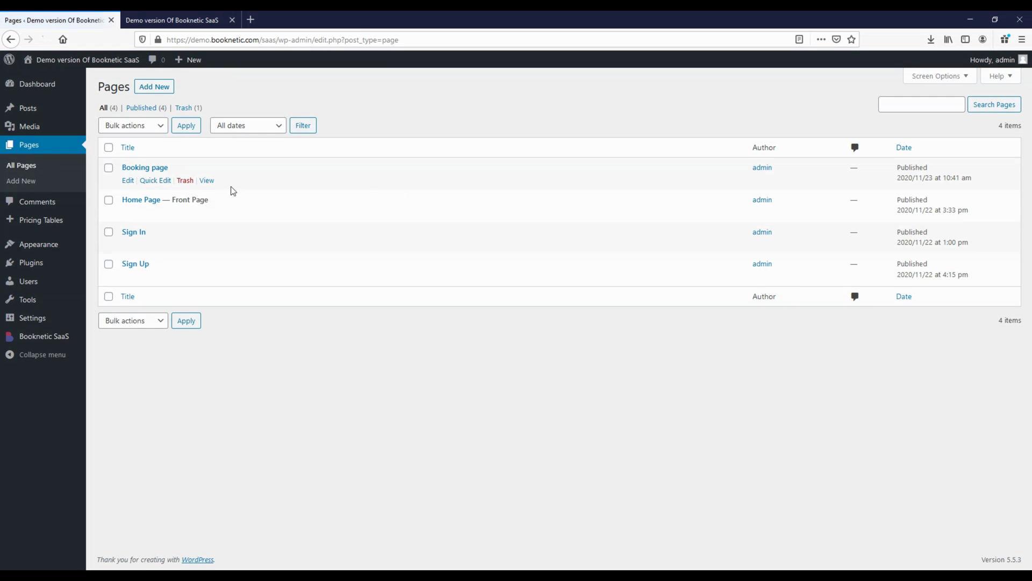
Add the Booknetic Booking Panel block to the Booking page and update it
click(128, 180)
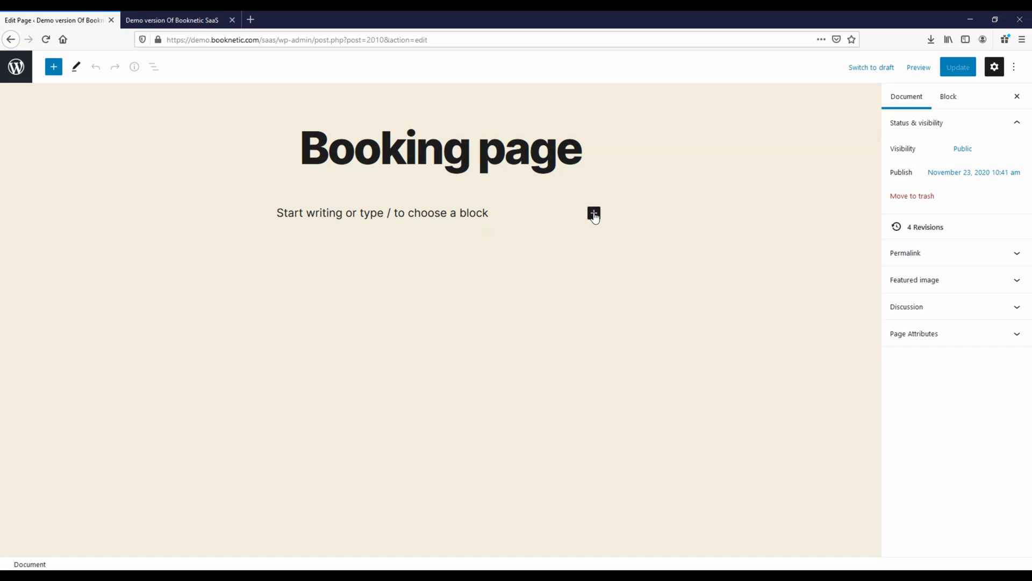
click(595, 213)
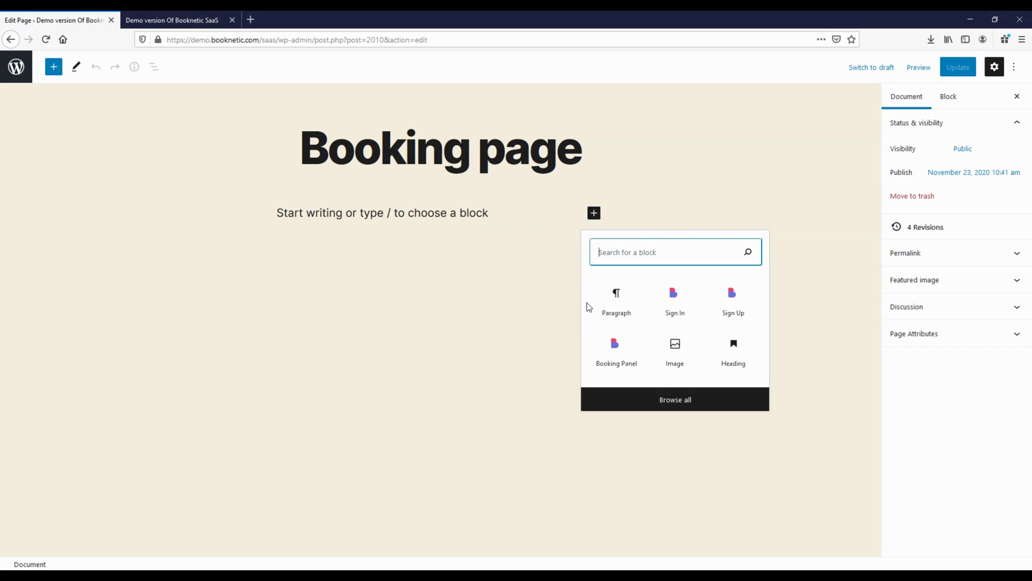
click(632, 359)
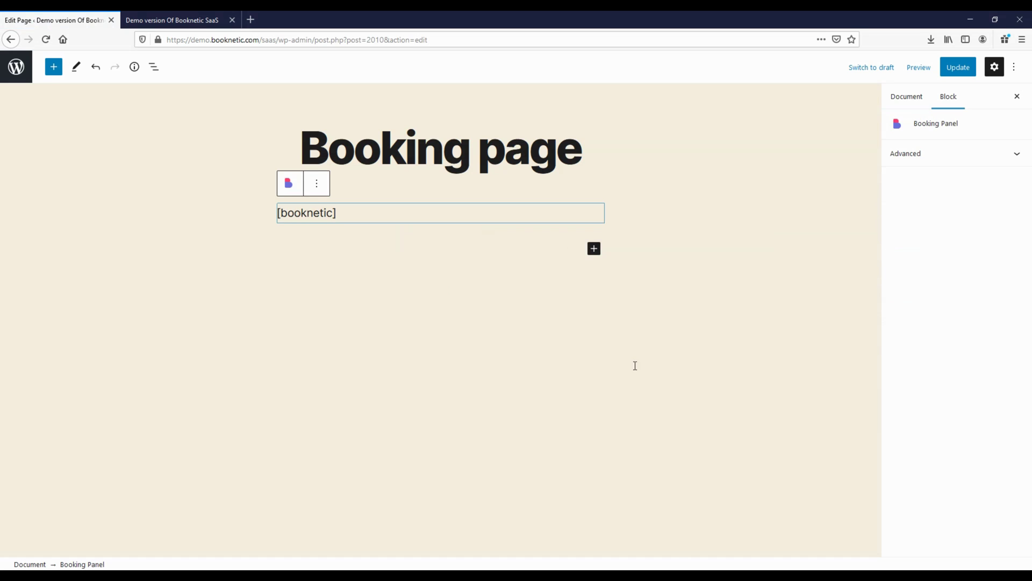
click(958, 66)
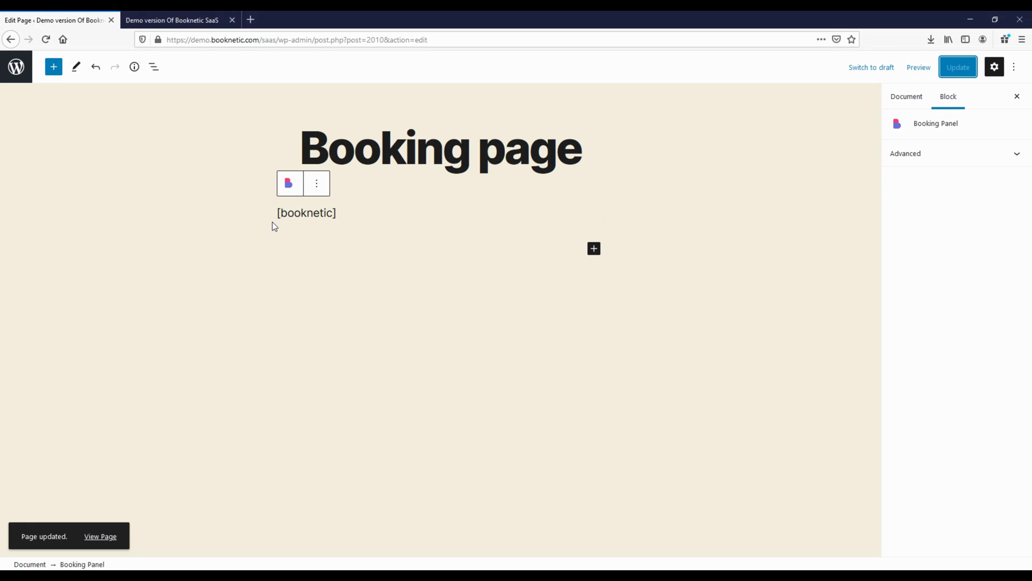
click(12, 76)
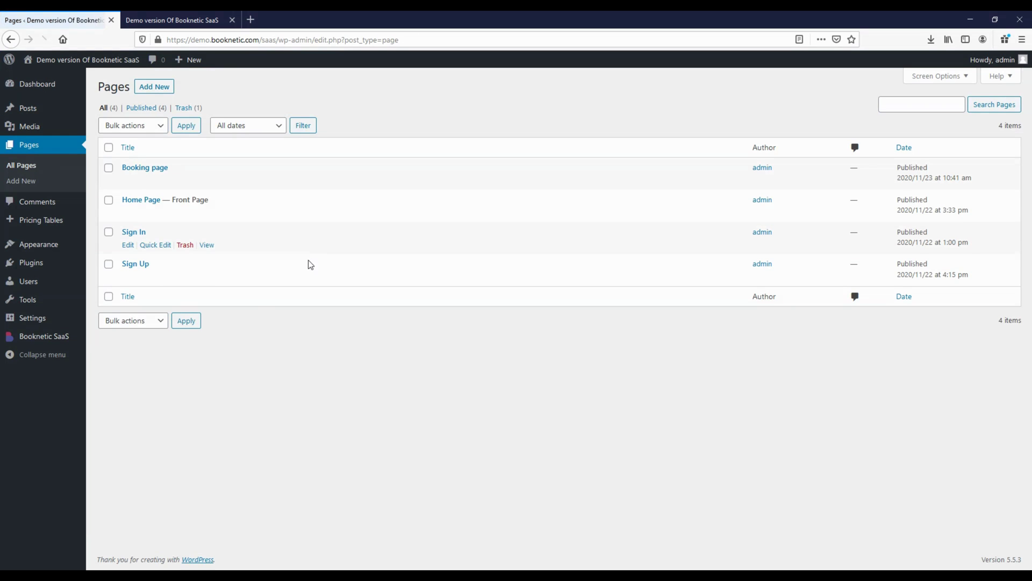
click(69, 337)
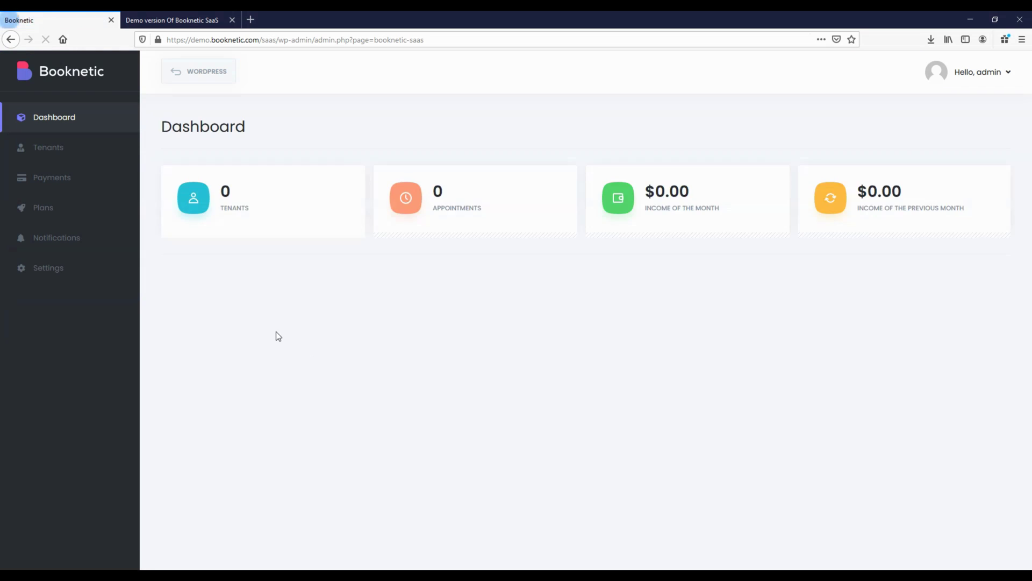
Confirm the Sign In, Sign Up and Booking page assignments in General settings and save them
click(42, 272)
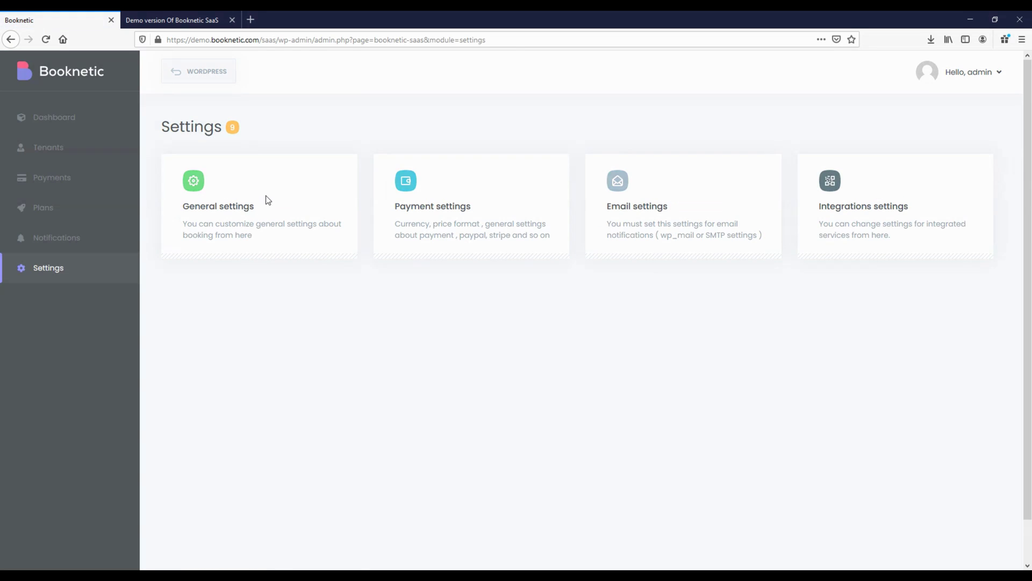
click(267, 201)
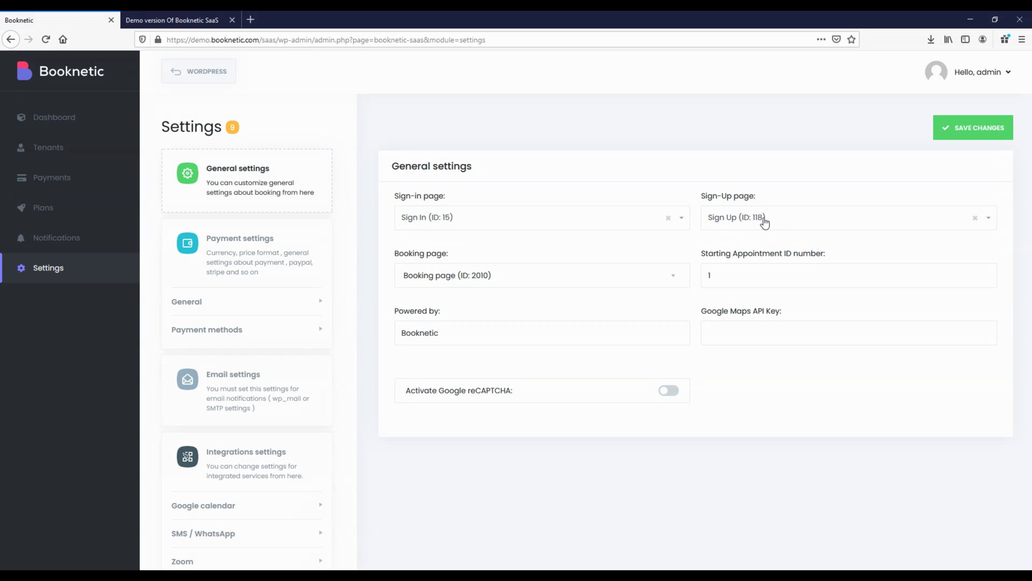
drag(395, 253, 461, 257)
click(454, 274)
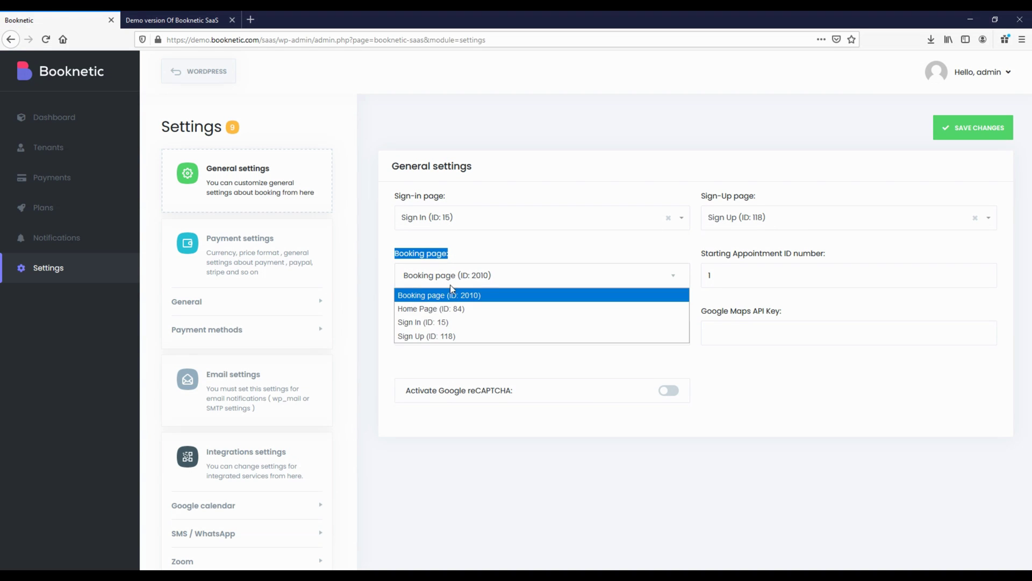
click(457, 248)
click(459, 214)
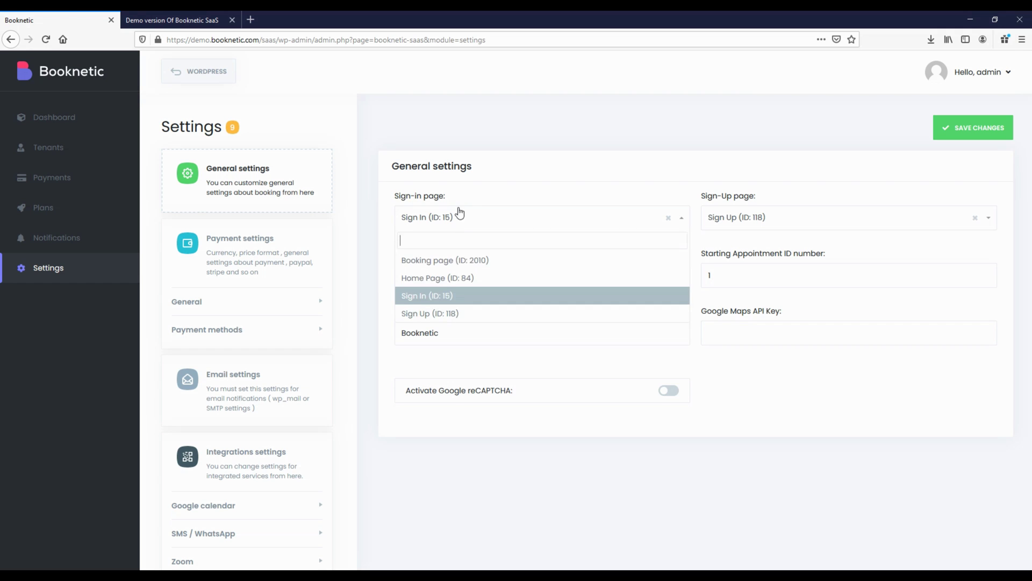
click(459, 212)
drag(702, 197, 769, 202)
click(768, 220)
click(789, 194)
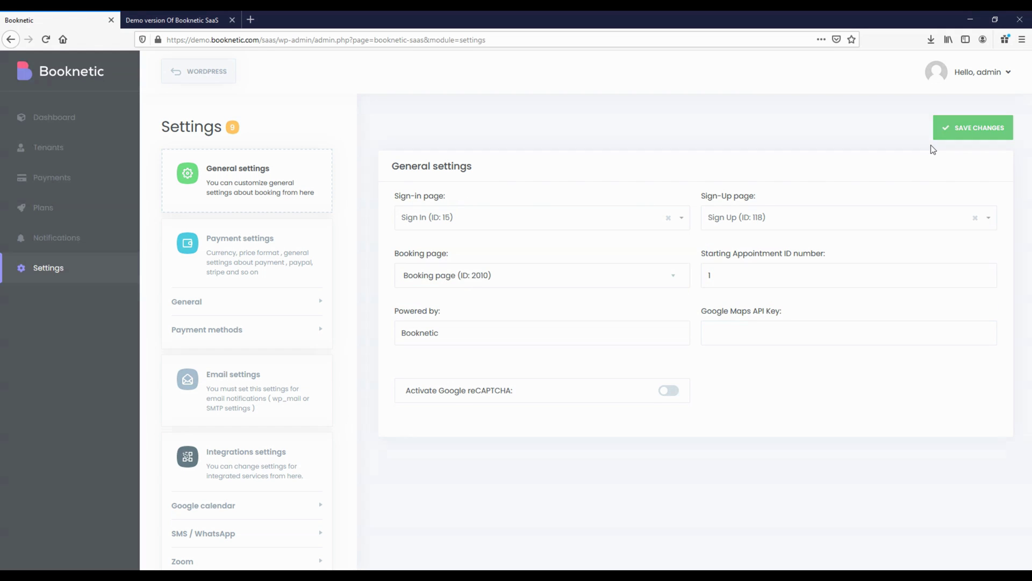
click(939, 135)
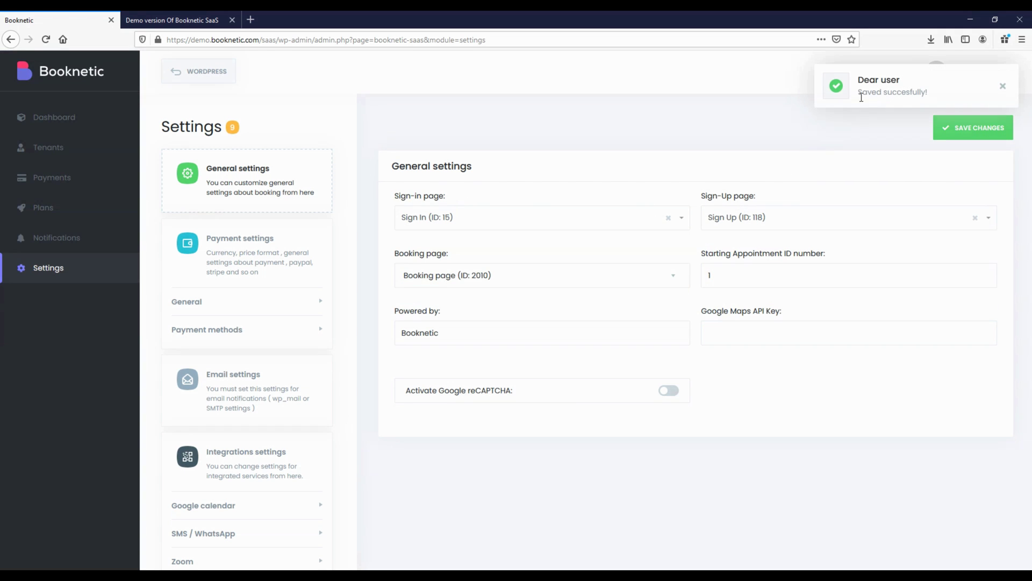
click(172, 20)
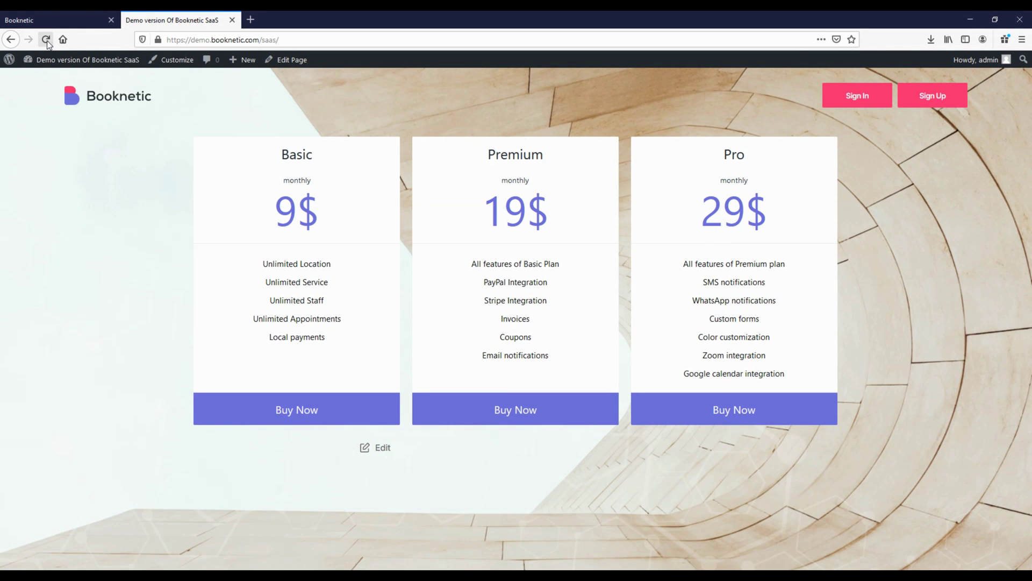
Reload the public pricing page, view Sign In and Sign Up, then open the admin Tenants list
click(46, 39)
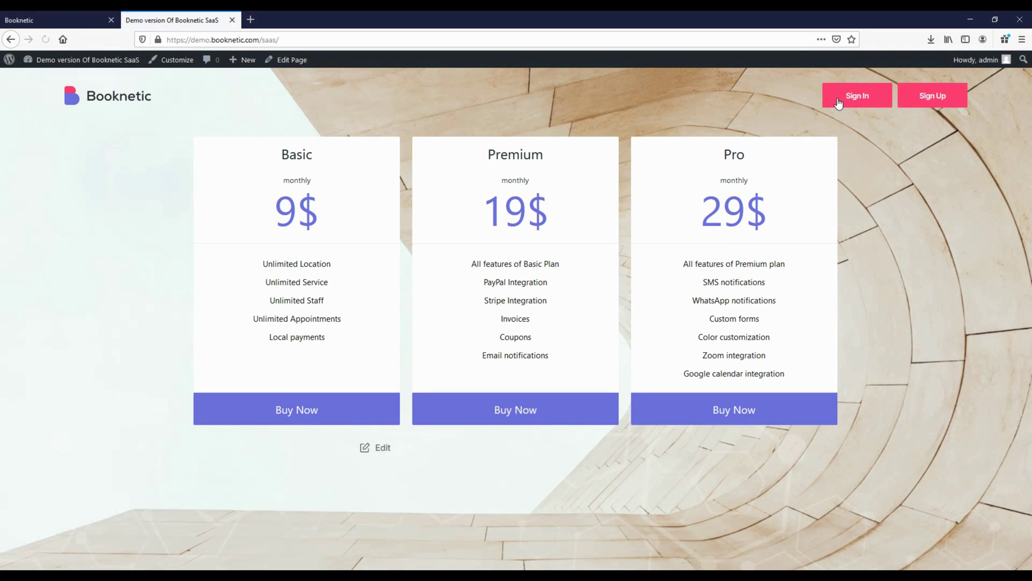
click(857, 97)
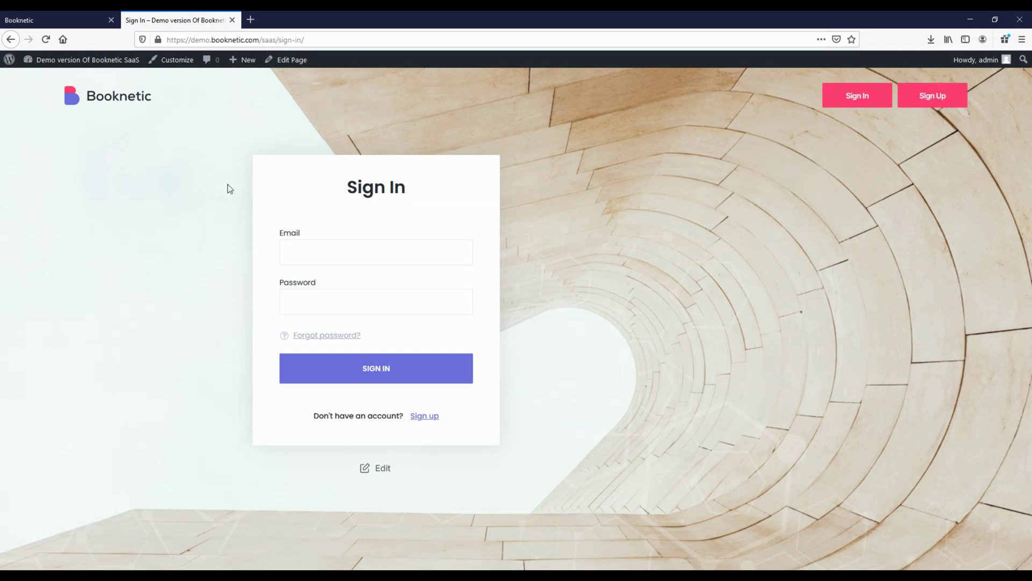
click(932, 93)
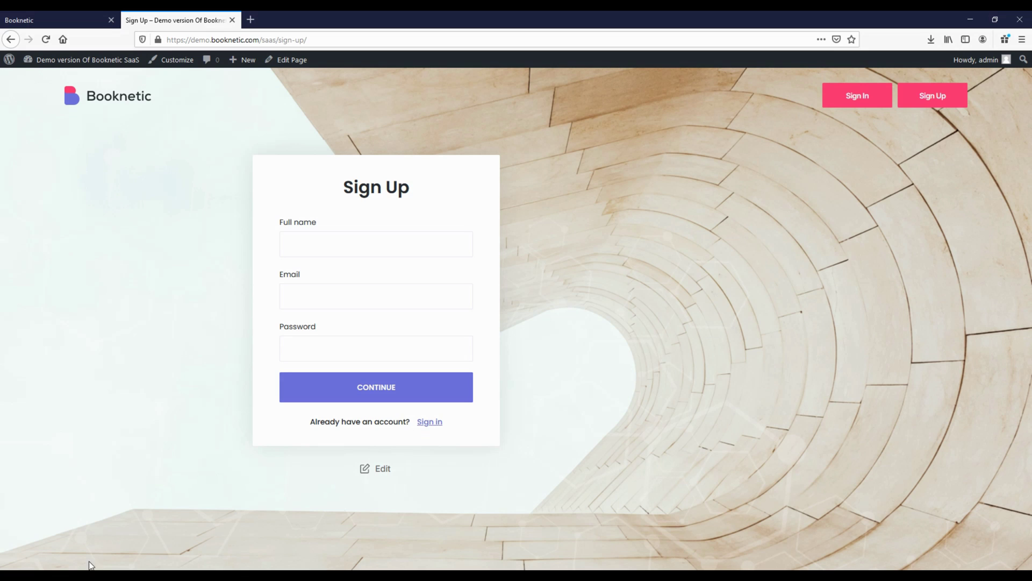
key(ctrl+Tab)
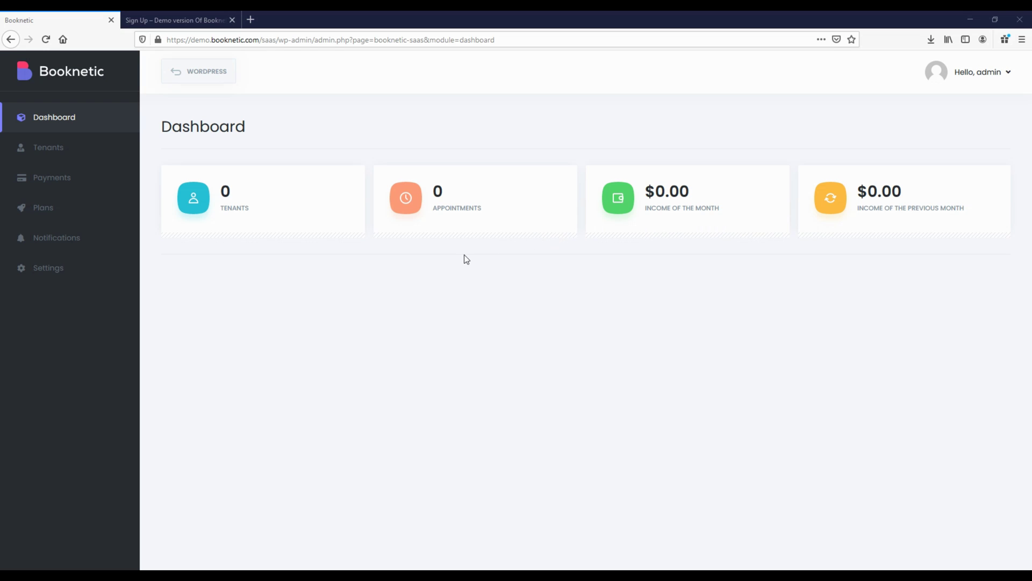
click(97, 153)
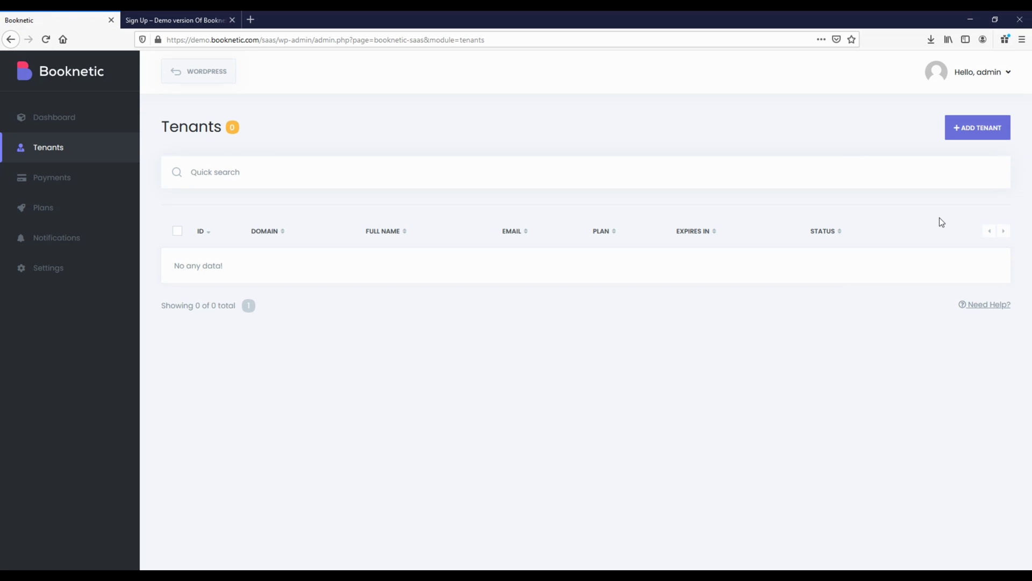
click(979, 127)
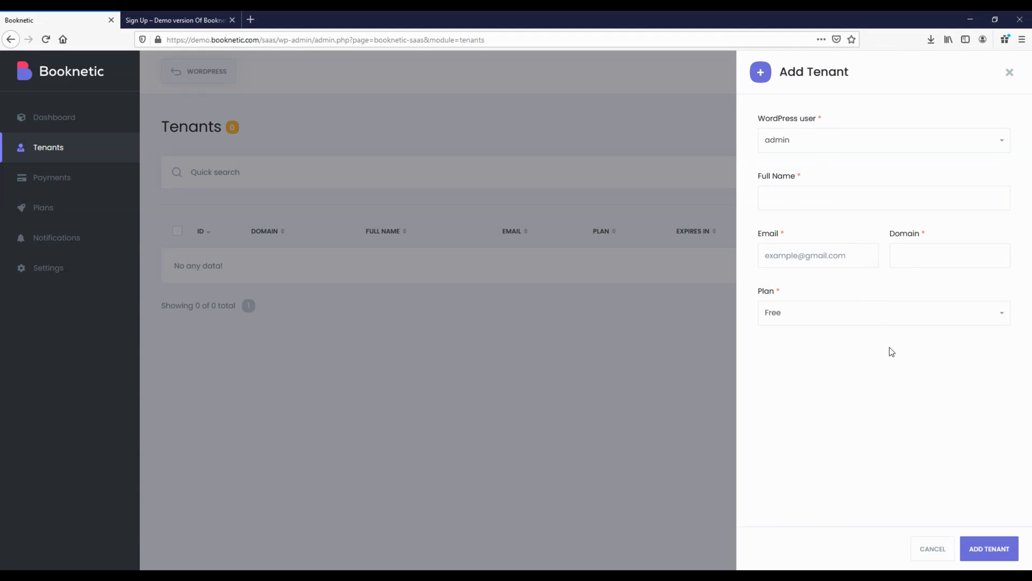
click(933, 548)
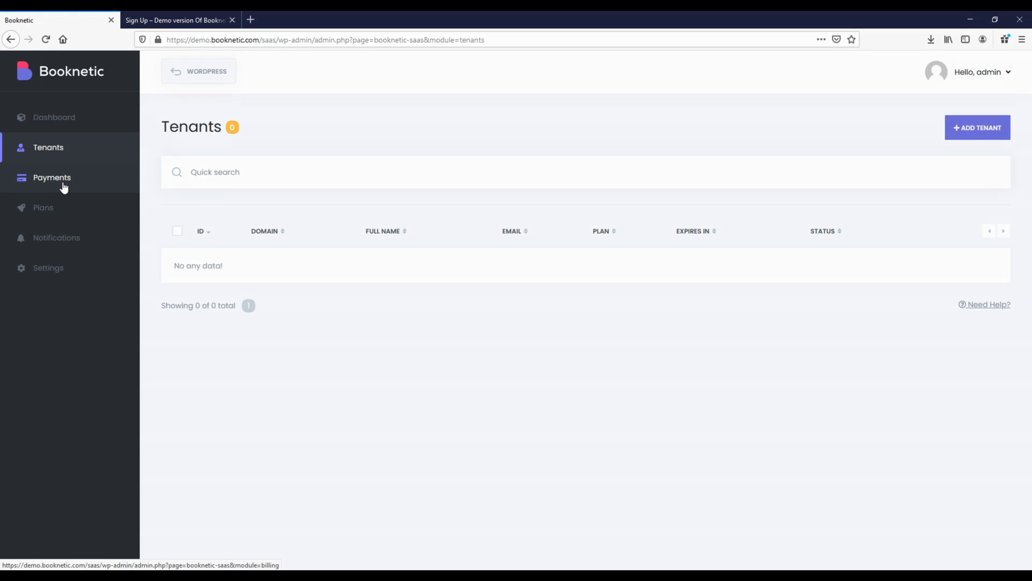
Check the empty Billing page's Status, Payment method and Payment cycle filters, then go to Plans
click(63, 185)
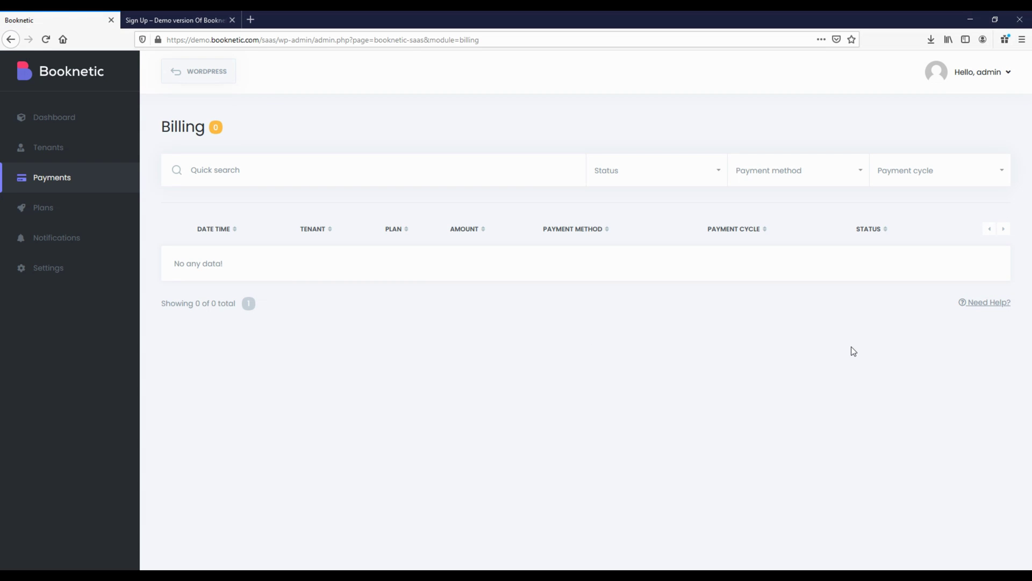
click(676, 176)
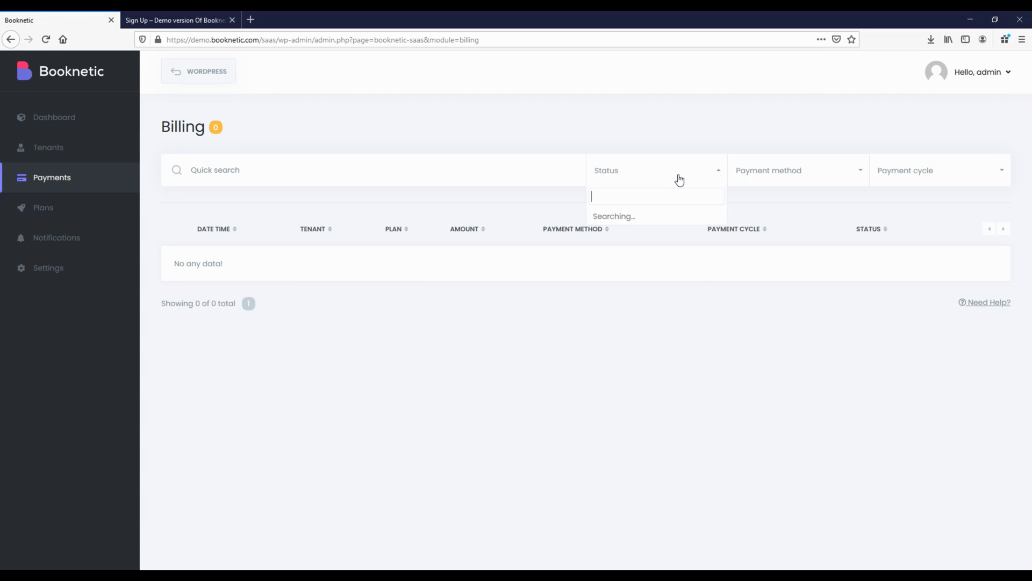
click(823, 177)
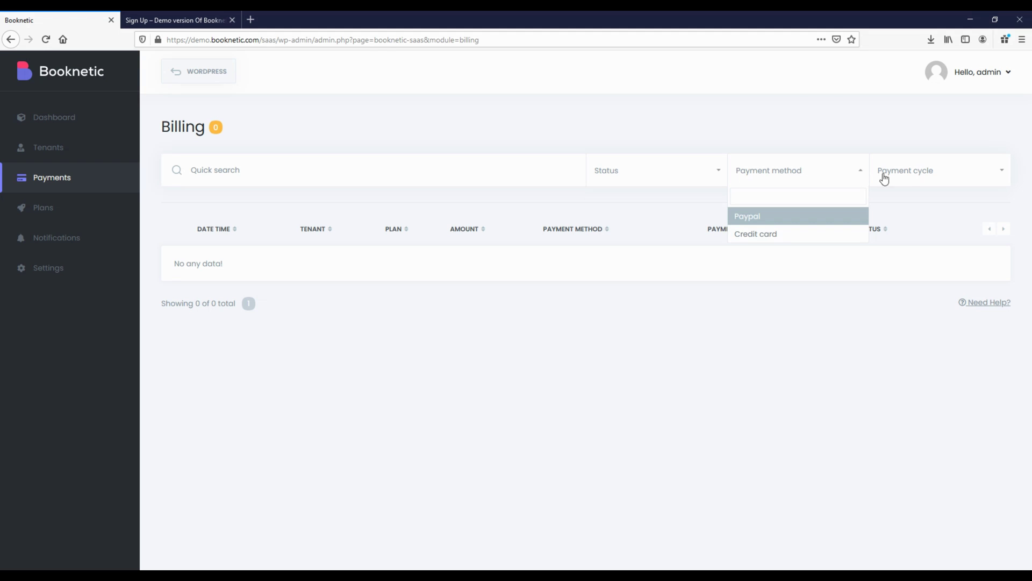
click(919, 175)
click(683, 334)
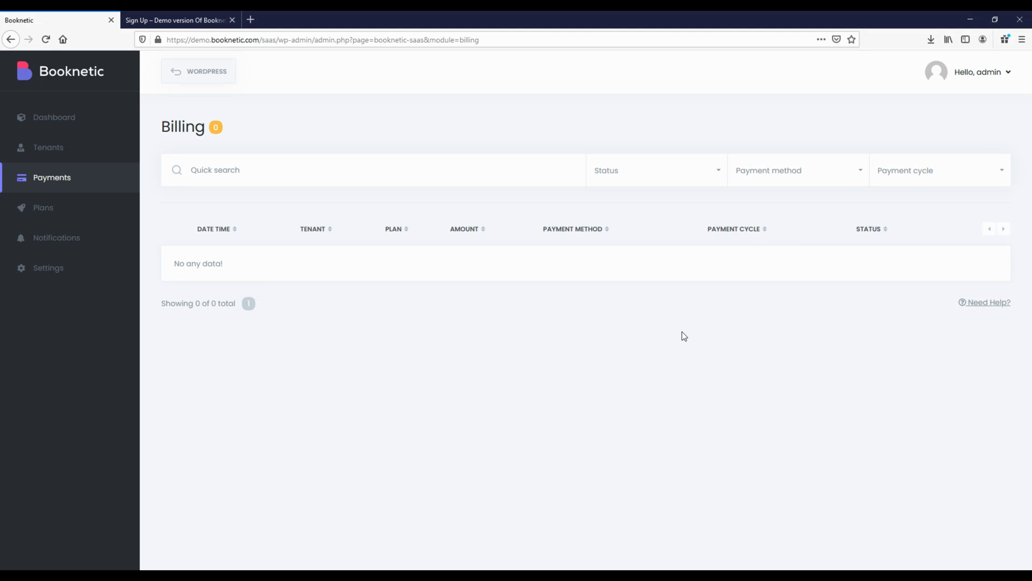
click(52, 218)
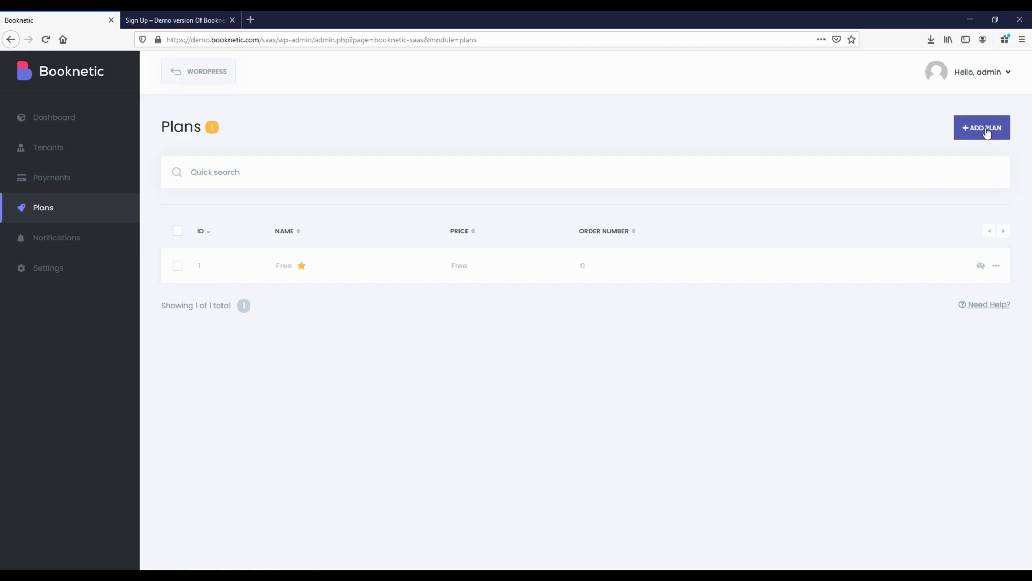
Start a new plan and scroll through its Details tab
click(1002, 137)
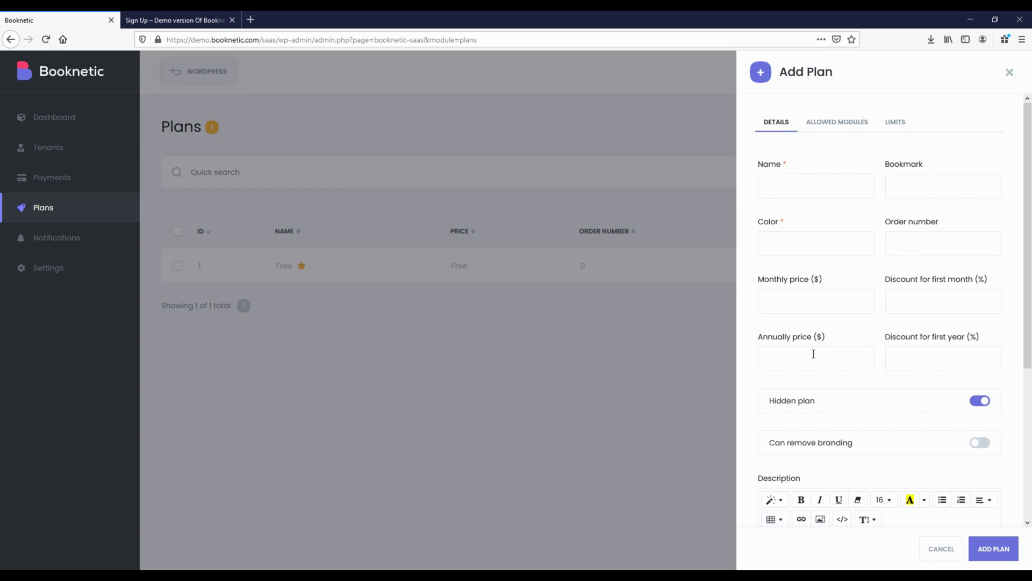
scroll(957, 355, down, 3)
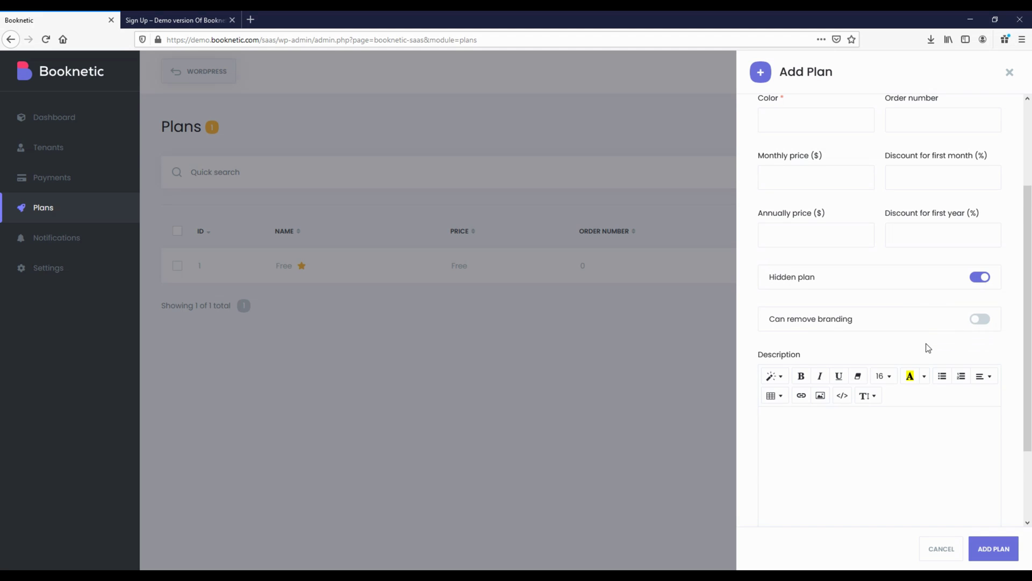
scroll(914, 350, down, 2)
scroll(803, 352, up, 5)
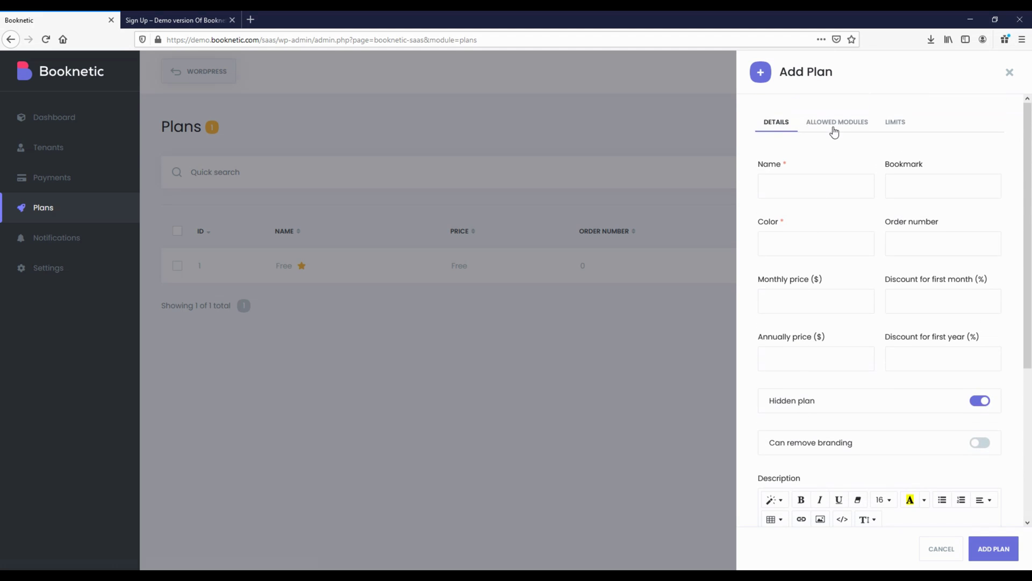
Browse the Allowed Modules and Limits tabs, then return to Details
click(834, 128)
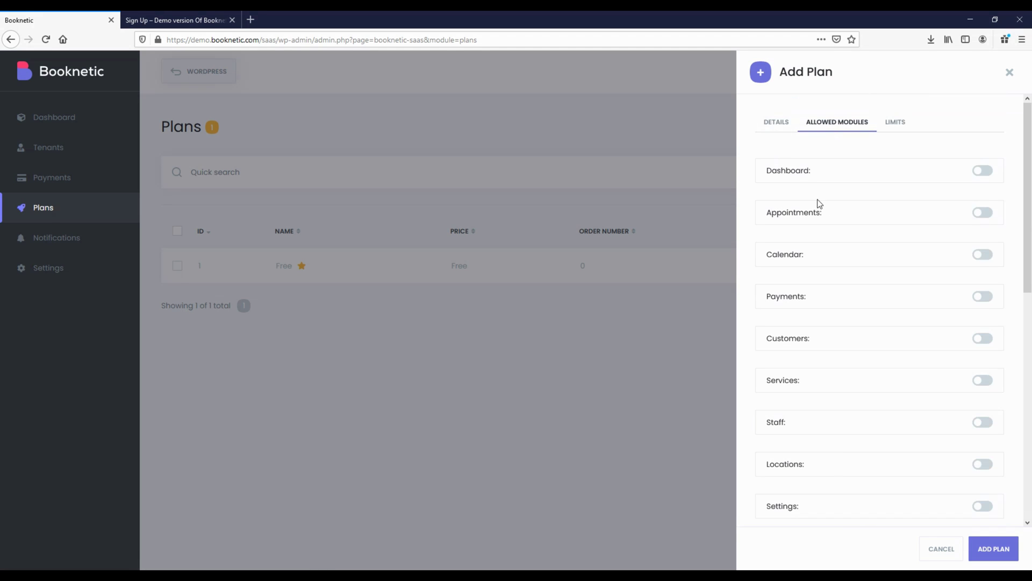
scroll(785, 362, down, 3)
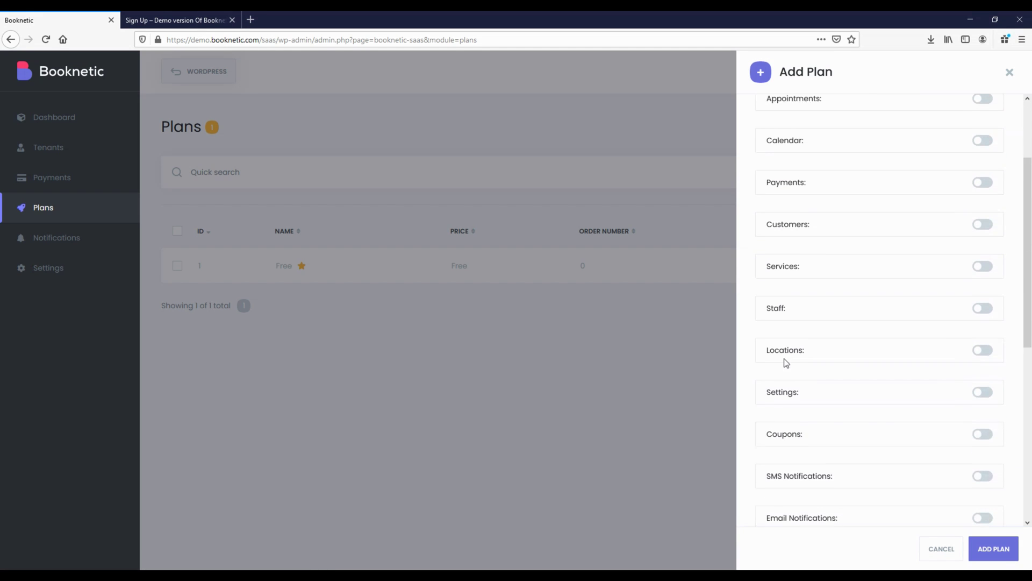
scroll(784, 365, down, 2)
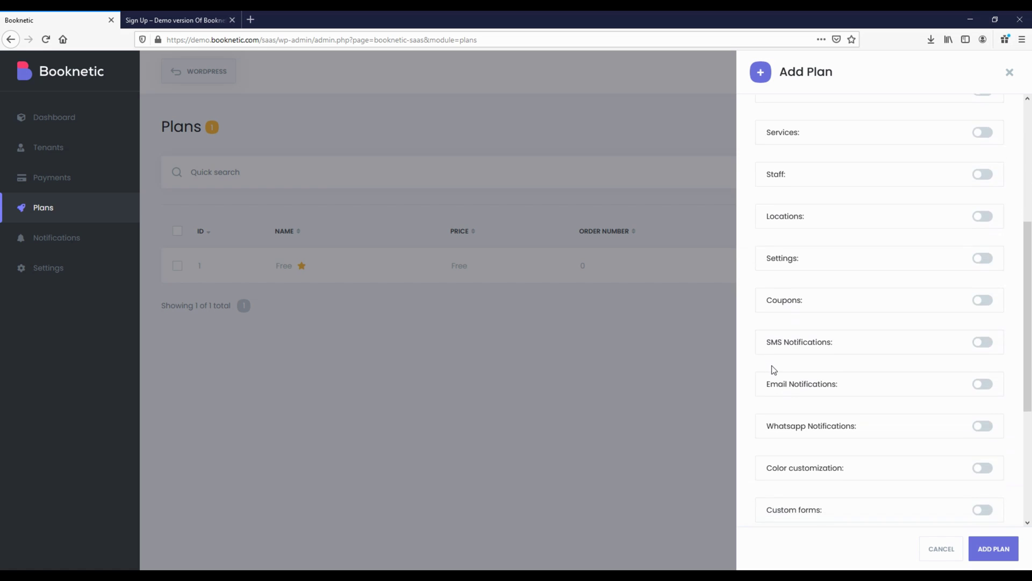
scroll(773, 368, down, 3)
scroll(773, 370, down, 2)
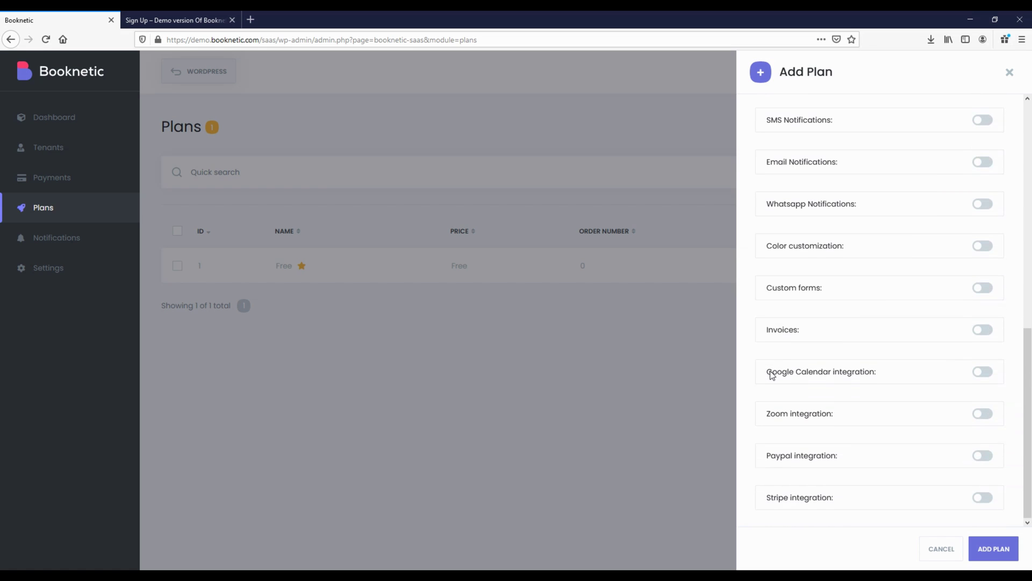
scroll(896, 427, up, 5)
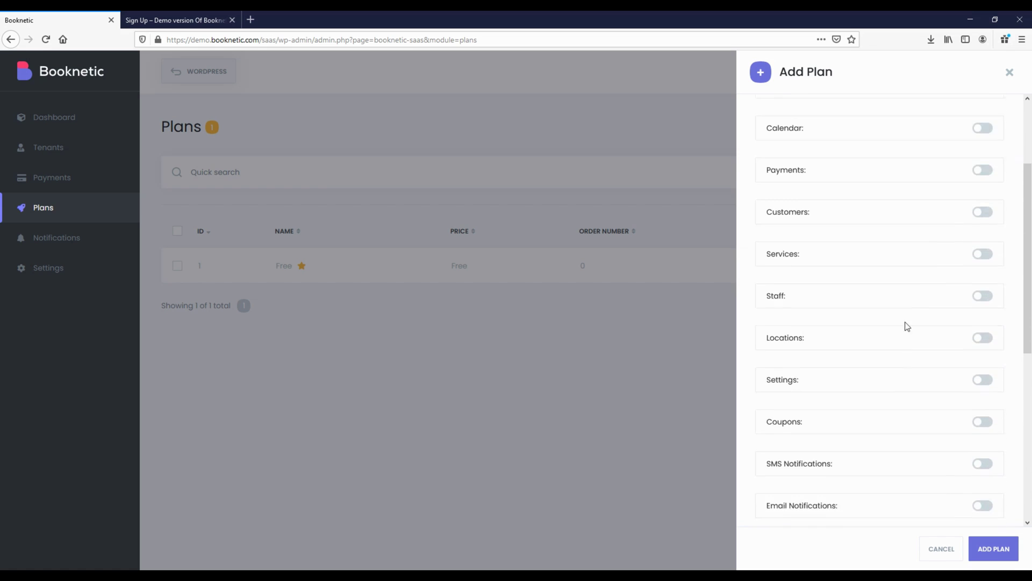
scroll(915, 224, up, 4)
click(896, 123)
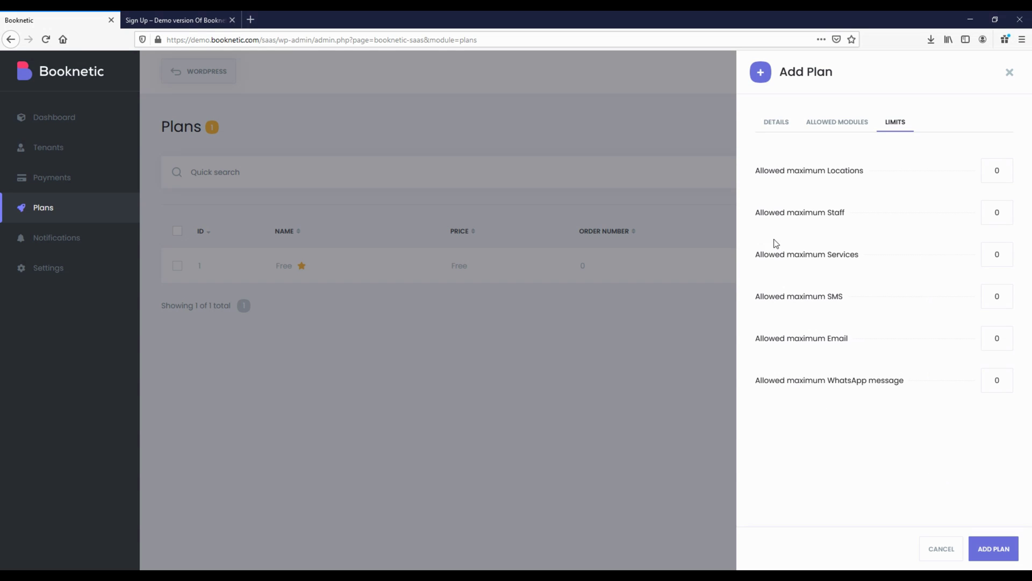
click(777, 134)
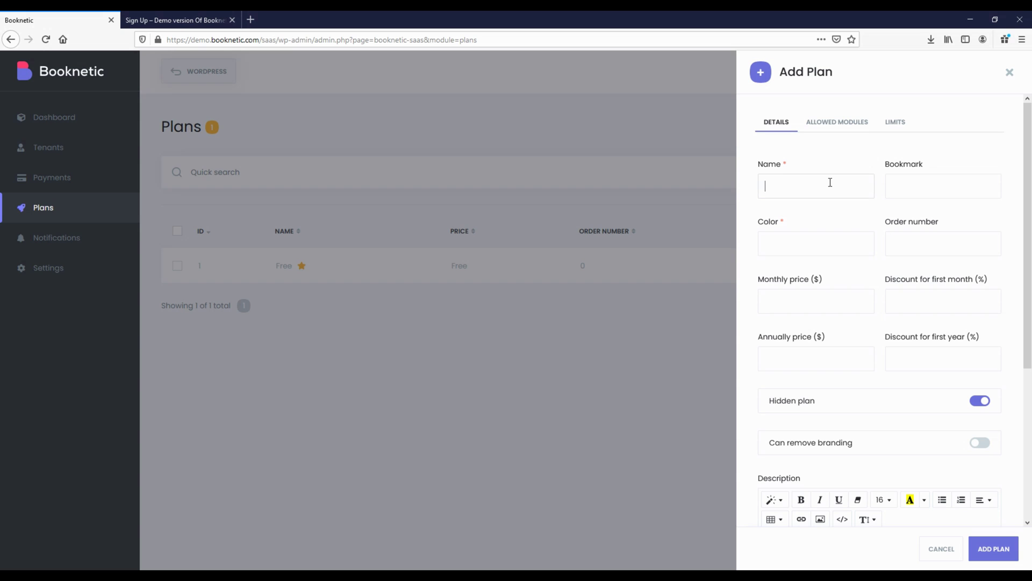
Name the plan 'Basic', copied from the pricing page, and give it the purple colour
click(200, 16)
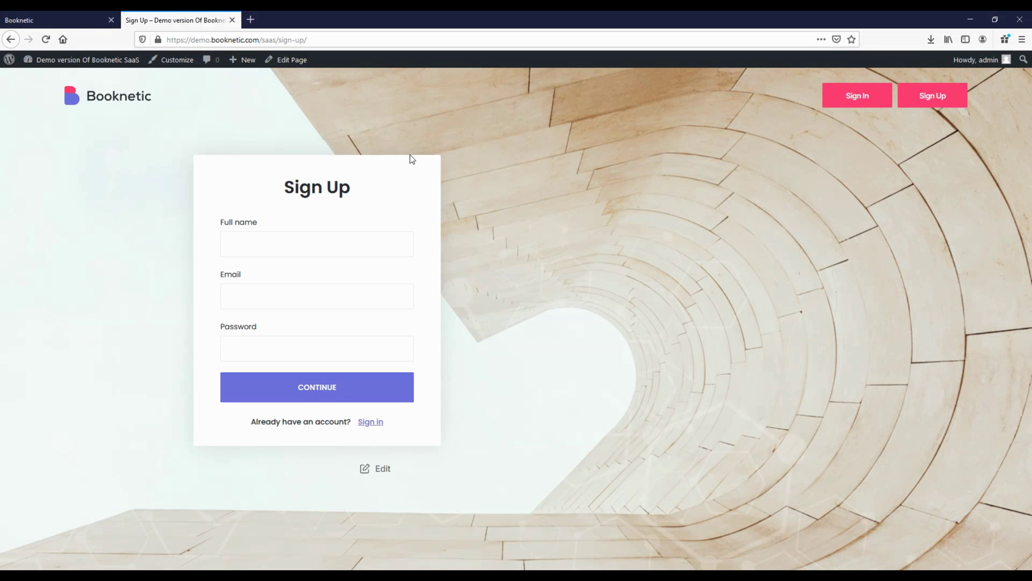
click(131, 101)
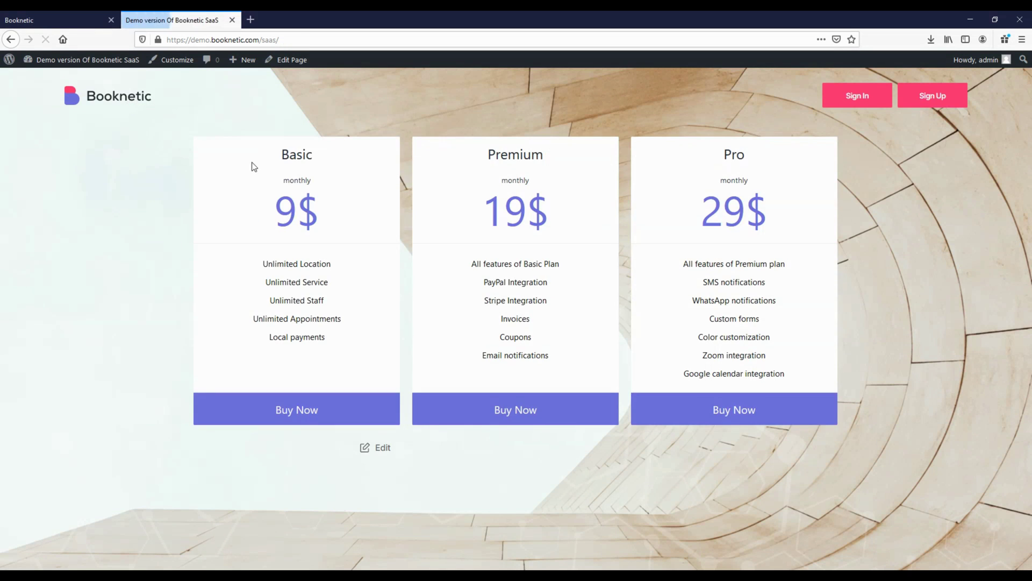
drag(281, 159, 313, 156)
key(ctrl+c)
click(59, 20)
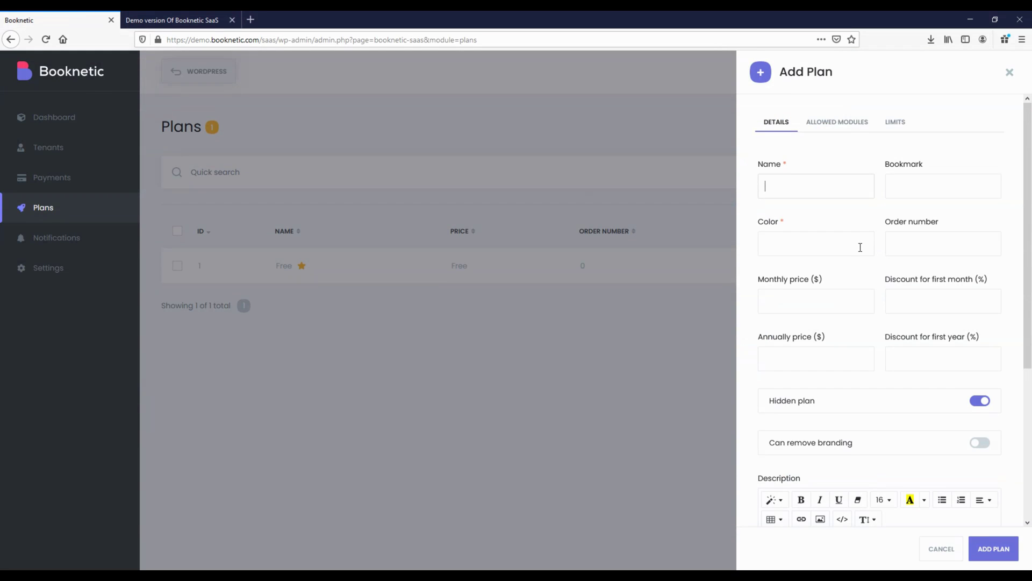
key(ctrl+v)
click(808, 245)
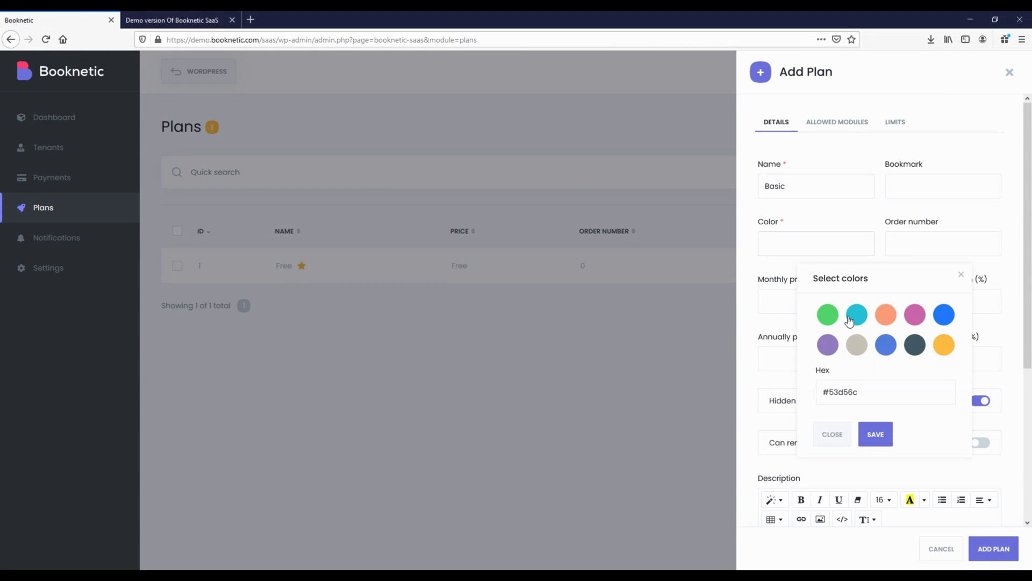
click(828, 344)
click(876, 435)
Set order 1, $9 monthly, $79 yearly, 30% discounts, and make the plan visible
click(923, 248)
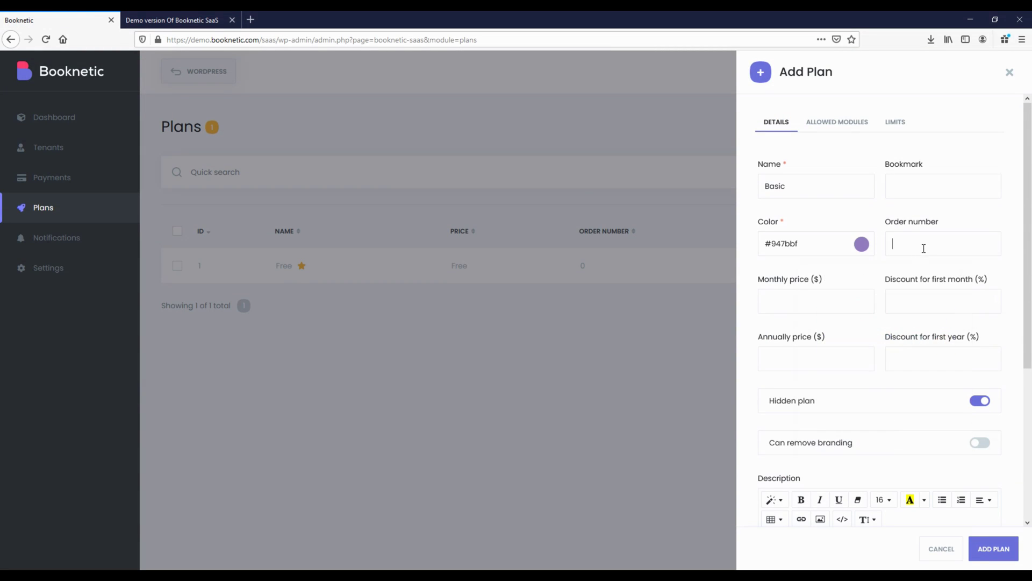
text(1)
click(920, 407)
scroll(779, 398, down, 3)
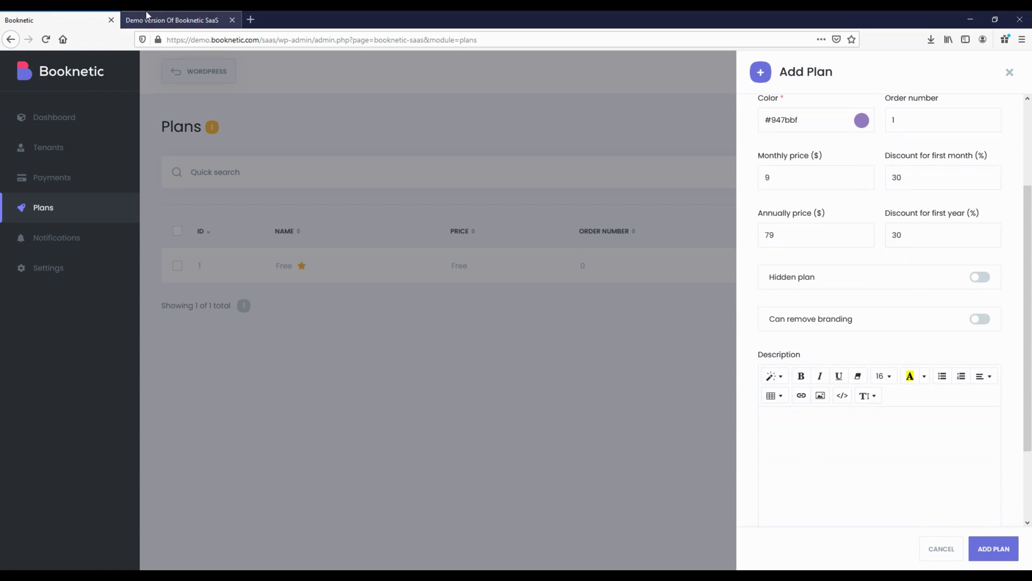
Paste the Basic plan's five features from the pricing page into Description
click(147, 15)
drag(260, 262, 342, 348)
key(ctrl+c)
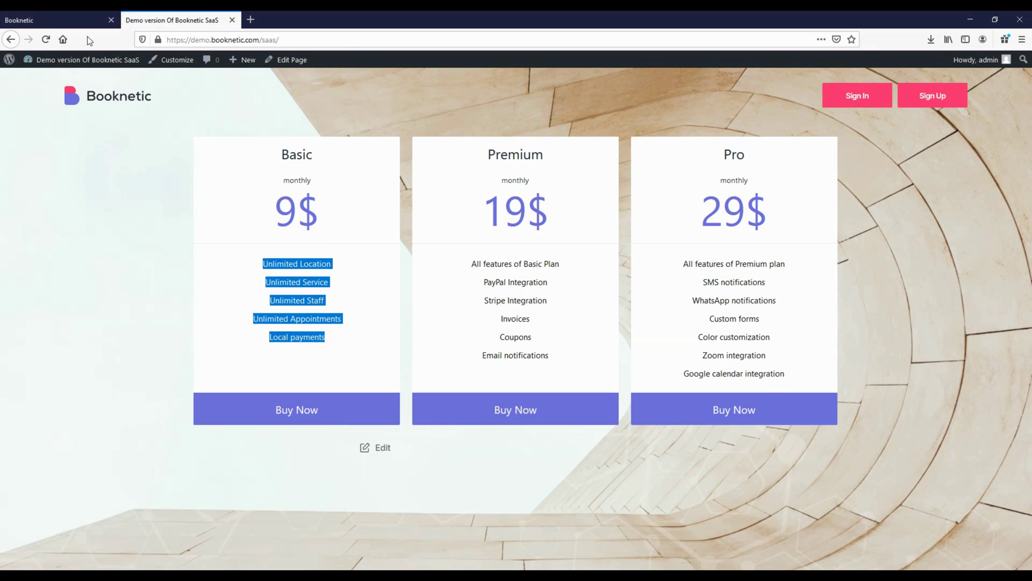
click(65, 20)
key(ctrl+v)
scroll(903, 447, down, 2)
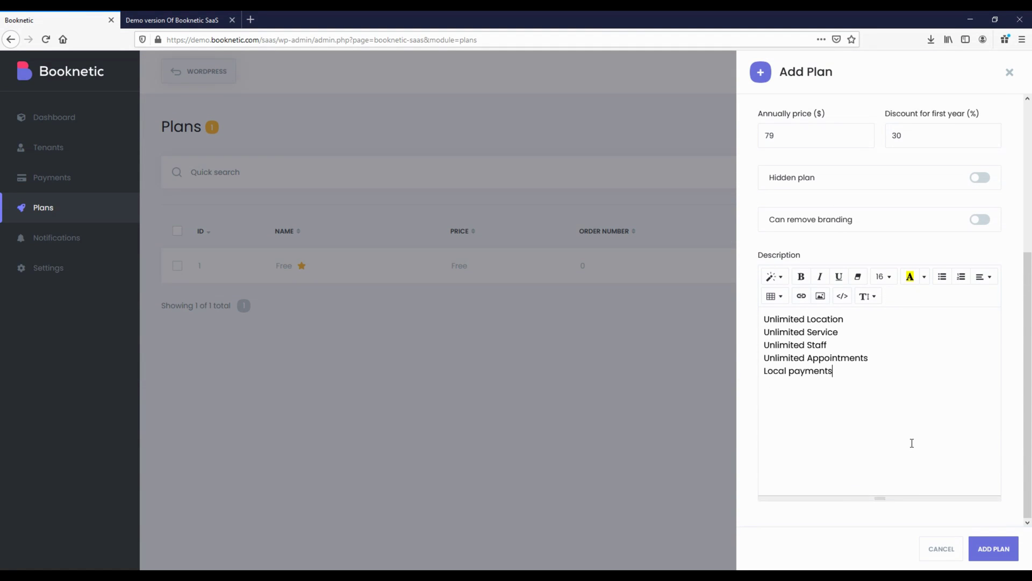
scroll(912, 442, up, 3)
click(826, 121)
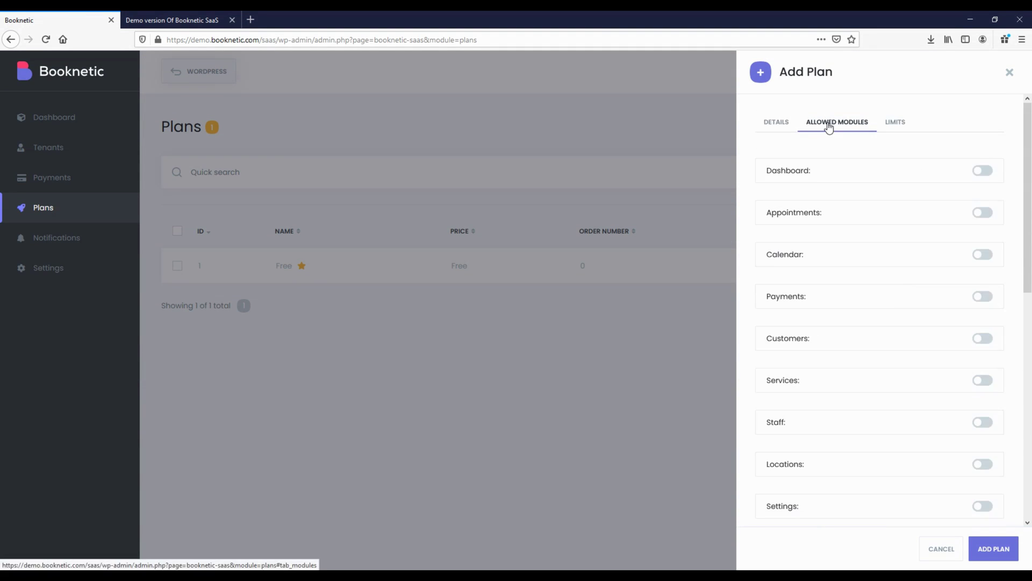
Allow Dashboard, Appointments, Calendar, Payments, Customers, Services, Staff, Locations and Settings modules
click(784, 175)
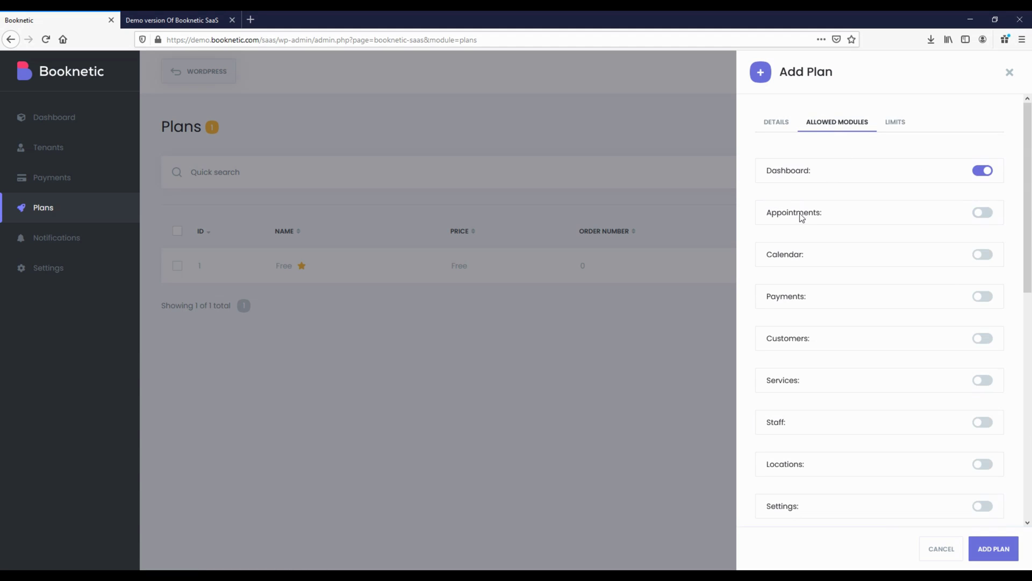
click(802, 216)
click(792, 259)
click(797, 295)
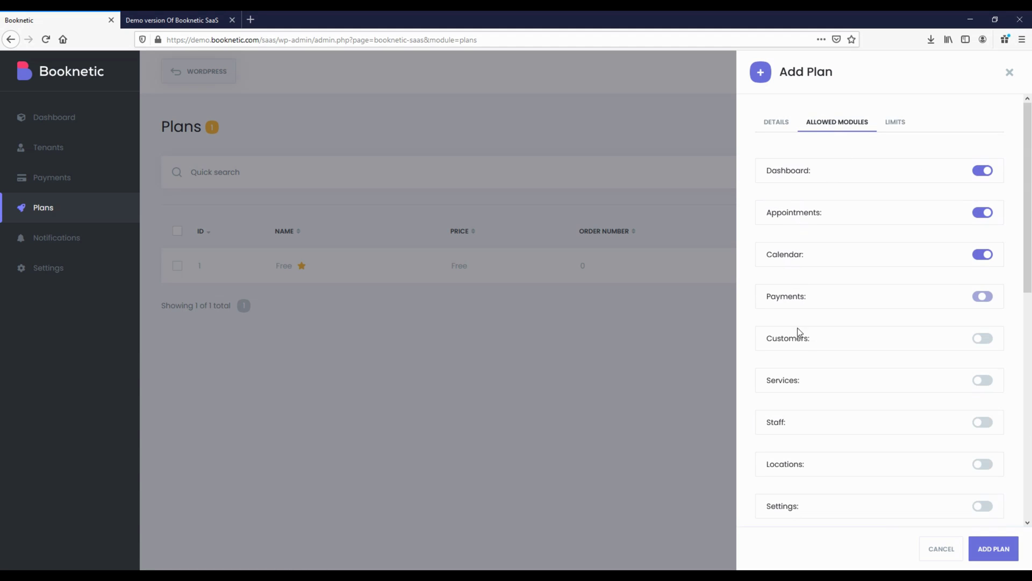
click(799, 339)
scroll(782, 282, down, 2)
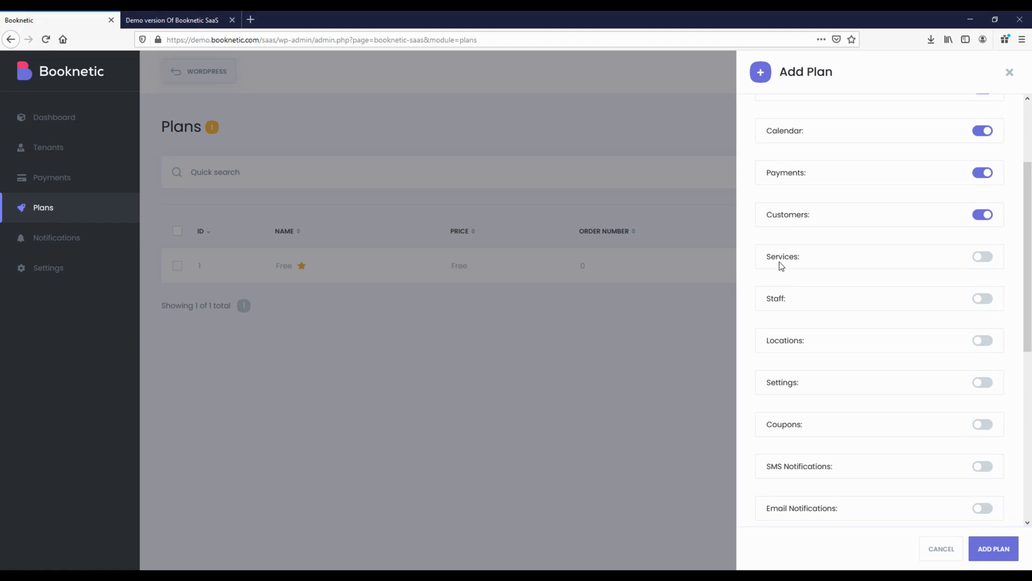
click(783, 275)
click(784, 302)
click(785, 343)
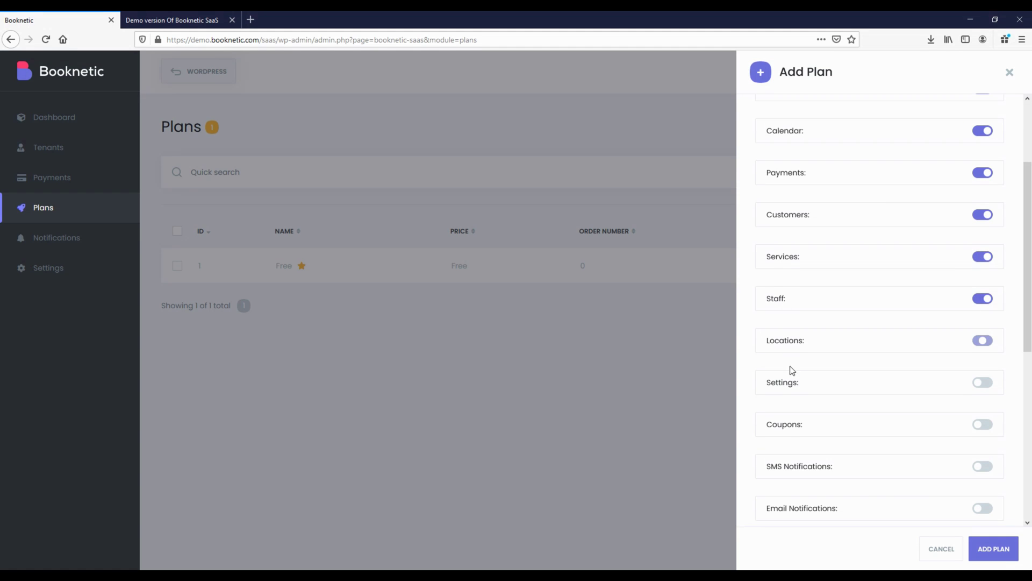
click(789, 385)
scroll(790, 390, down, 5)
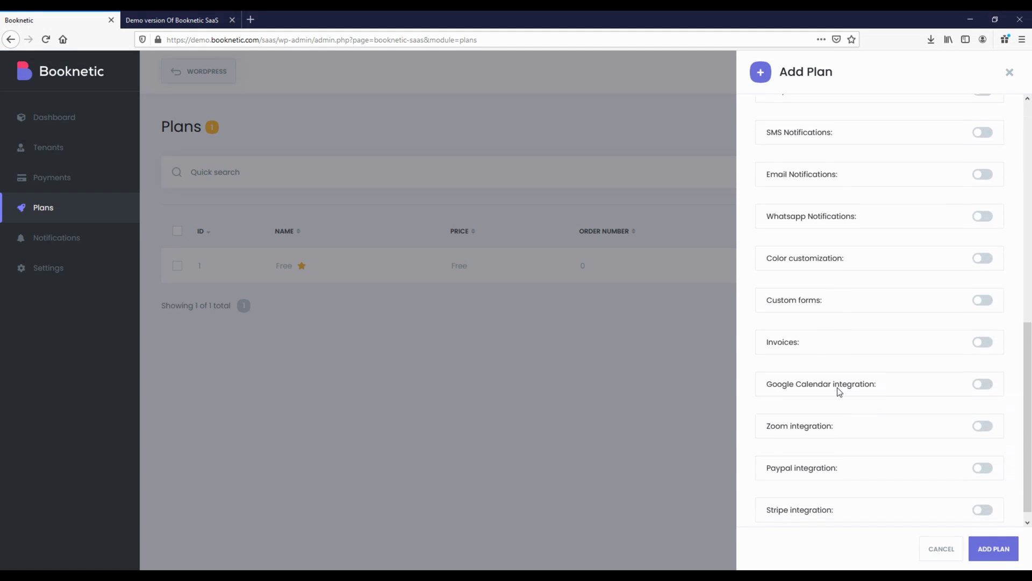
scroll(842, 388, up, 7)
Set the maximum Locations and Staff limits to 1
click(897, 127)
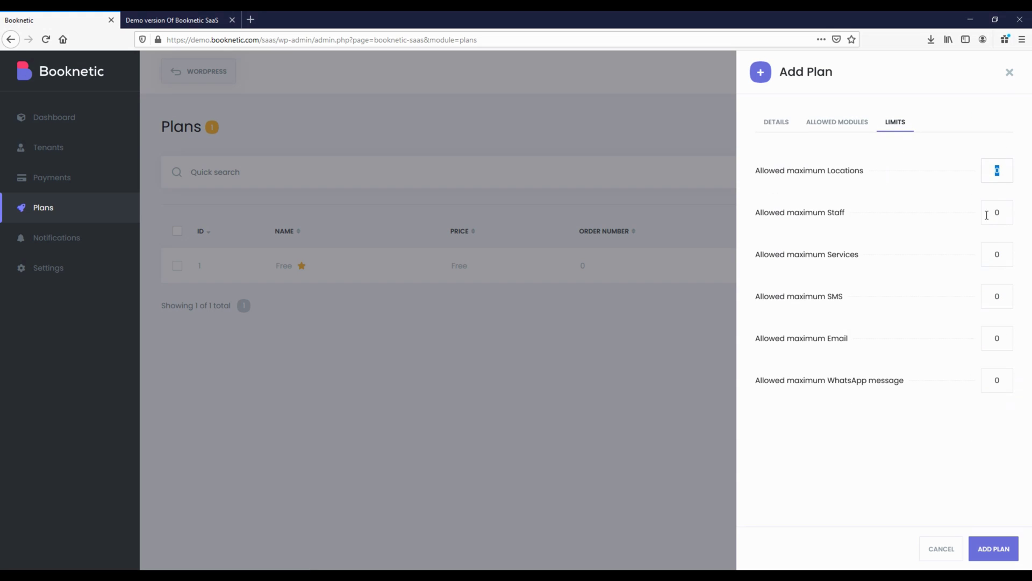
key(Tab)
key(BackSpace)
Set Services limit 1, save the Basic plan, and name a new plan 'Premium'
text(1)
click(994, 549)
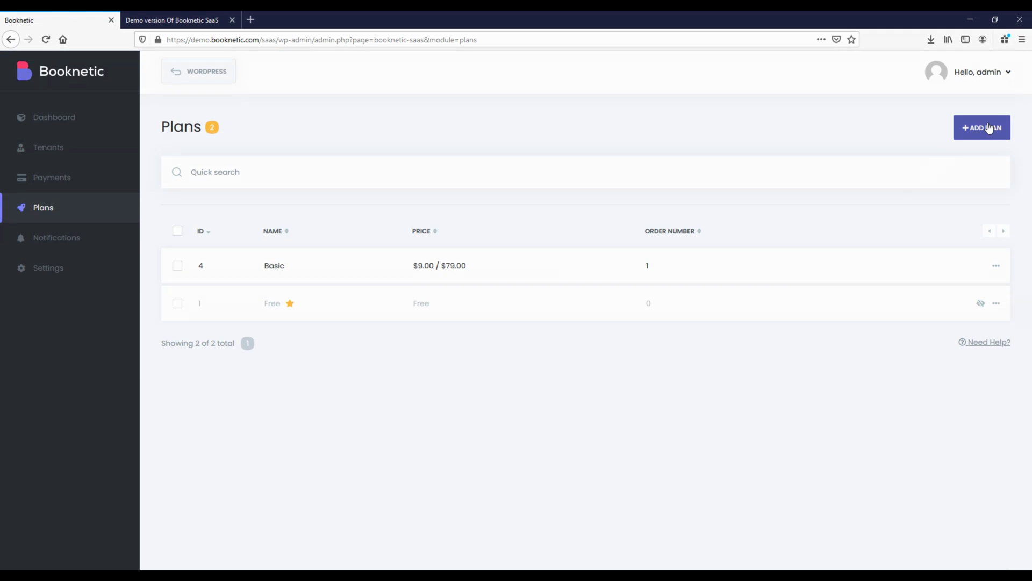
click(989, 127)
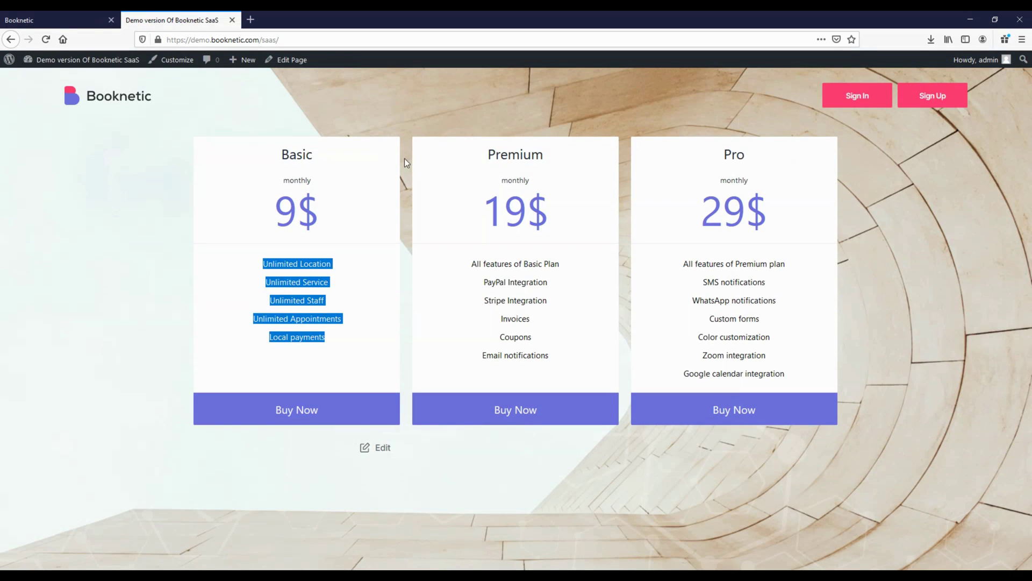
double_click(519, 154)
key(ctrl+c)
click(53, 20)
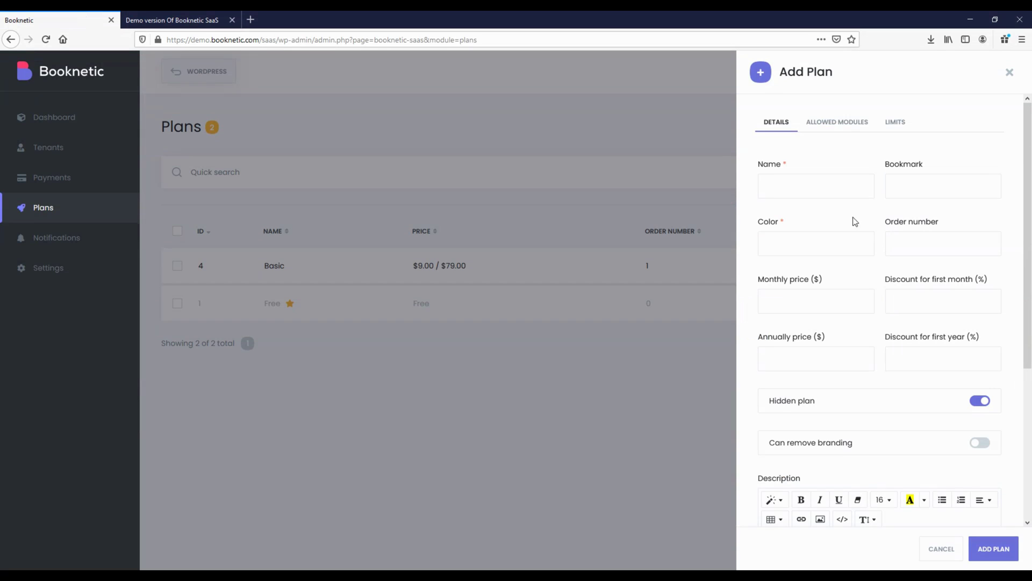
key(ctrl+v)
Give Premium purple colour, order 2, $19 monthly, $129 yearly, 30% discounts, and make it visible
click(800, 236)
click(828, 344)
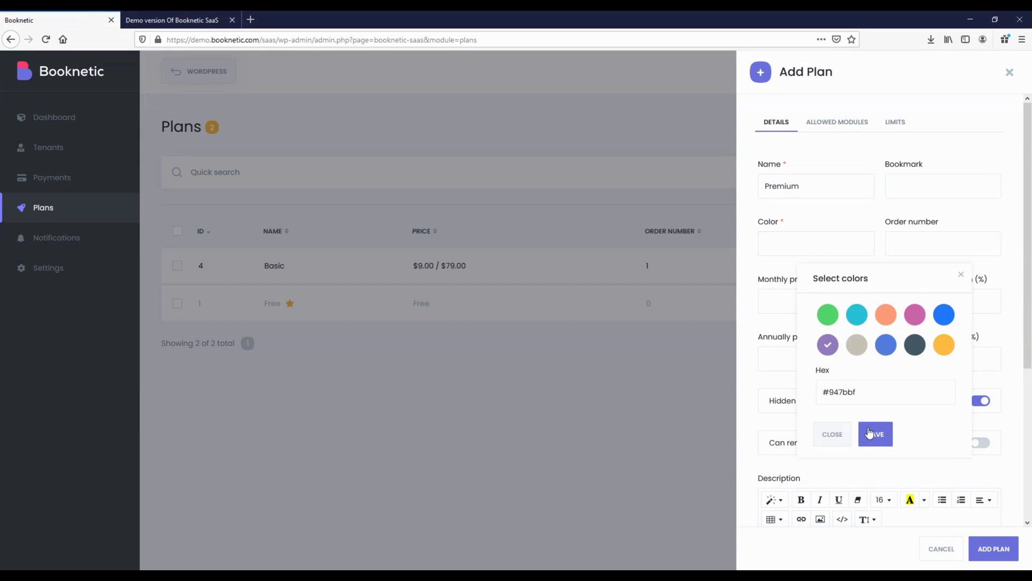
click(876, 433)
text(2)
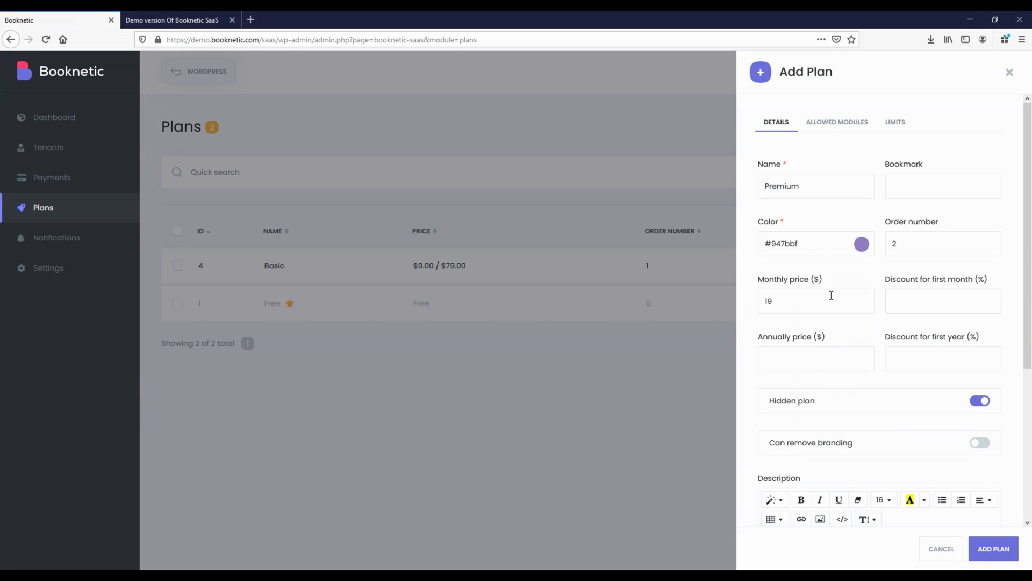
key(Tab)
text(30)
click(979, 400)
scroll(880, 380, down, 1)
Paste the Premium plan's feature list from the pricing page into Description
click(172, 20)
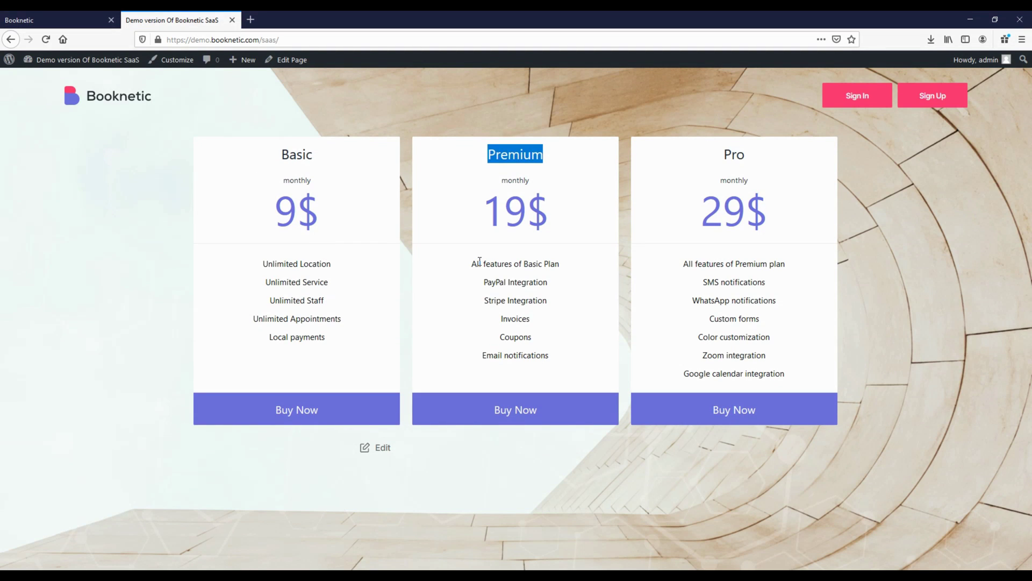
drag(472, 263, 547, 359)
click(96, 17)
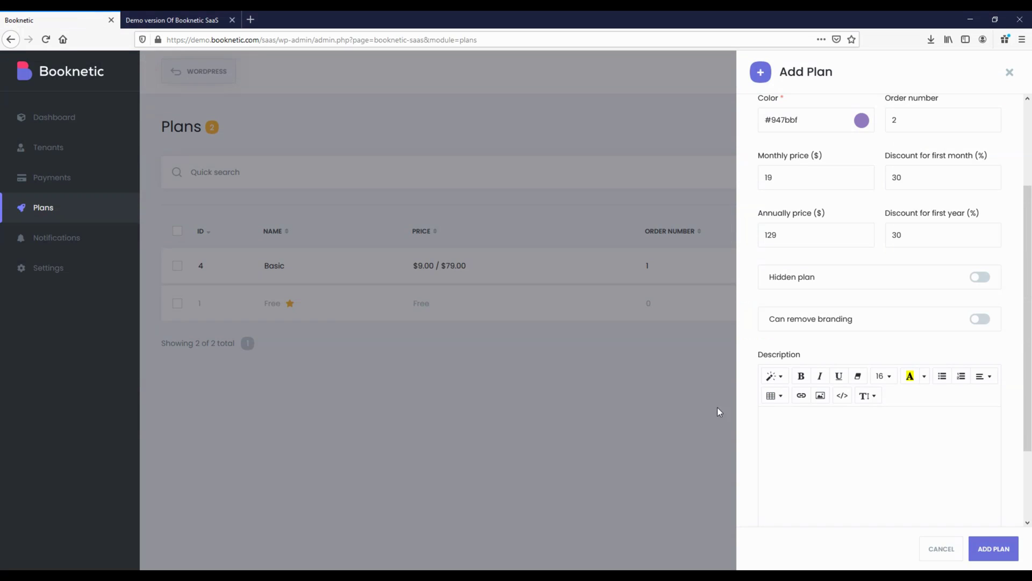
click(824, 461)
text(All features of Basic Plan PayPal Integration Stripe Integration Invoices Coupons Email notifications)
scroll(833, 349, up, 3)
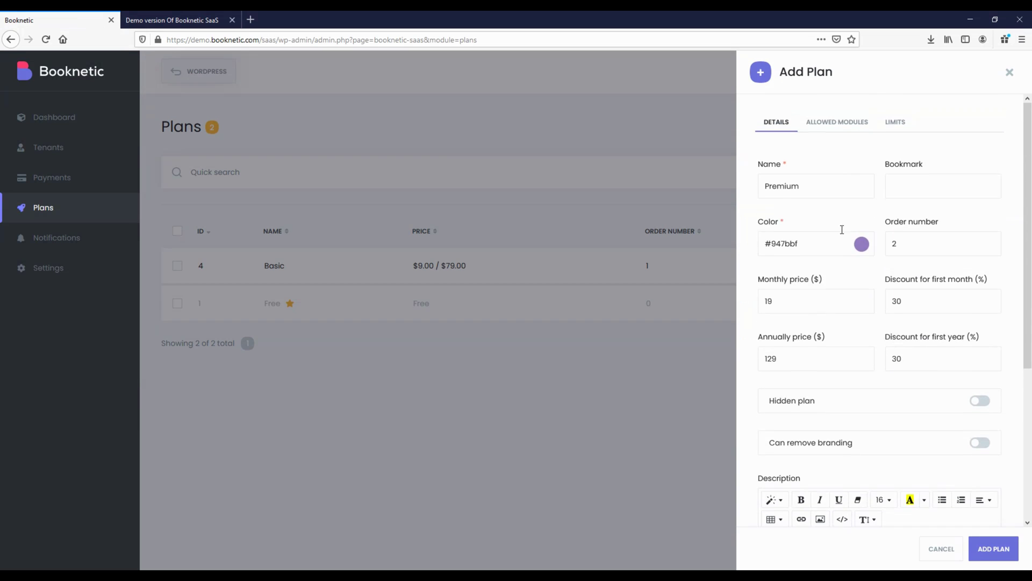
Allow Appointments, Calendar, Payments, Customers, Services, Staff and Locations modules for the plan
click(838, 123)
click(794, 218)
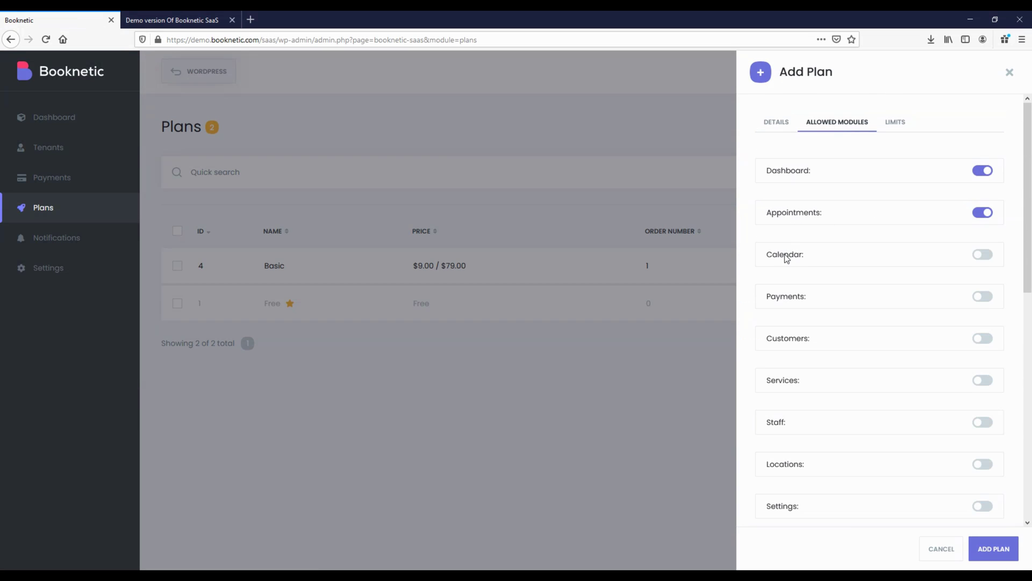
click(788, 256)
click(789, 297)
click(786, 345)
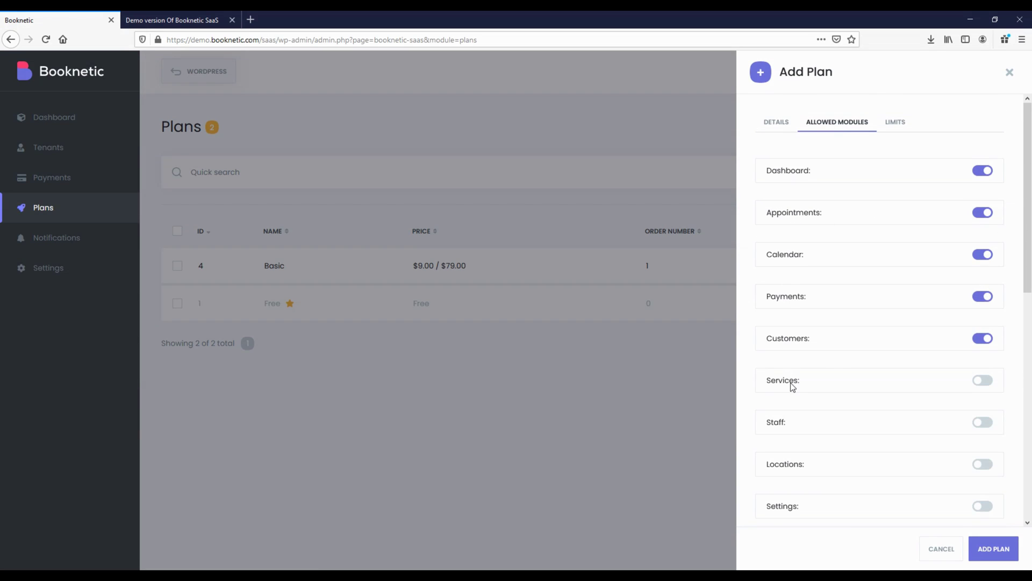
click(793, 385)
click(781, 427)
click(784, 469)
Also allow the Settings, Coupons, Email Notifications and Invoices modules
scroll(790, 376, down, 7)
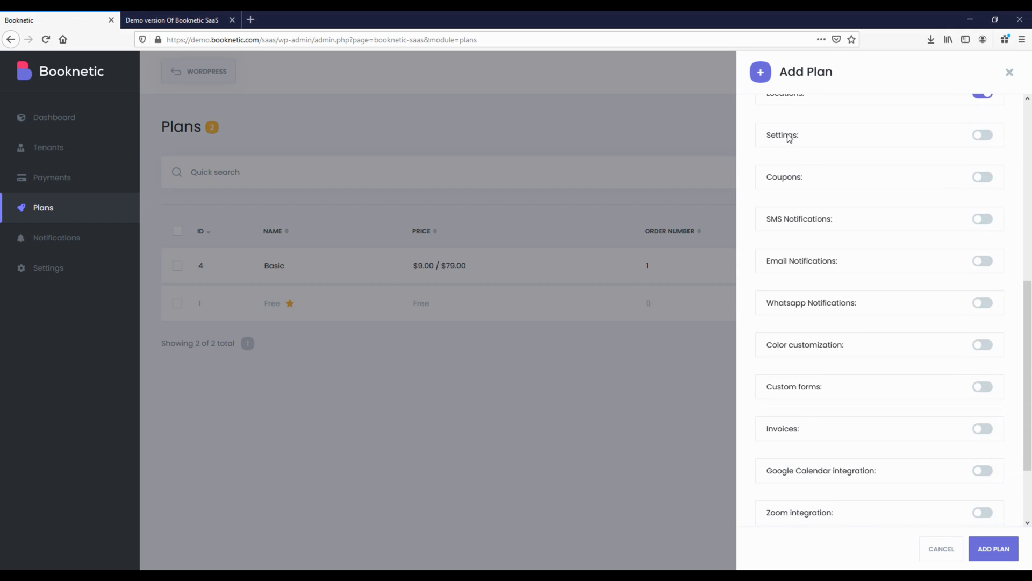
click(788, 138)
click(794, 183)
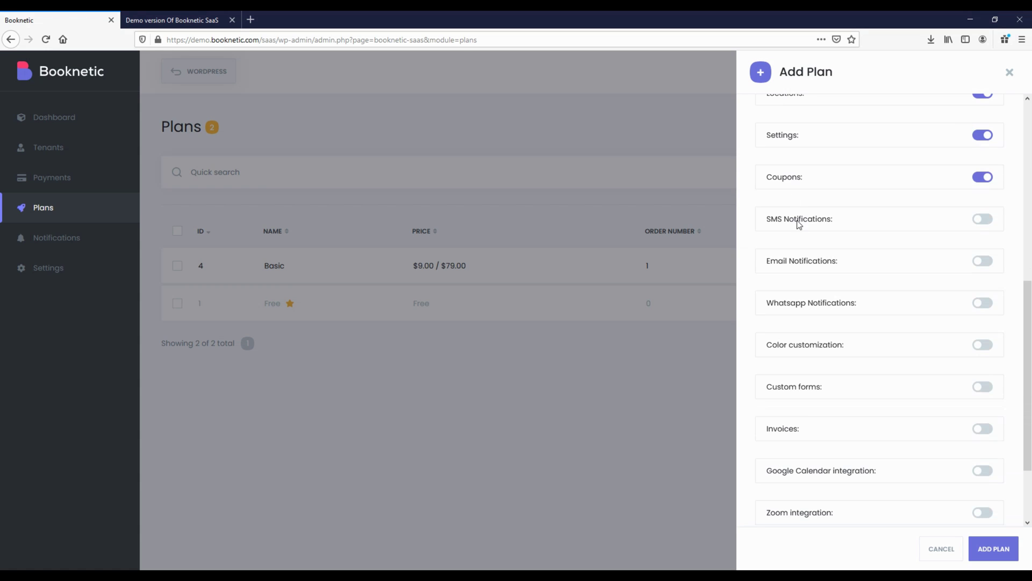
click(805, 267)
scroll(800, 341, down, 3)
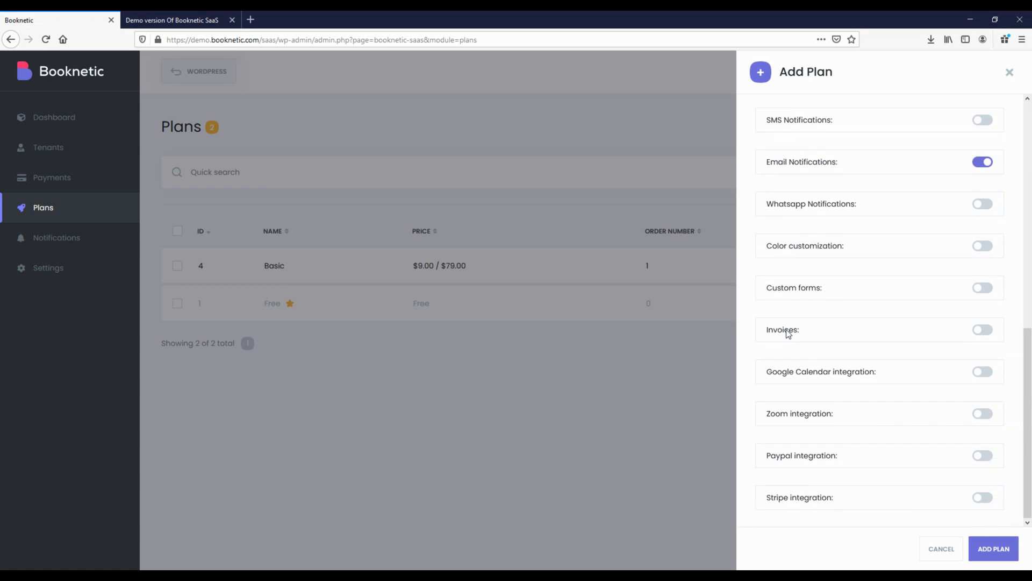
click(789, 333)
scroll(914, 376, up, 10)
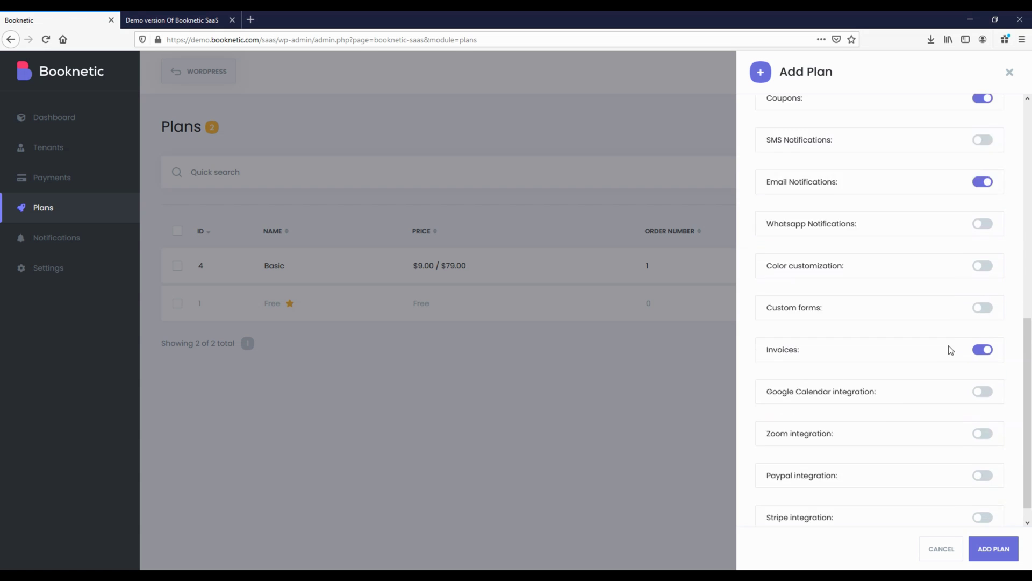
Limit the Premium plan's staff and services to 3 and save the plan
click(897, 124)
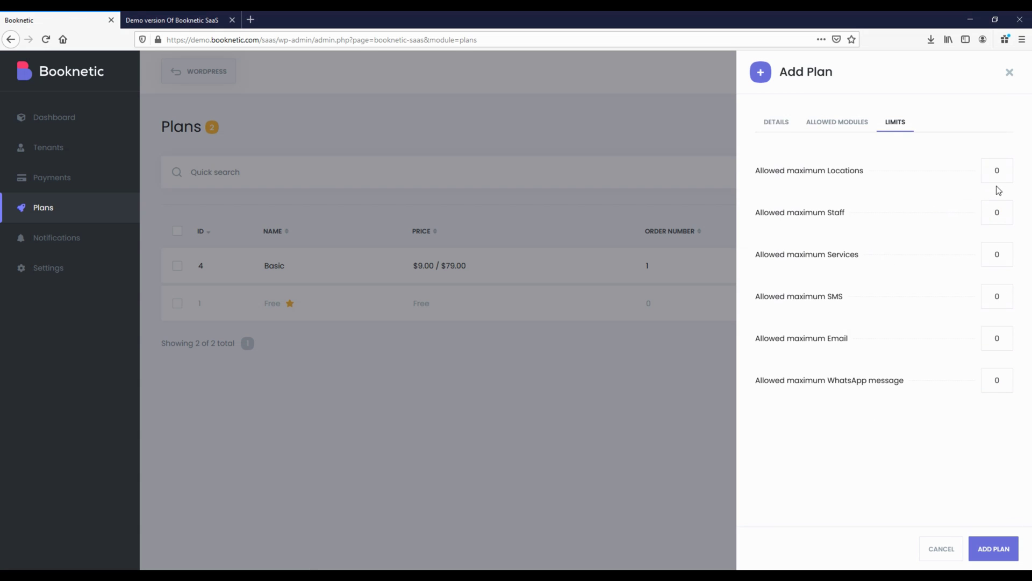
double_click(1001, 218)
text(3)
double_click(1009, 256)
click(1001, 553)
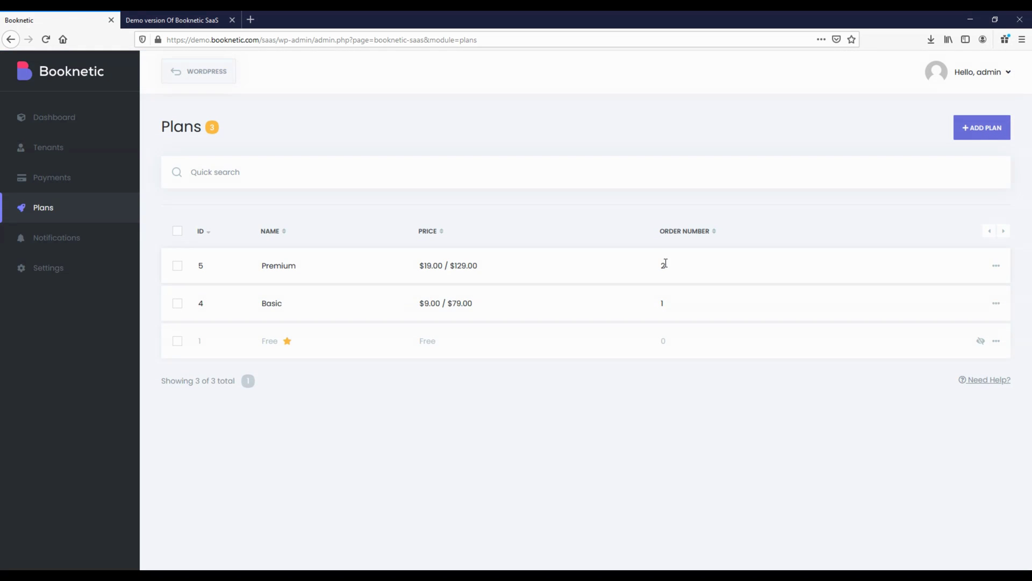
Start a new Pro plan with green colour #53d56c and order 3
click(982, 138)
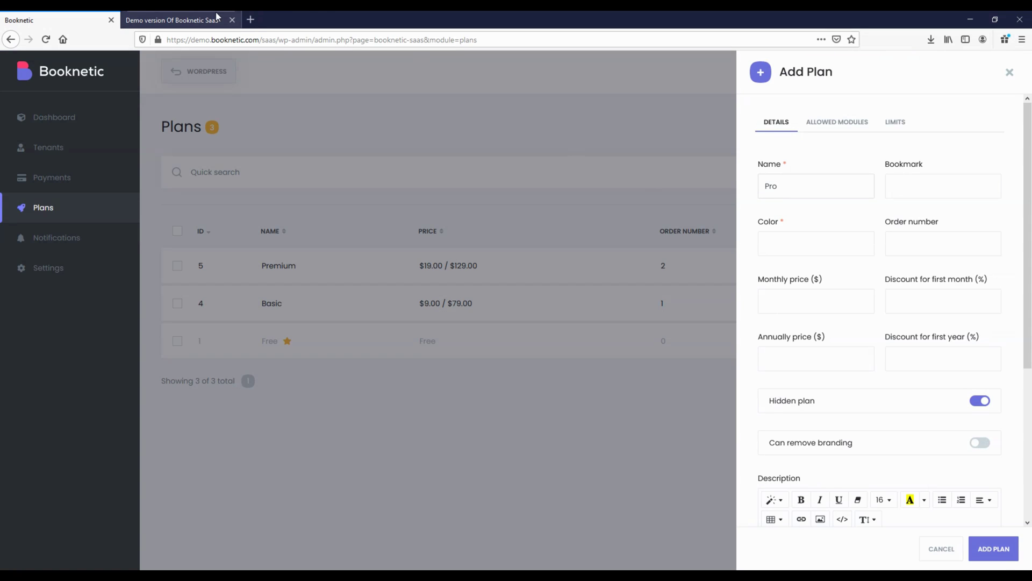
click(827, 243)
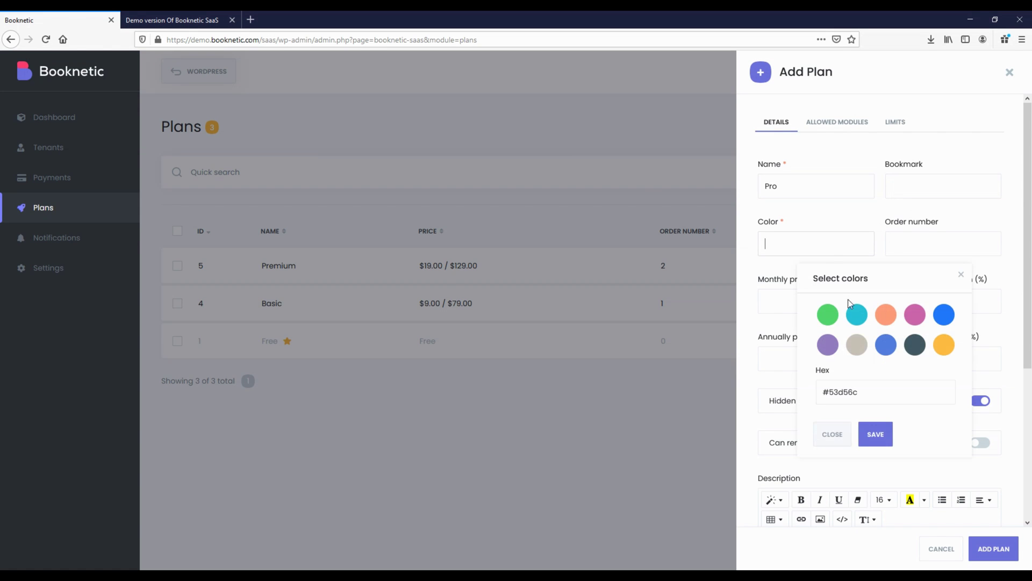
click(838, 313)
click(875, 434)
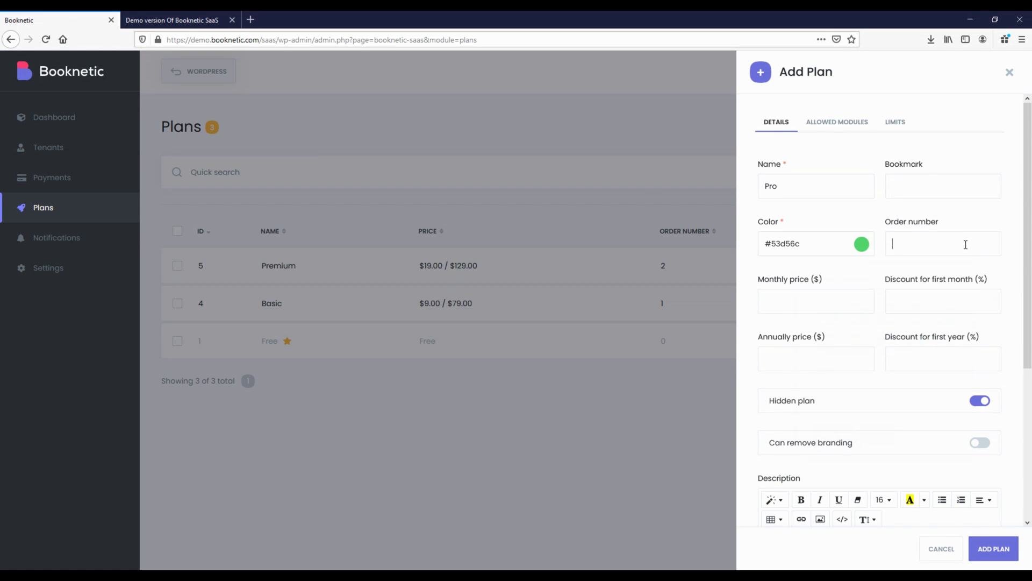
text(3)
click(834, 303)
Make Pro visible, allow branding removal, and paste the pricing page's Pro feature list as description
click(980, 401)
click(838, 451)
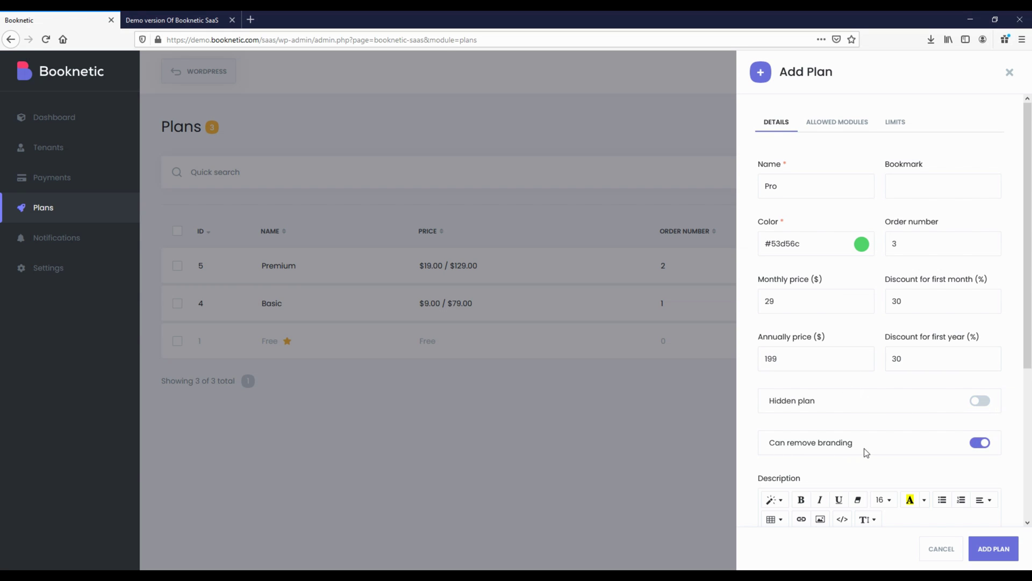
scroll(839, 441, down, 5)
click(172, 20)
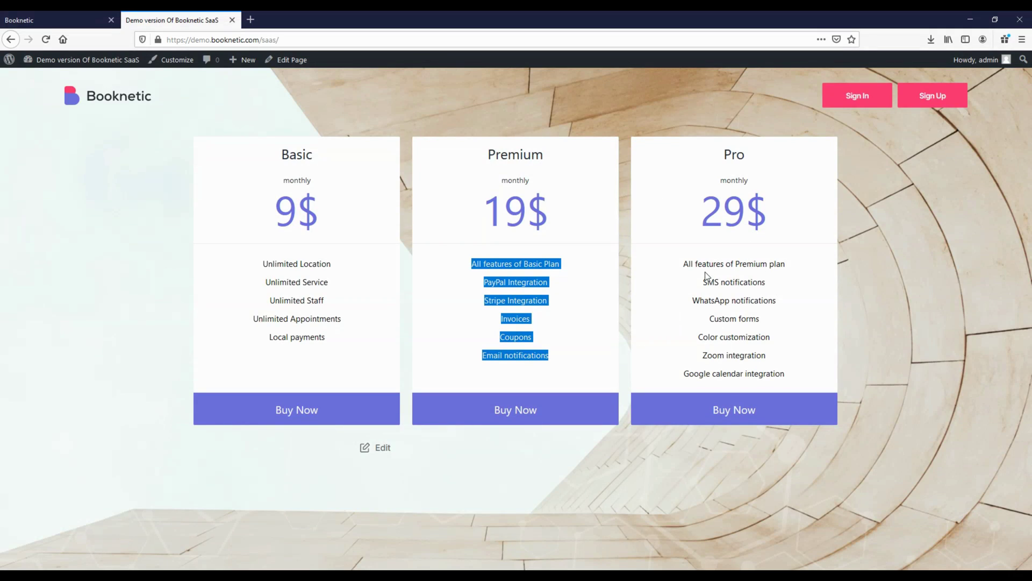
drag(687, 267, 793, 371)
key(ctrl+c)
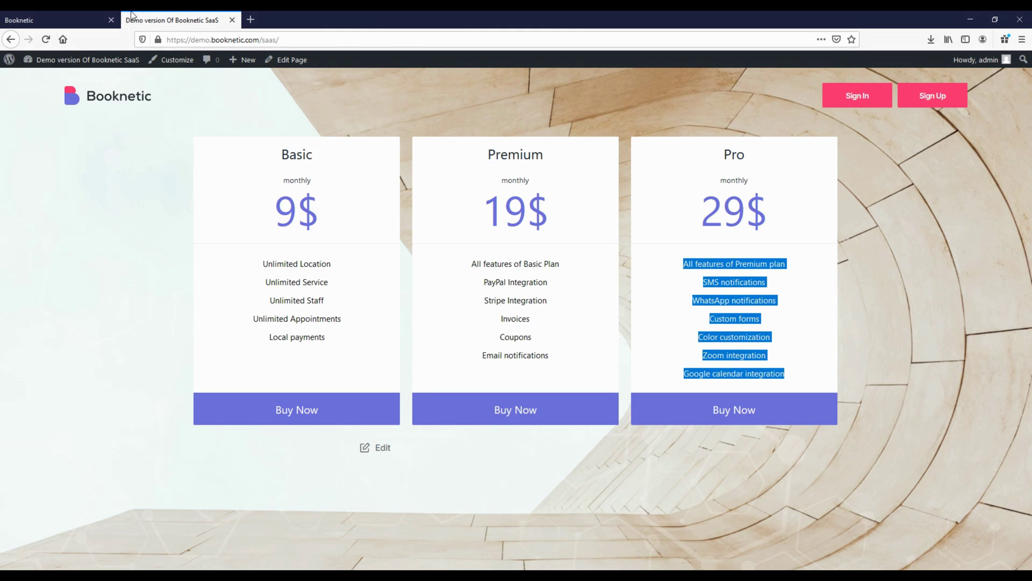
click(94, 16)
click(814, 337)
key(ctrl+v)
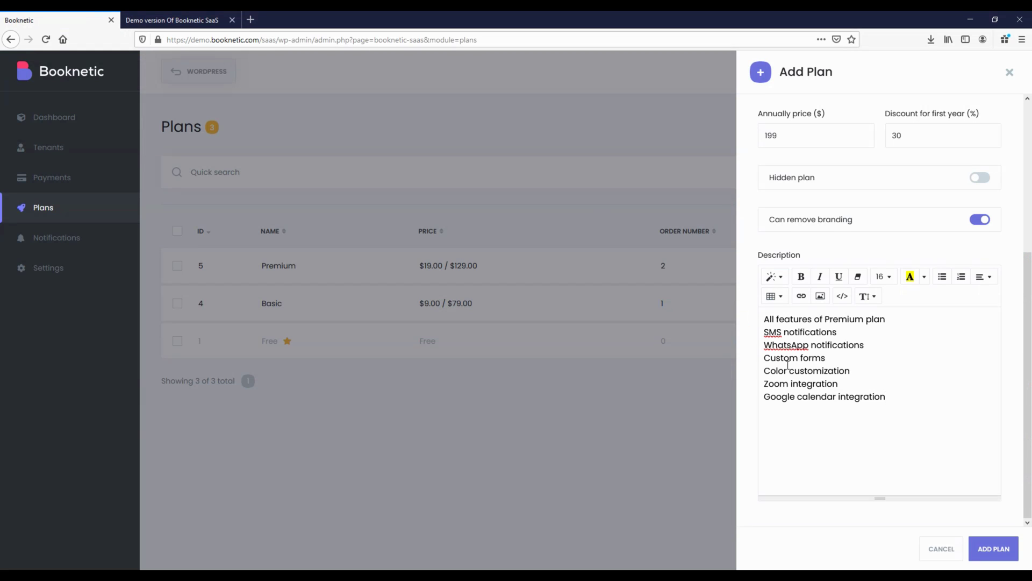
scroll(788, 364, up, 5)
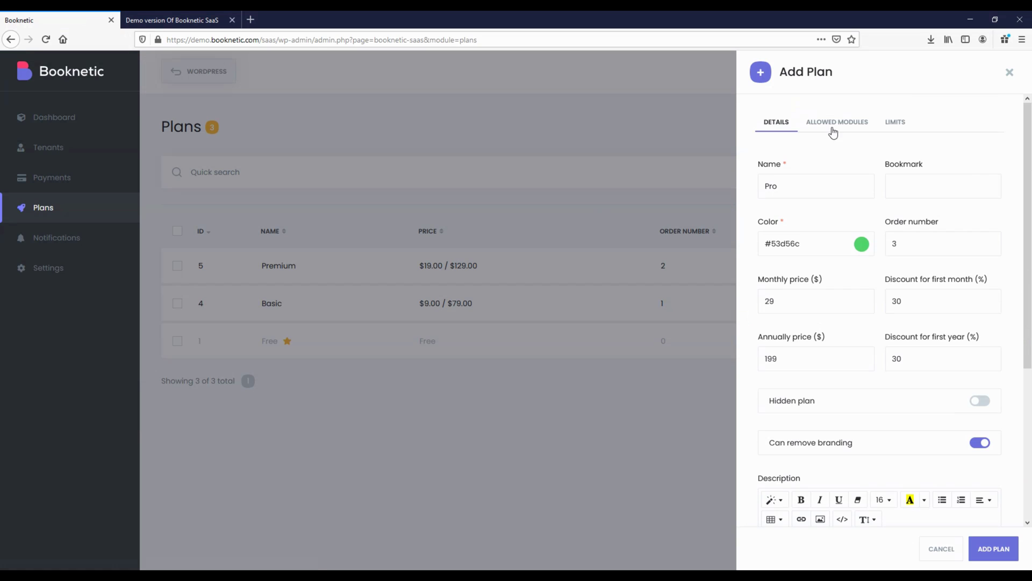
Allow the Dashboard, Appointments, Calendar, Payments, Customers, Services and Staff modules for Pro
click(833, 123)
click(789, 172)
click(785, 212)
click(782, 254)
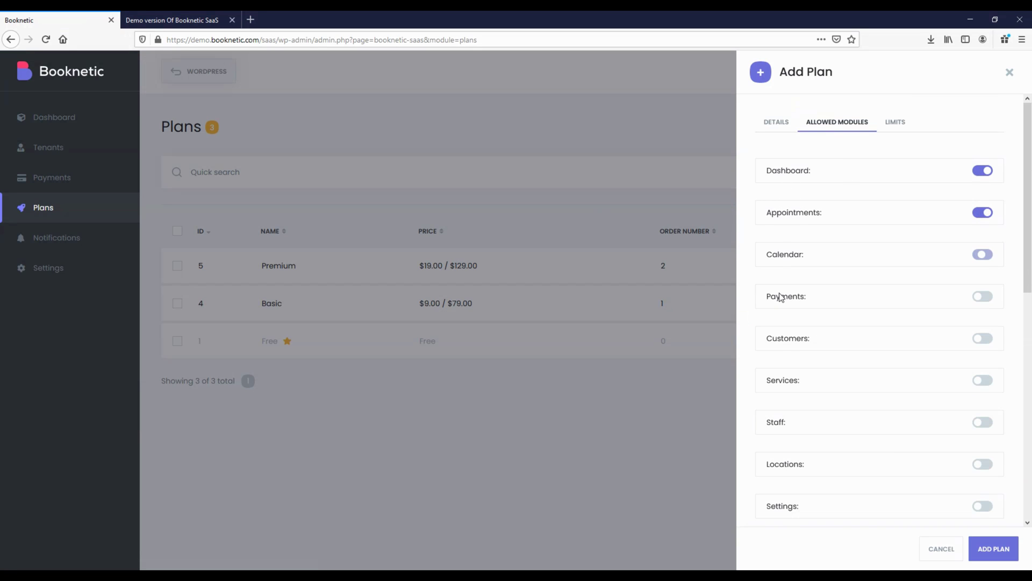
click(781, 296)
click(789, 340)
click(784, 383)
click(780, 428)
scroll(777, 396, down, 1)
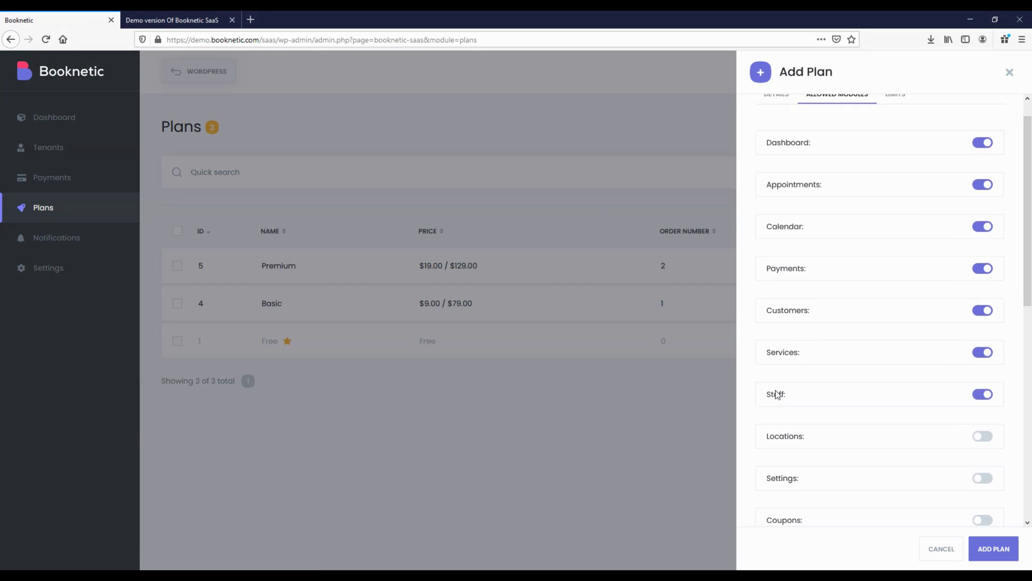
scroll(775, 396, down, 4)
Allow Locations, Settings, Coupons, and SMS, Email and Whatsapp Notifications modules
click(778, 218)
click(785, 257)
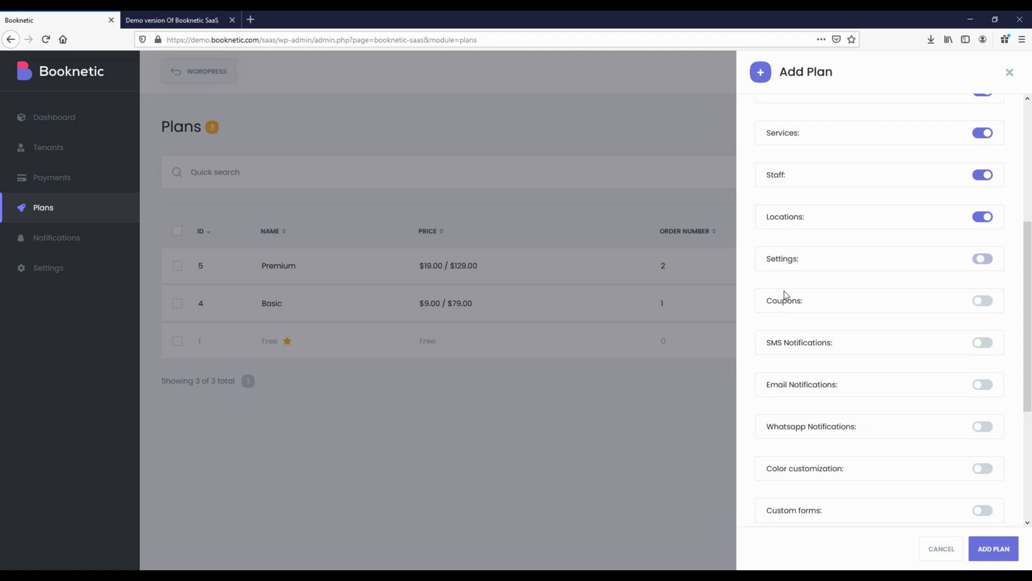
click(785, 322)
click(786, 344)
click(795, 385)
click(799, 428)
drag(796, 468, 799, 470)
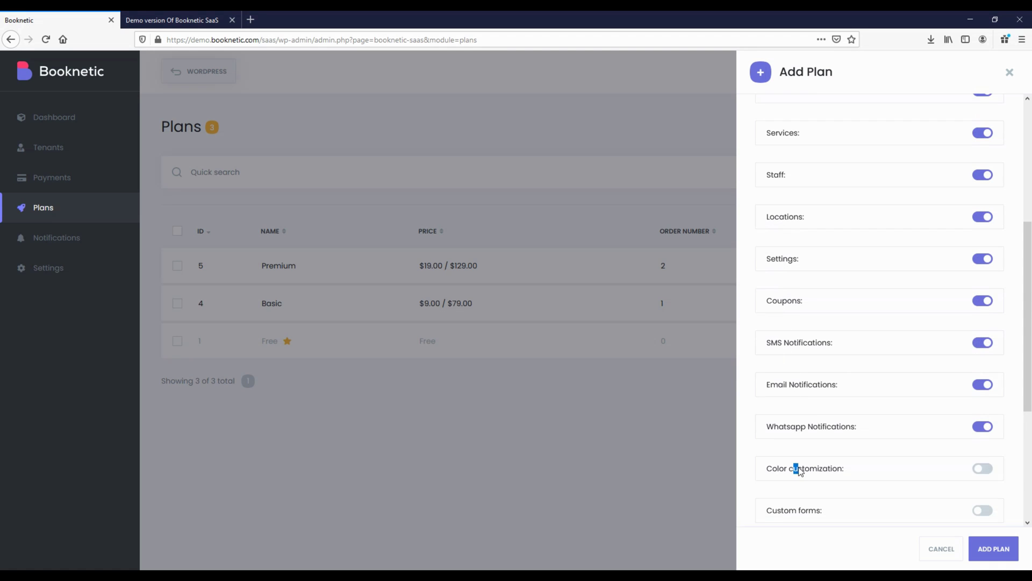
scroll(800, 470, down, 4)
Allow Color customization, Custom forms, Invoices, and Google Calendar, Zoom, Paypal and Stripe integrations
click(809, 243)
click(807, 290)
click(793, 333)
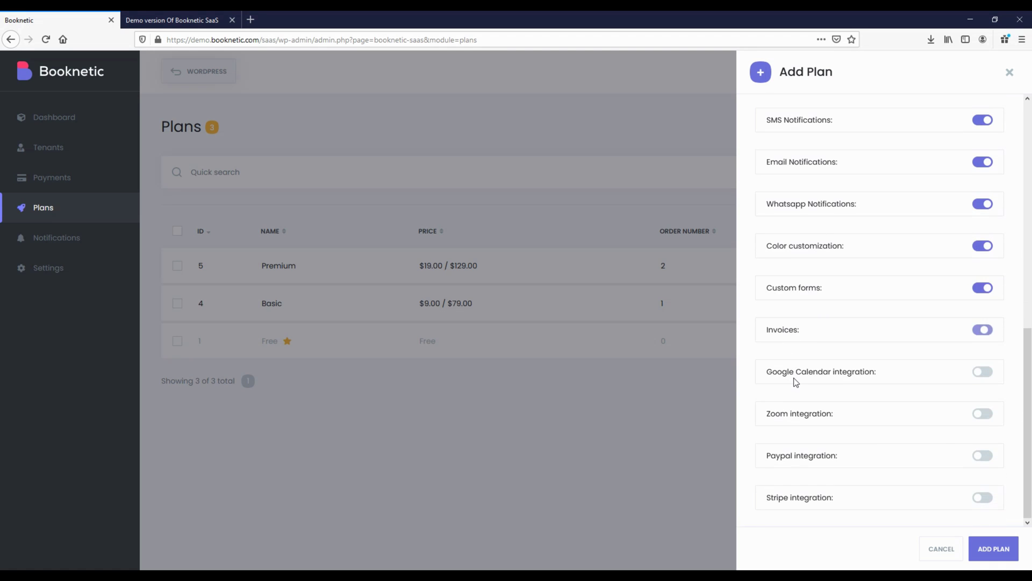
click(796, 379)
click(797, 417)
click(798, 457)
click(808, 497)
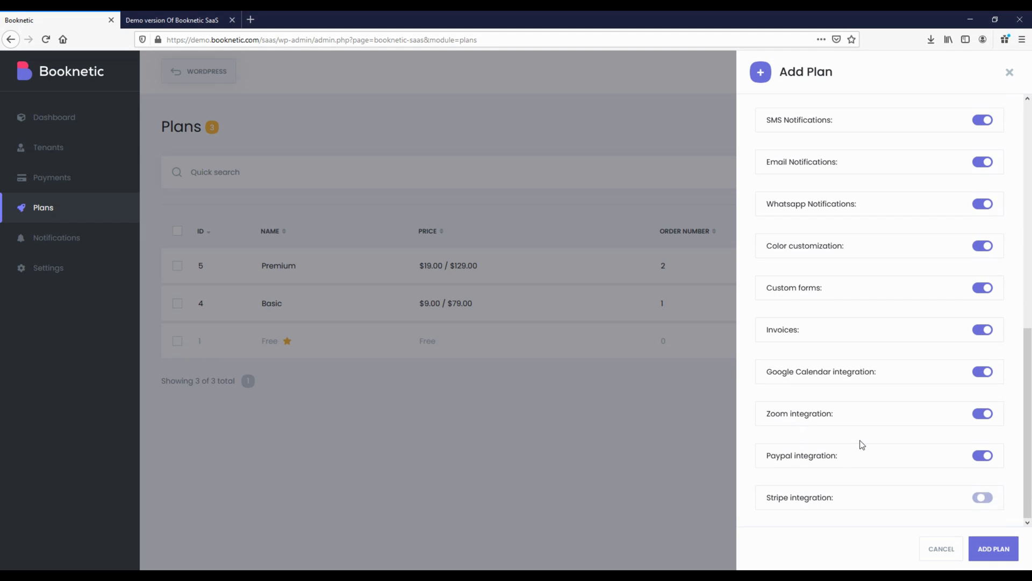
scroll(879, 283, up, 5)
Set Pro's Locations, Staff, Services to -1, SMS 200, Email 1000, WhatsApp 200, then save
click(896, 123)
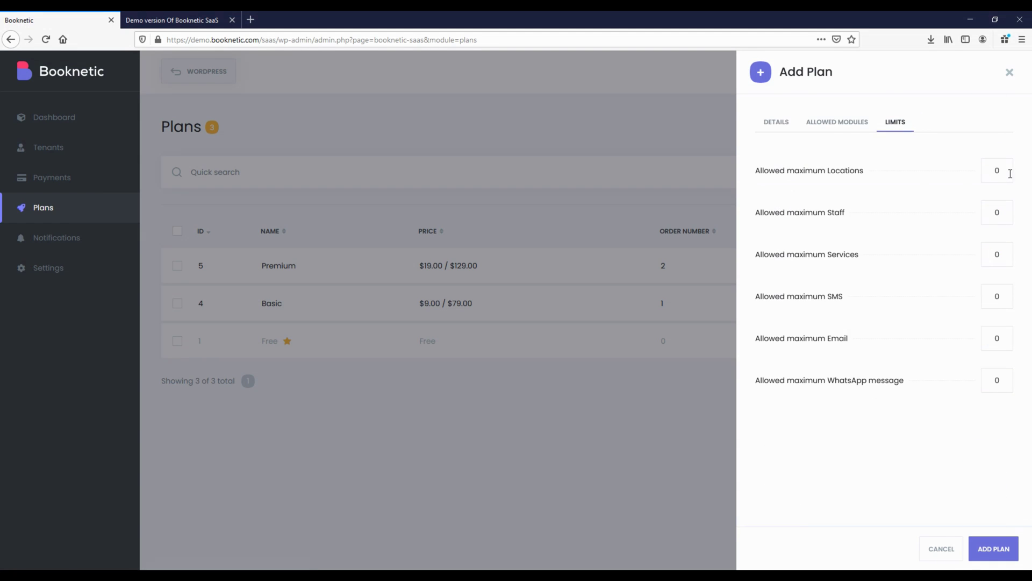
drag(997, 165, 992, 165)
drag(998, 213, 967, 212)
text(-1)
drag(994, 247, 967, 261)
click(994, 339)
text(1000)
click(996, 549)
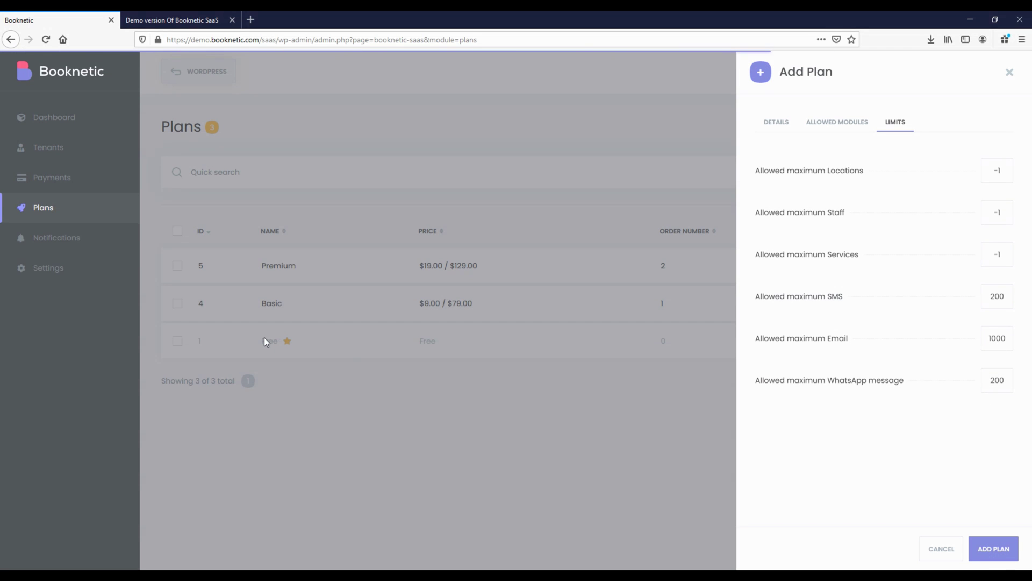
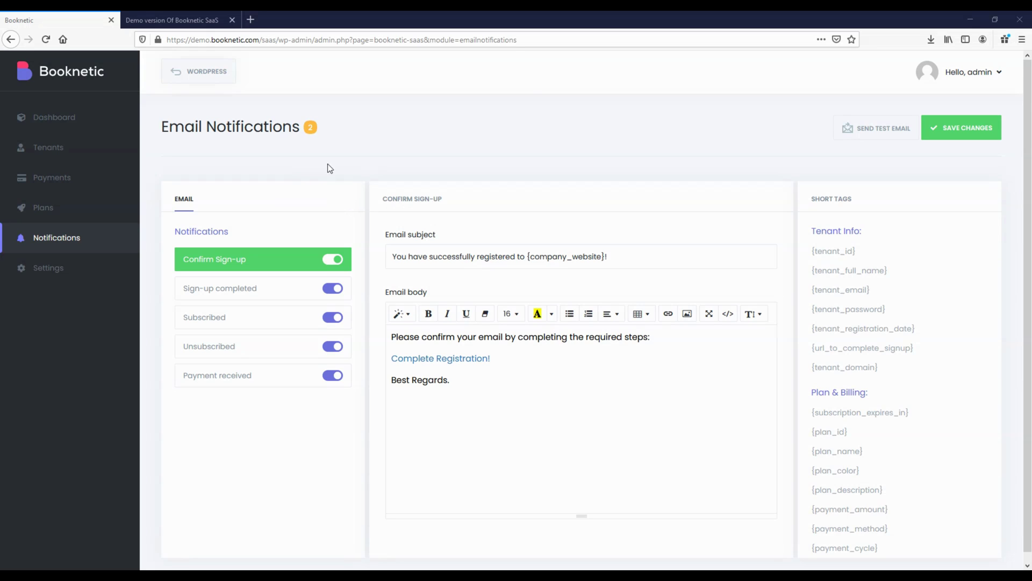
click(224, 269)
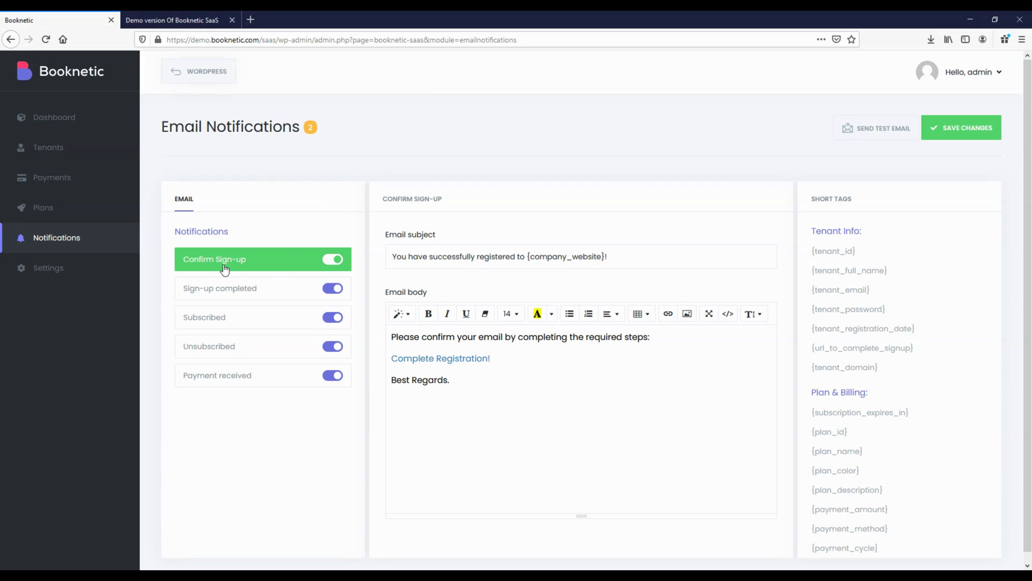
click(217, 296)
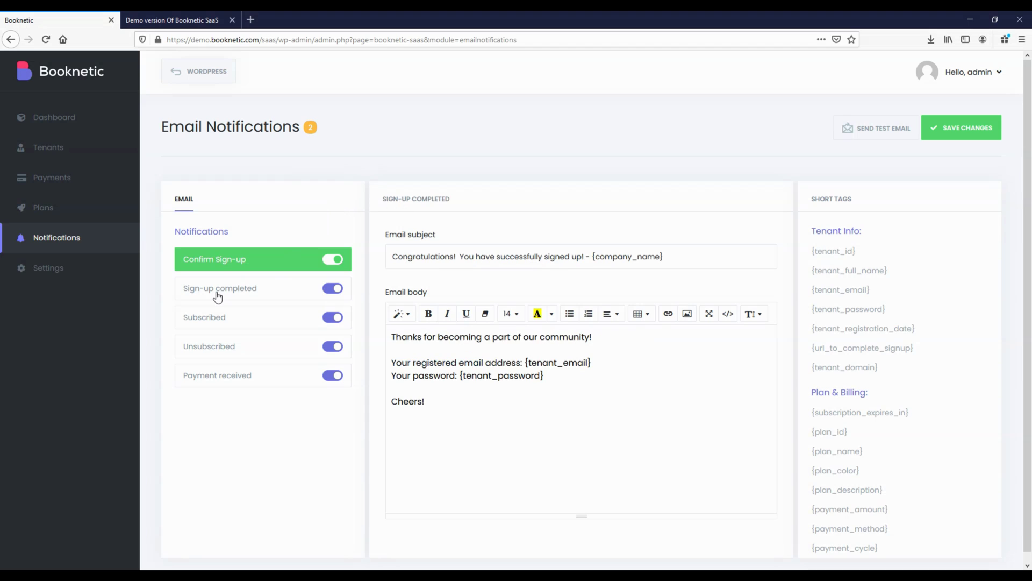
click(189, 326)
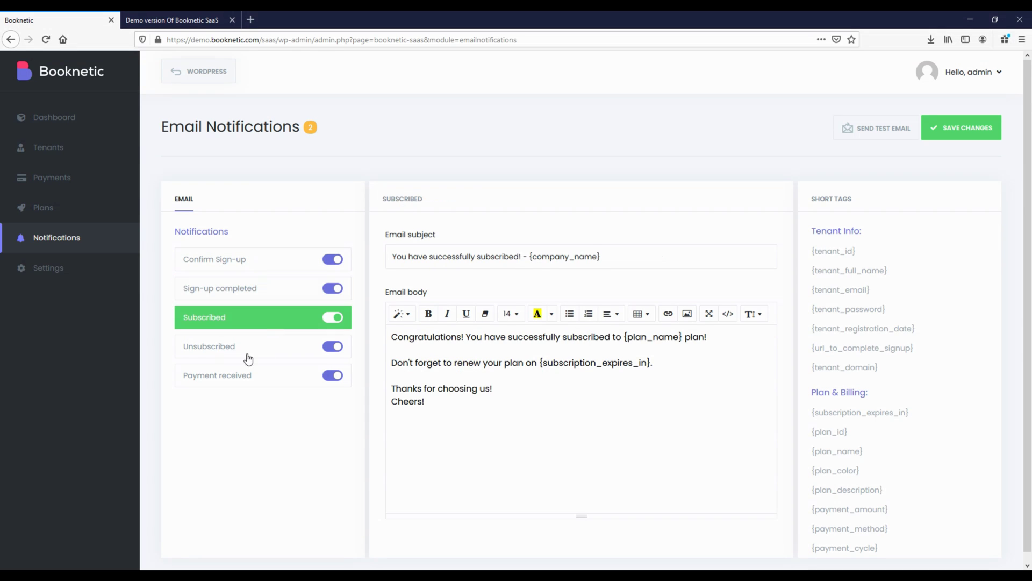
click(203, 350)
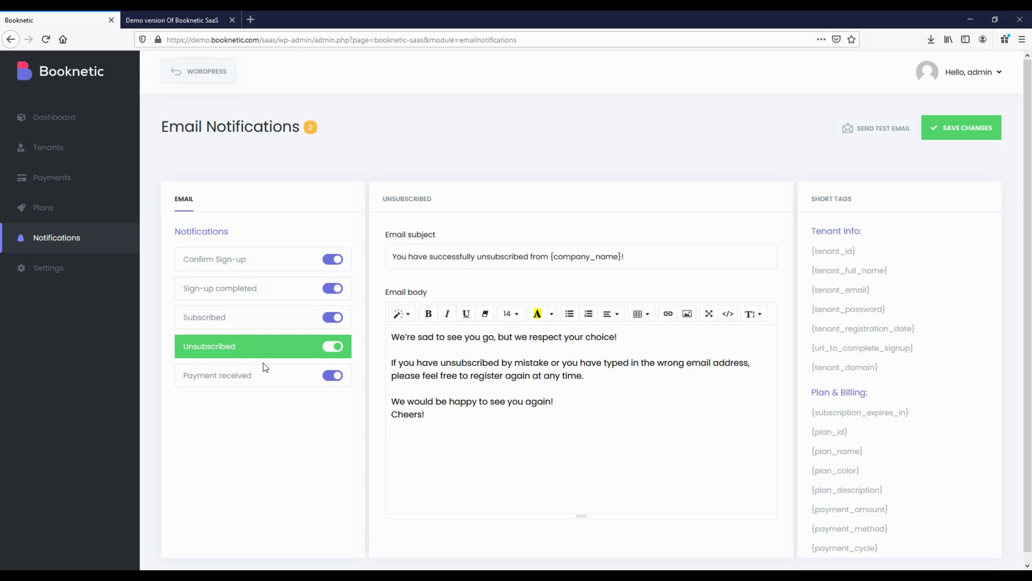
click(201, 381)
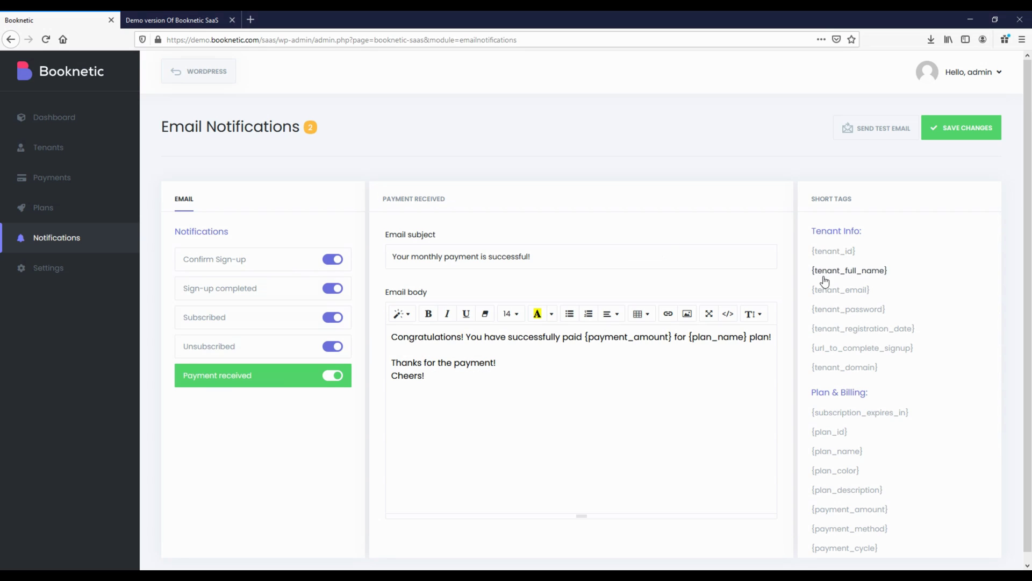
scroll(847, 387, down, 3)
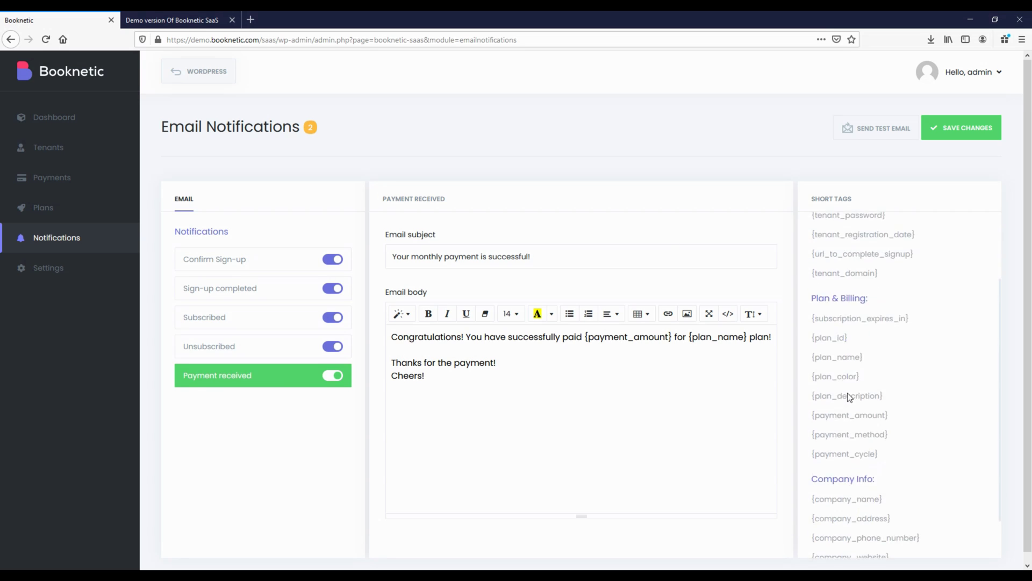
scroll(844, 420, down, 1)
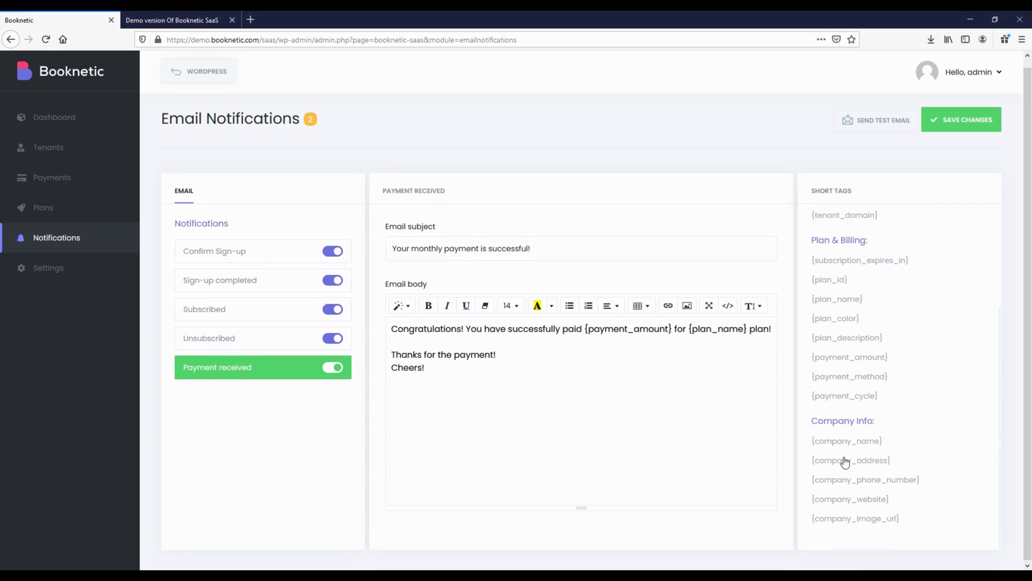
click(283, 260)
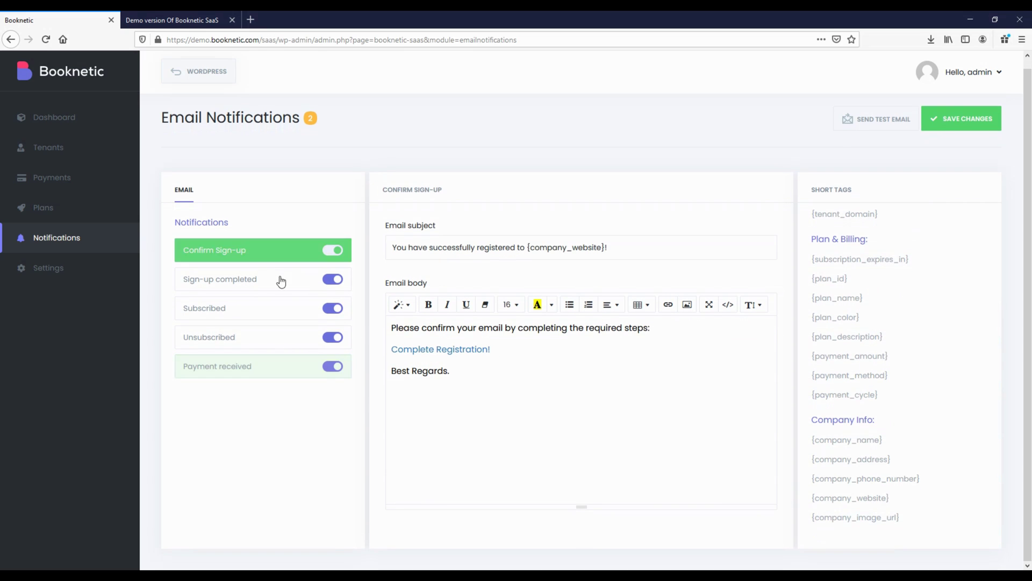
click(337, 253)
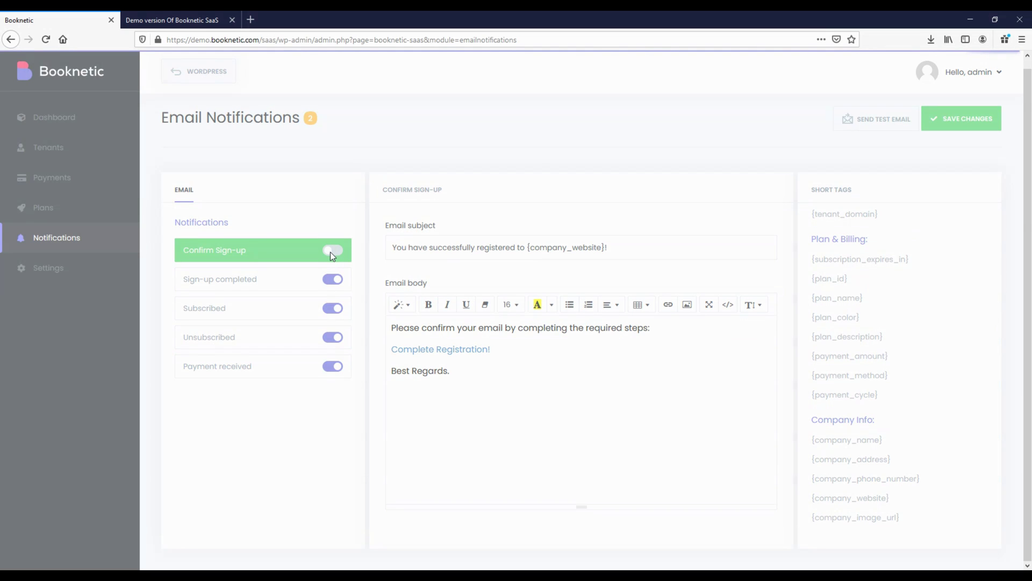
click(330, 251)
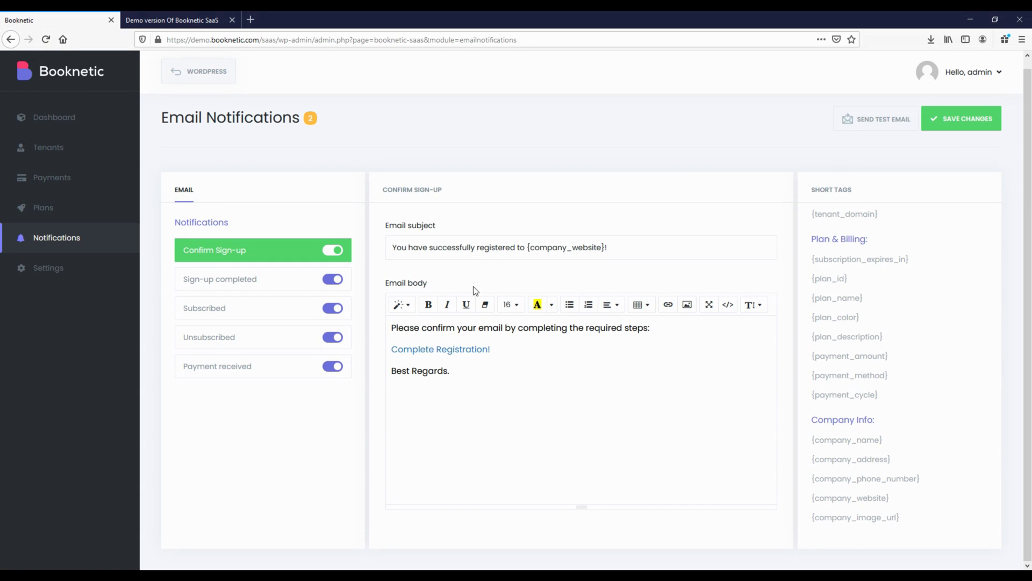
click(547, 401)
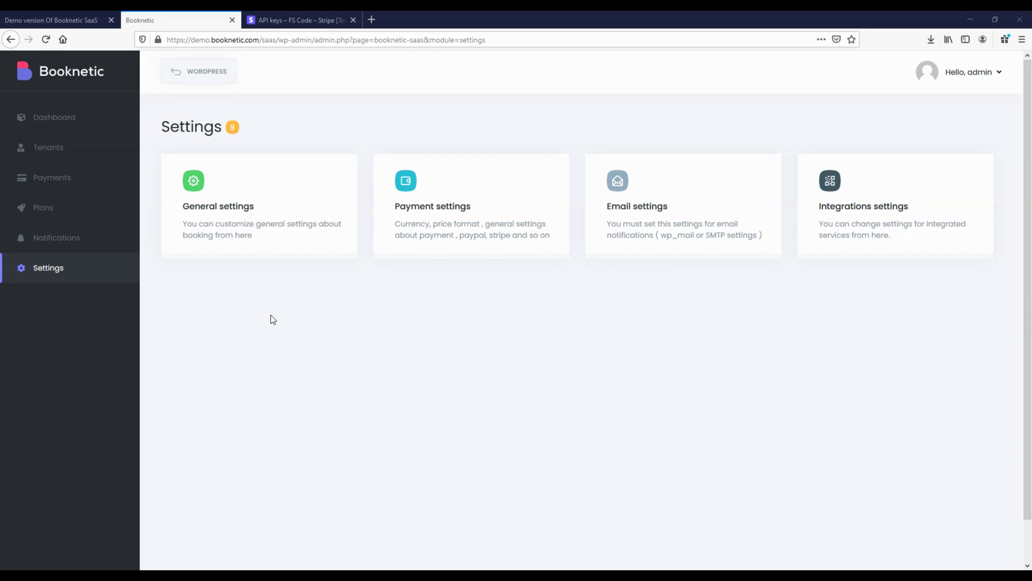
In General settings, toggle Google reCAPTCHA on and back off, then go to Payment settings
click(297, 226)
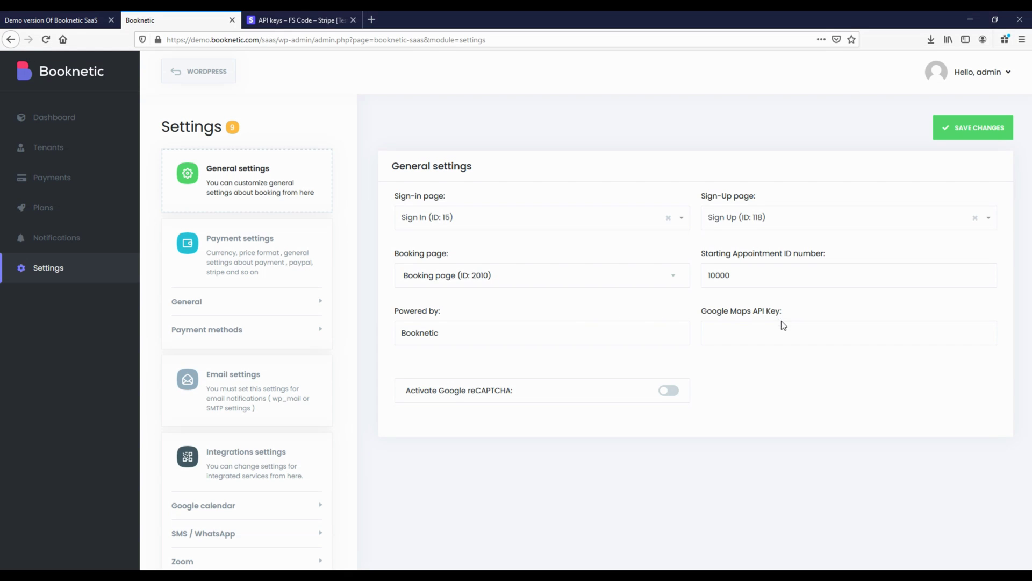
click(670, 396)
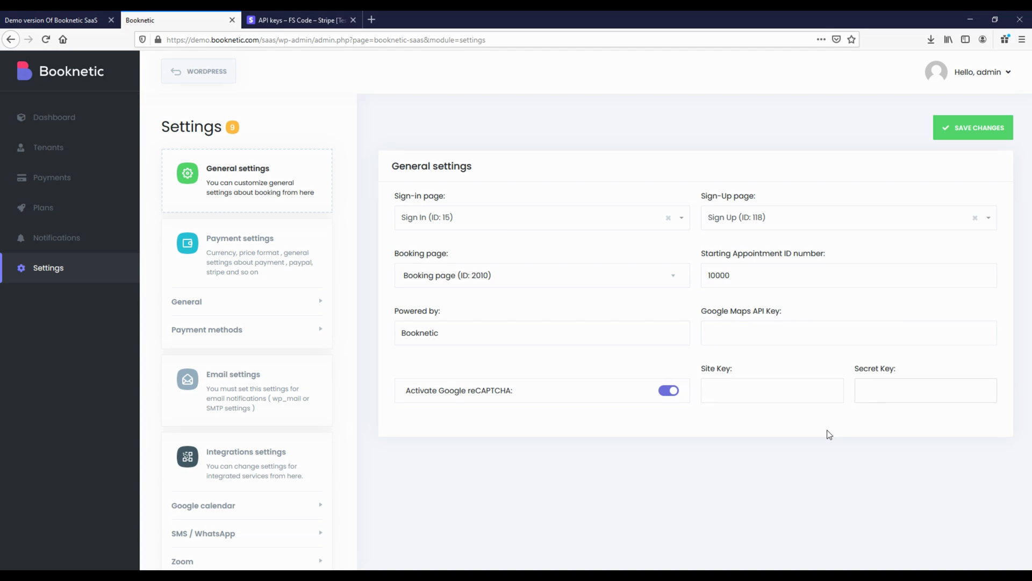
click(672, 394)
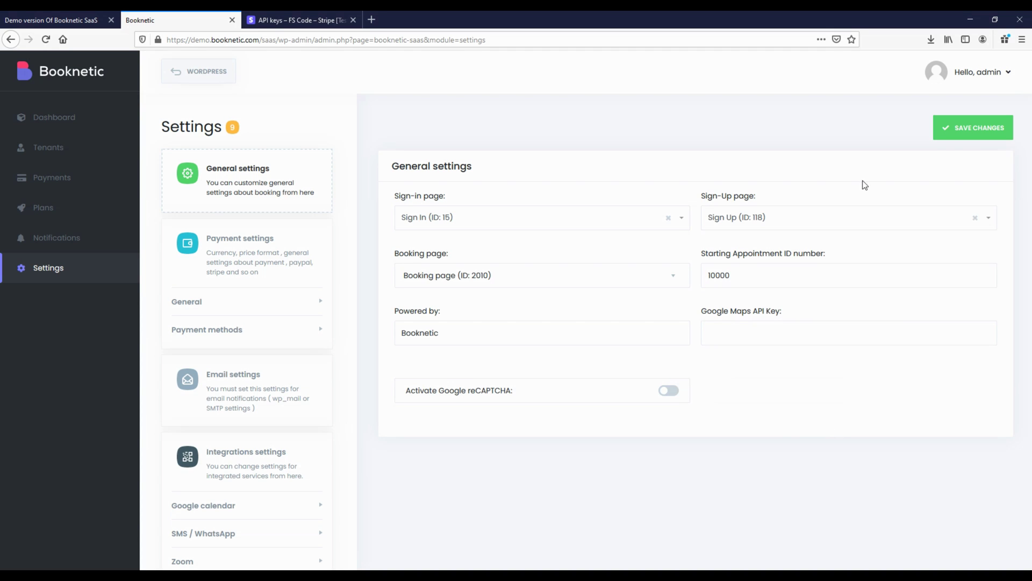
click(240, 263)
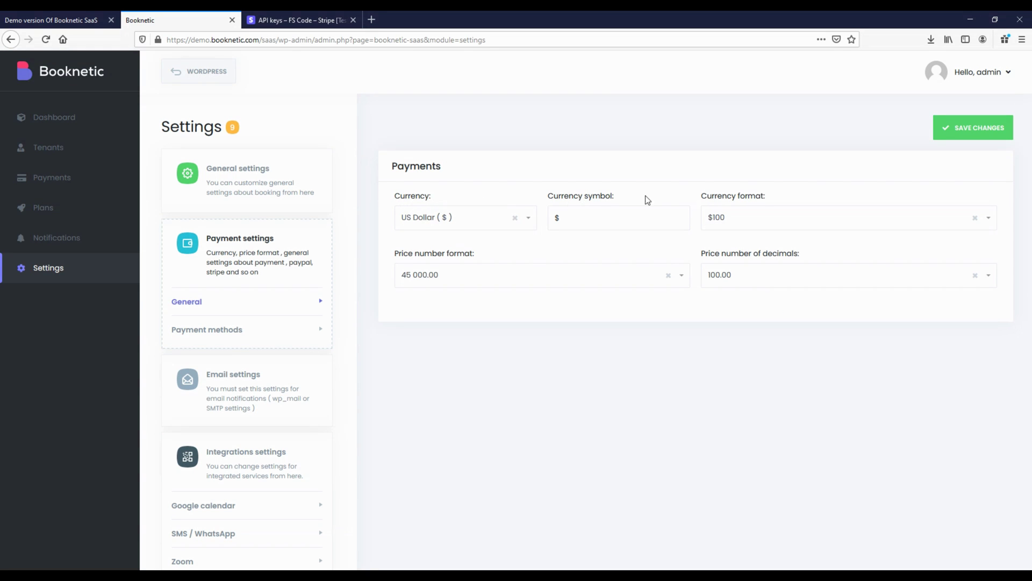
Review the price number format and decimal options without changing them
click(491, 279)
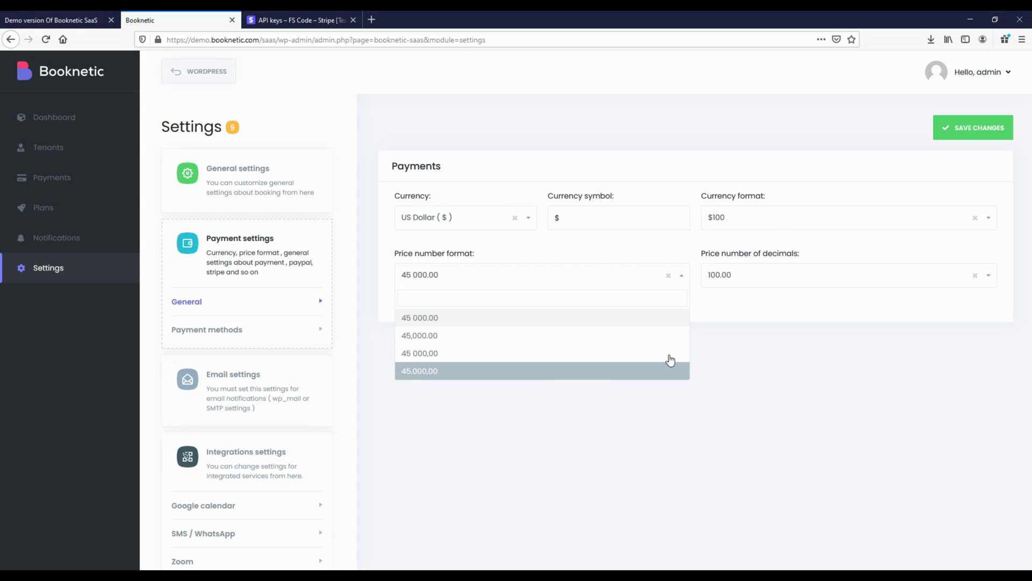
click(786, 283)
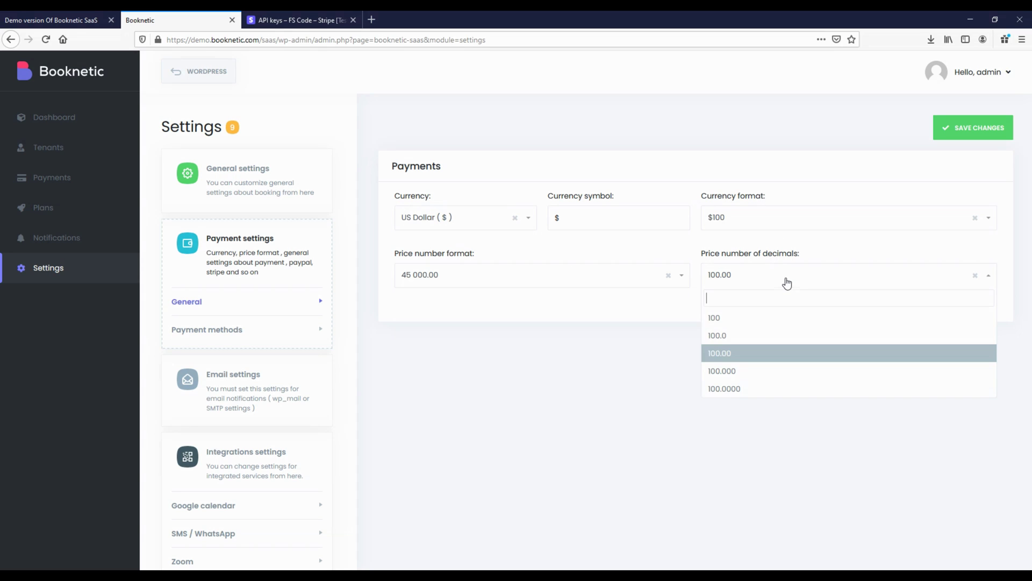
click(732, 445)
In Payment methods, toggle Paypal on and off and show the Stripe settings
click(202, 330)
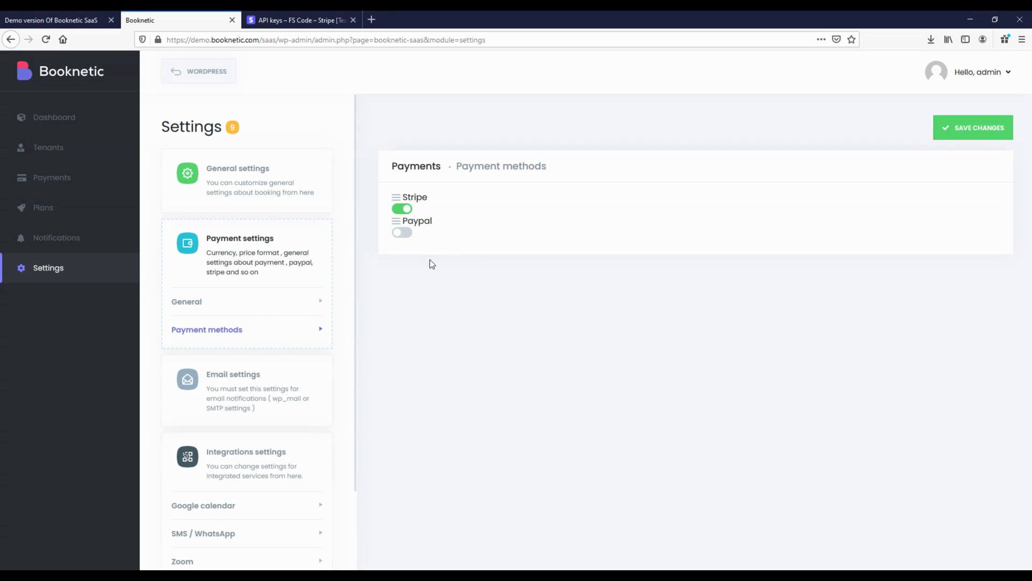
click(502, 241)
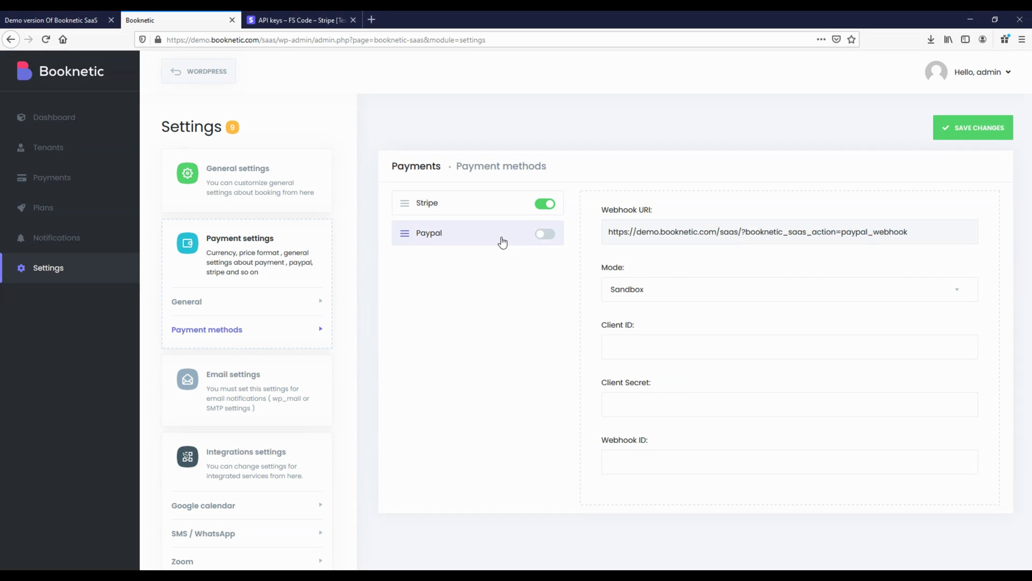
click(471, 203)
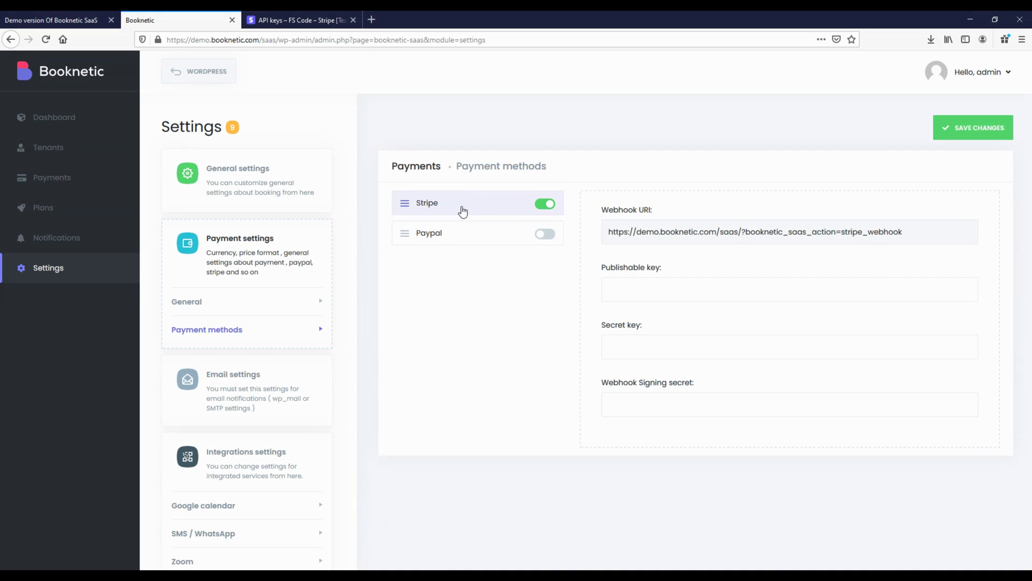
drag(405, 203, 405, 204)
click(546, 236)
click(546, 234)
click(492, 210)
Paste Stripe's publishable test key into Booknetic's Publishable key field
click(301, 20)
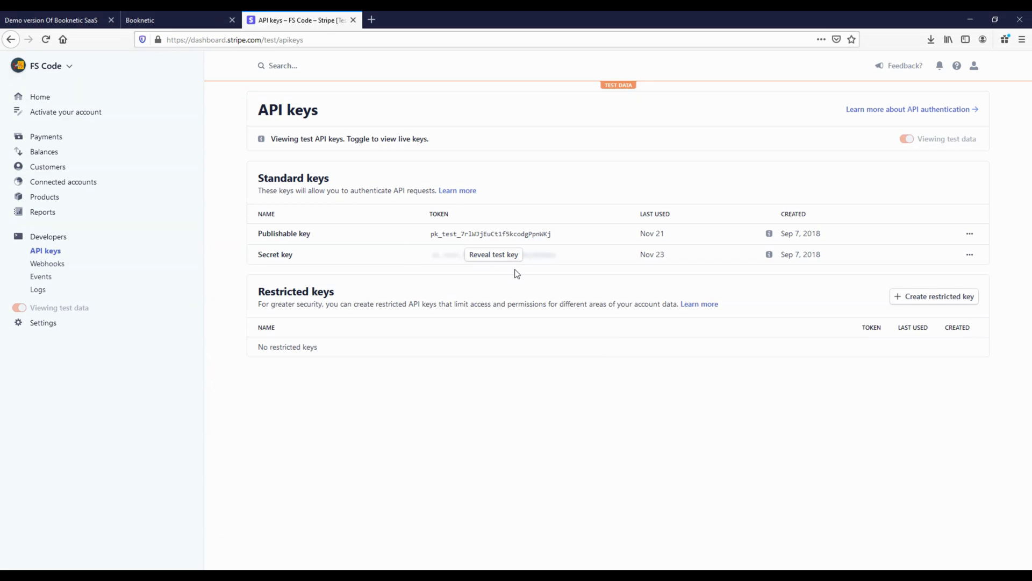
click(489, 235)
click(162, 19)
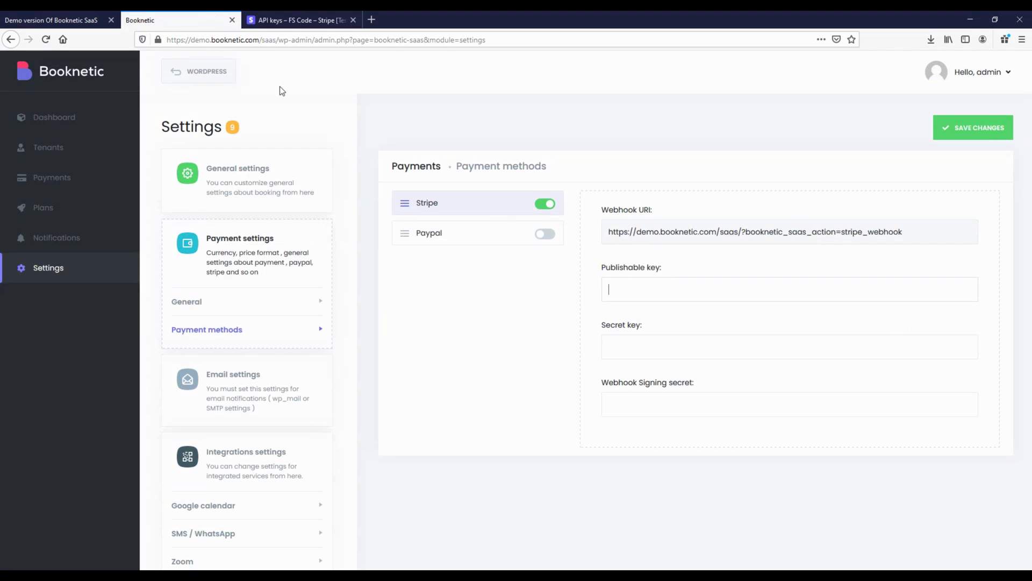
right_click(656, 289)
click(697, 334)
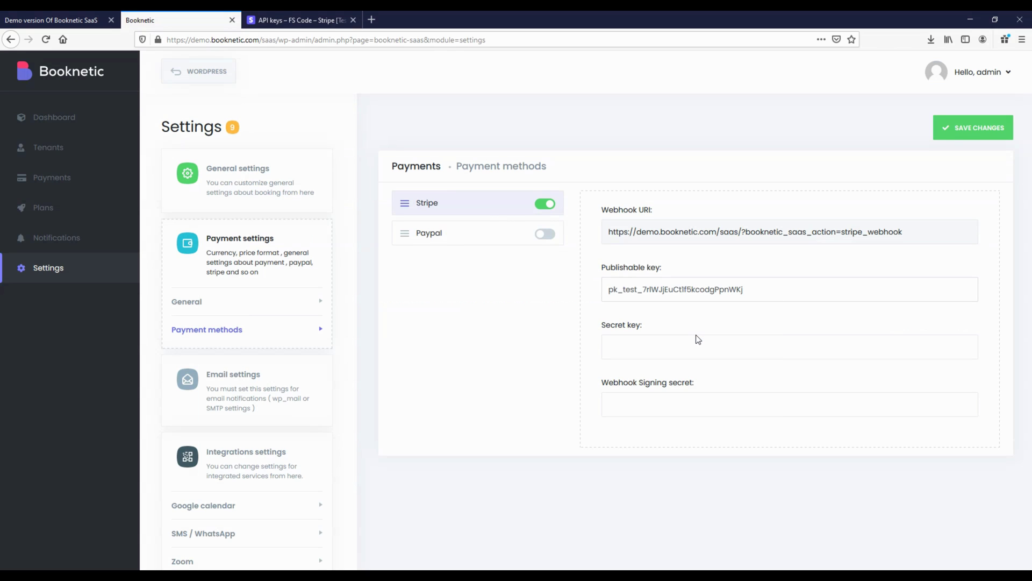
Paste Stripe's revealed secret test key into Booknetic's Secret key field
click(318, 20)
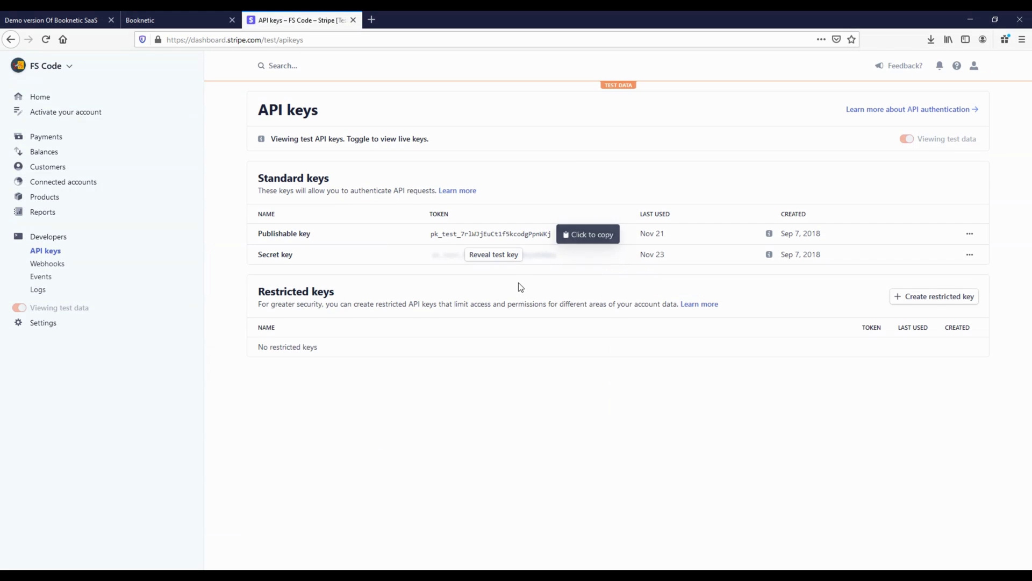
click(502, 258)
click(487, 259)
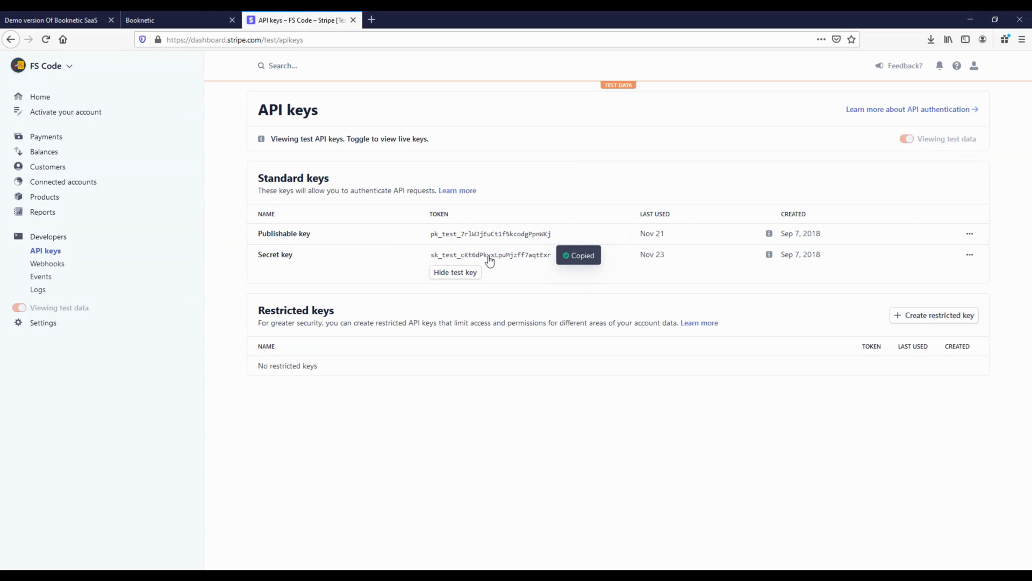
click(177, 20)
click(651, 347)
key(ctrl+v)
drag(600, 387, 715, 380)
click(715, 381)
click(317, 20)
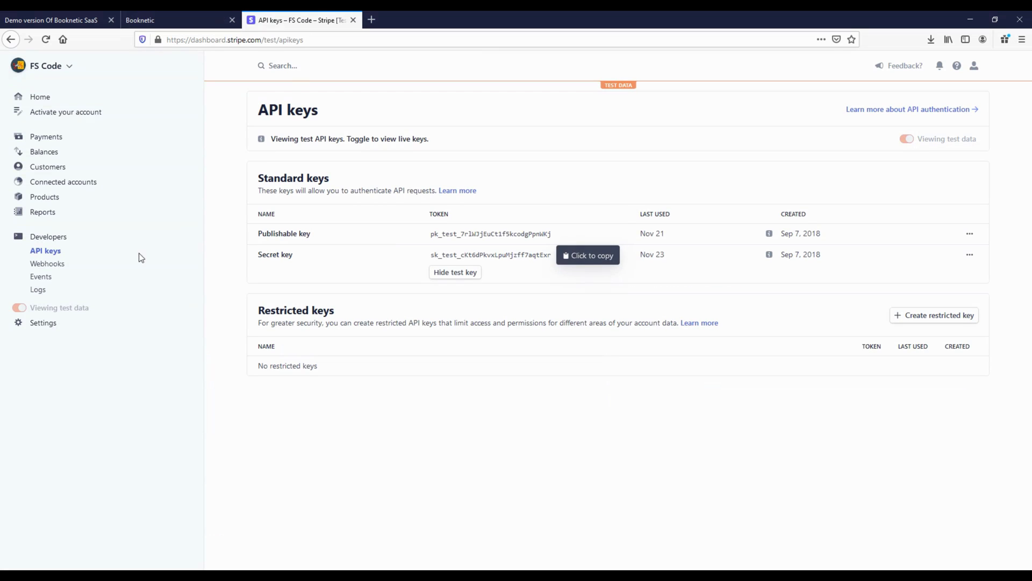
click(58, 265)
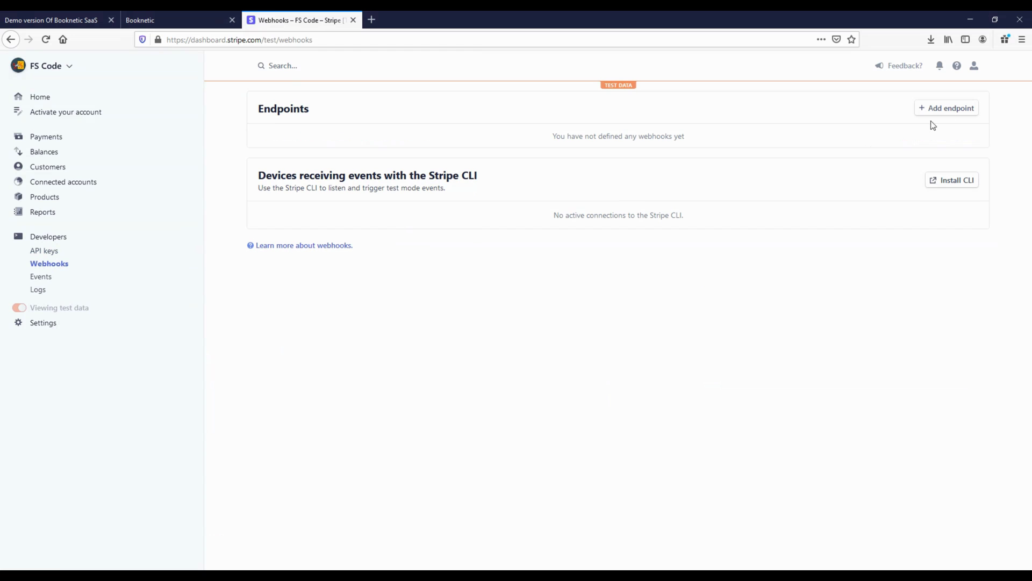
Start a new Stripe webhook endpoint with Booknetic's webhook URI and description 'Booknetic Webhook'
click(950, 109)
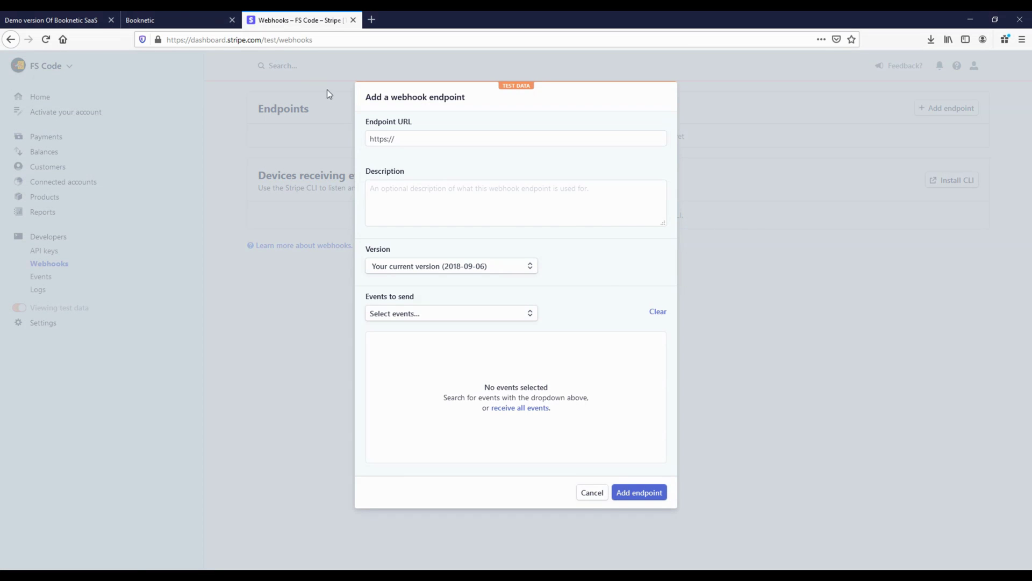
click(174, 16)
drag(616, 231, 920, 231)
key(ctrl+c)
click(298, 20)
click(414, 138)
key(ctrl+v)
click(429, 208)
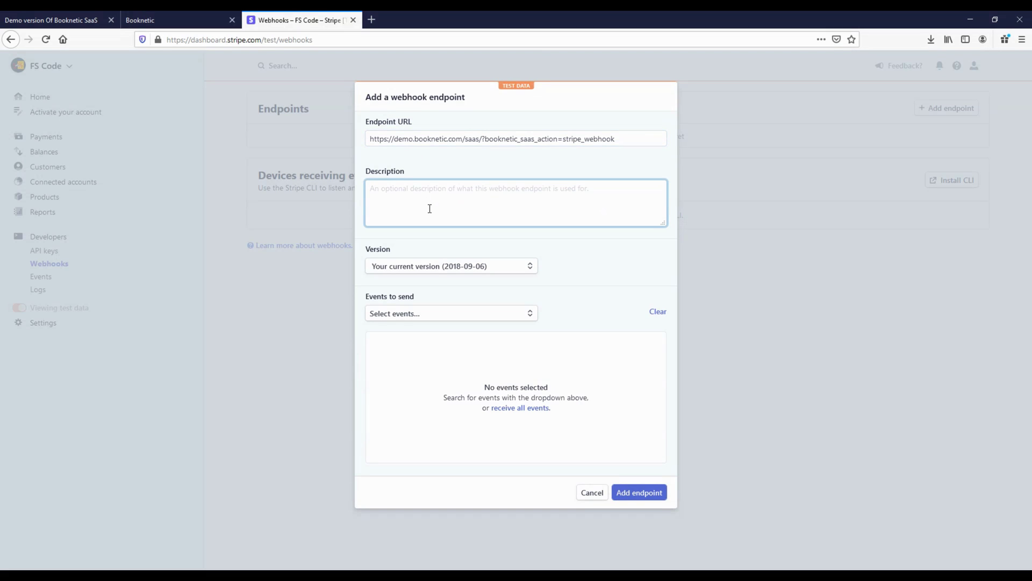
text(Booknetic Webhook)
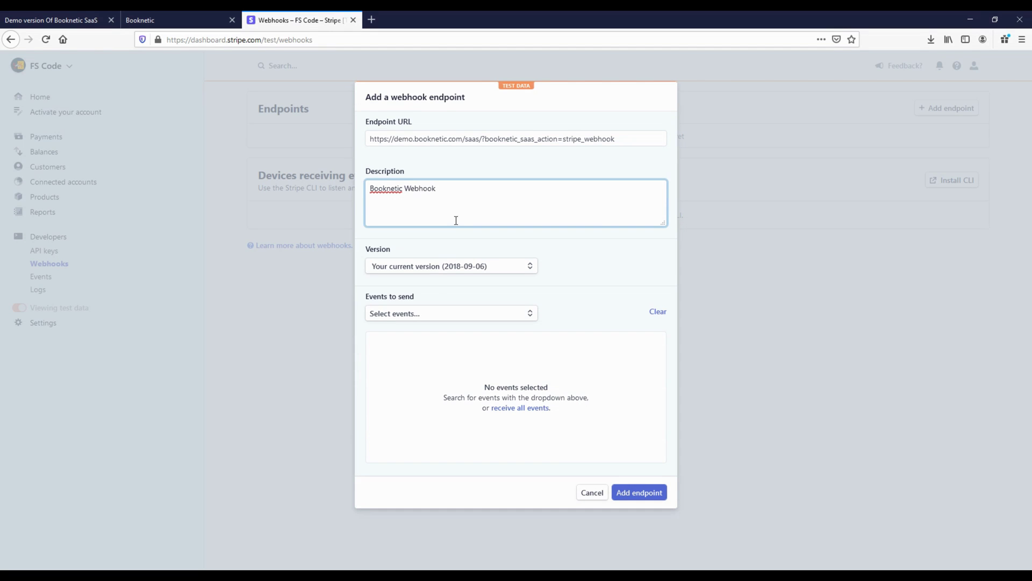
Use the latest API version, select invoice.paid and customer.subscription.deleted events, and add the endpoint
click(445, 267)
click(394, 295)
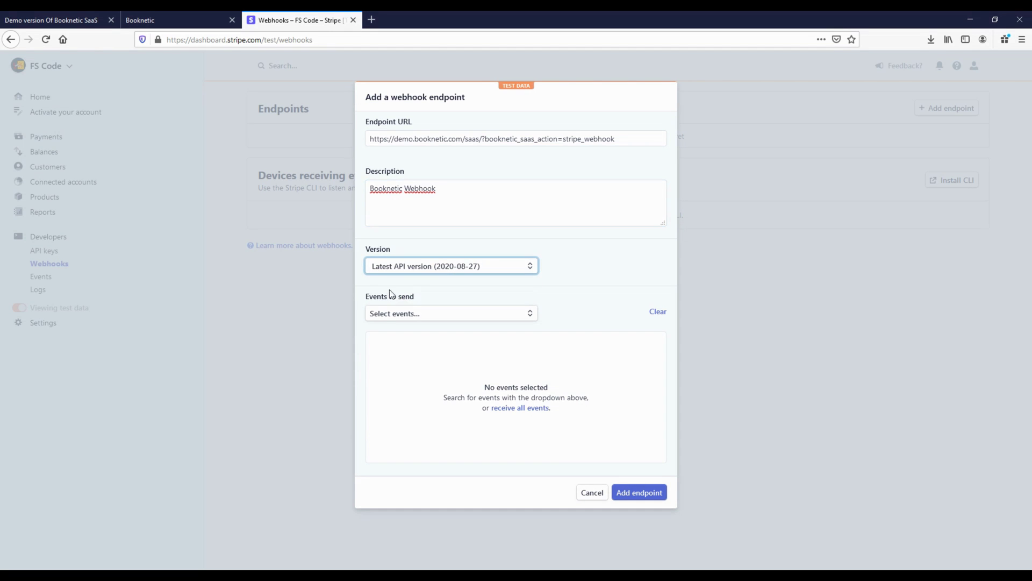
click(404, 314)
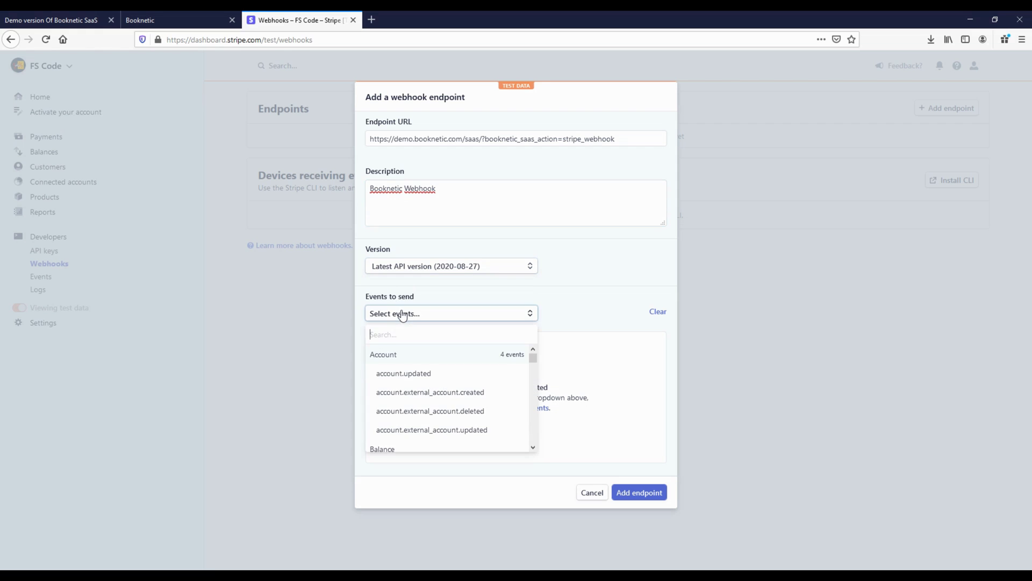
text(invoi)
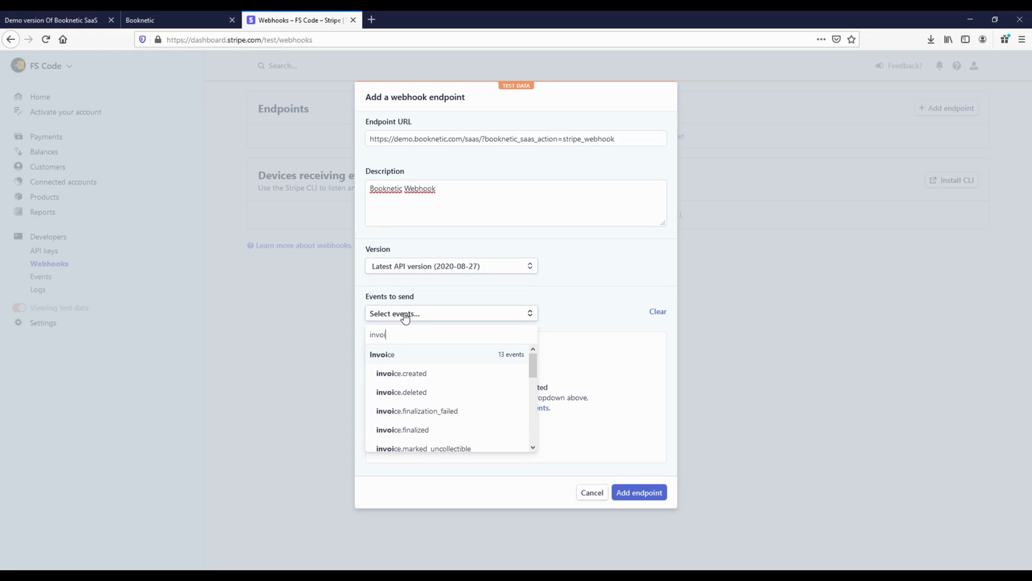
scroll(426, 409, down, 2)
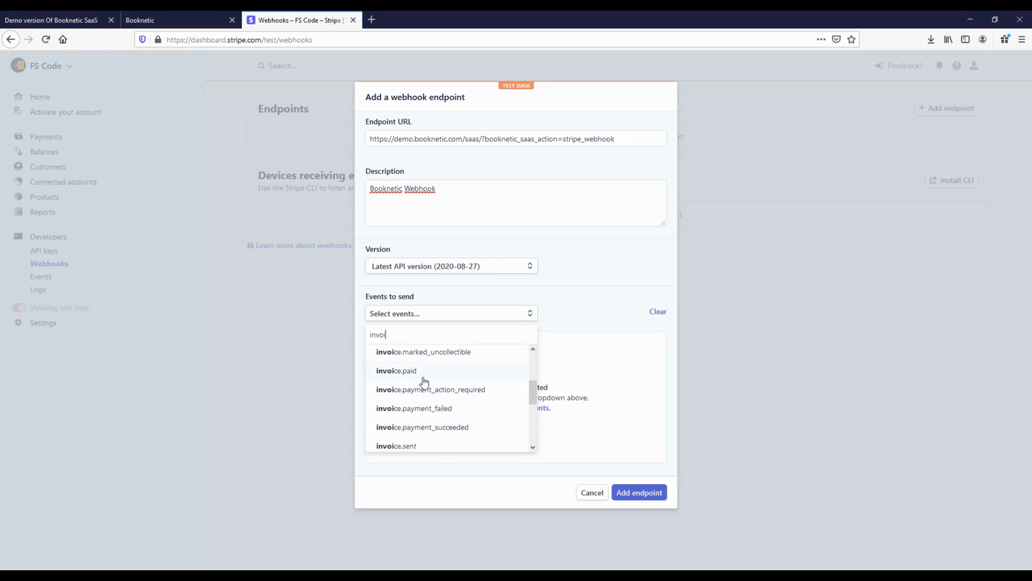
click(421, 370)
click(408, 316)
key(BackSpace)
key(BackSpace)
key(BackSpace)
key(BackSpace)
key(BackSpace)
text(customer.sub)
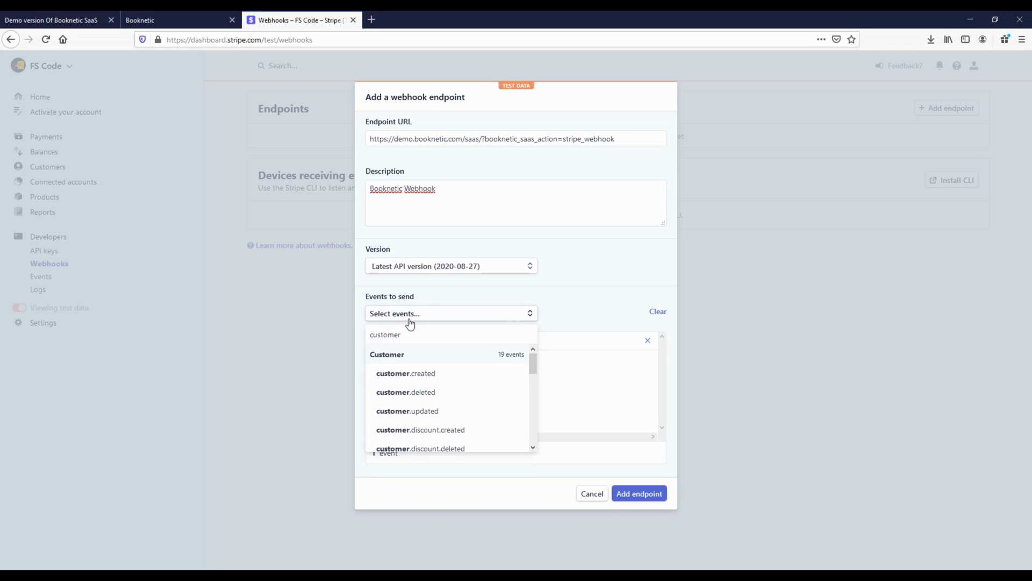
click(437, 393)
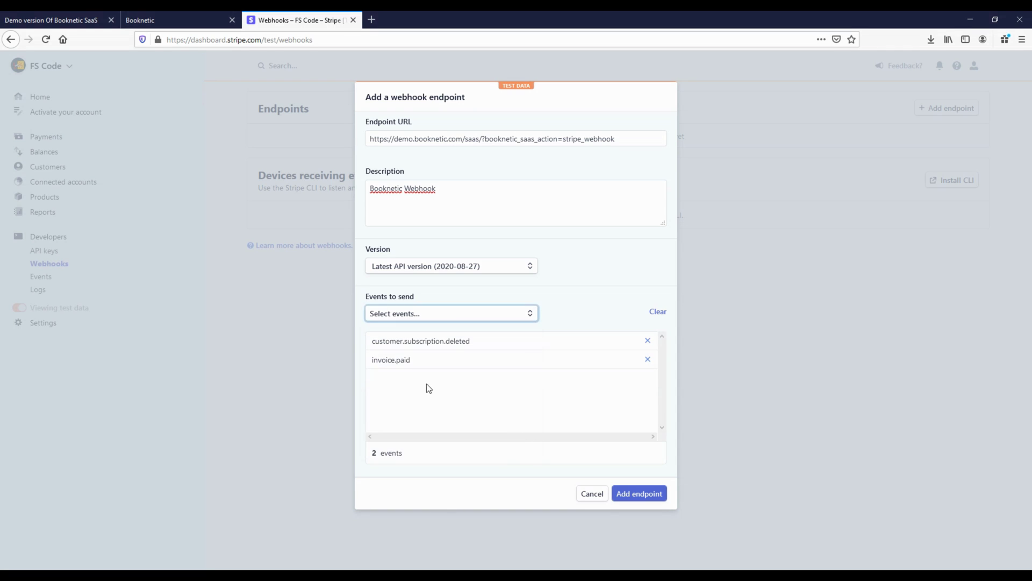
click(637, 494)
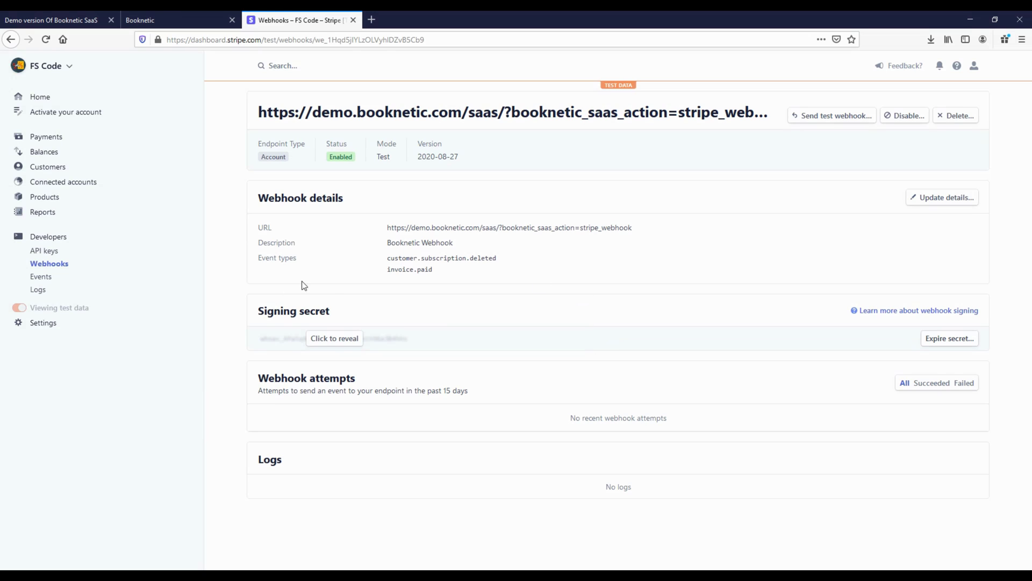
Paste the webhook's signing secret into Booknetic's Webhook Signing secret field, save, and open Email settings
drag(256, 311, 354, 315)
click(336, 338)
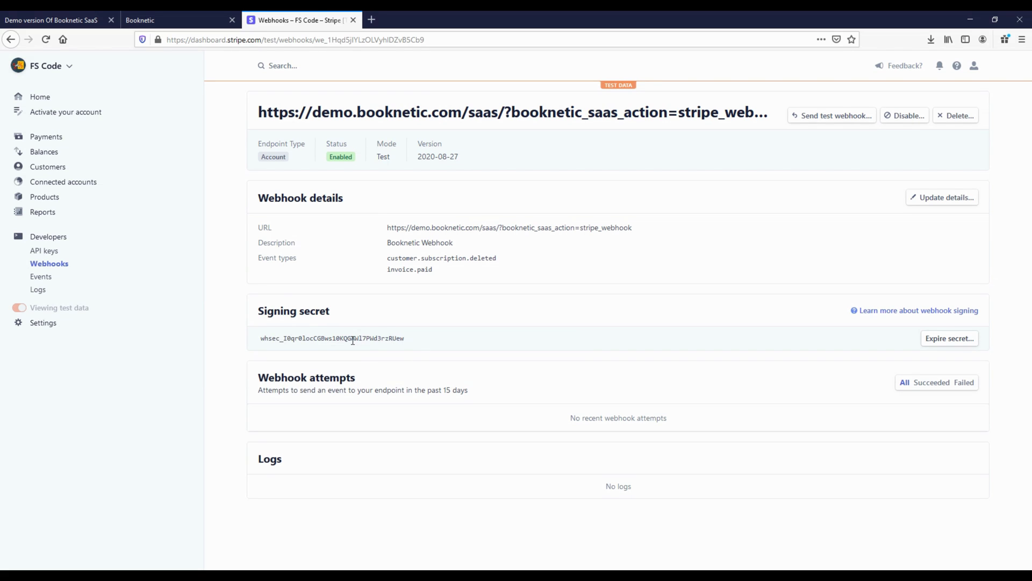
double_click(350, 337)
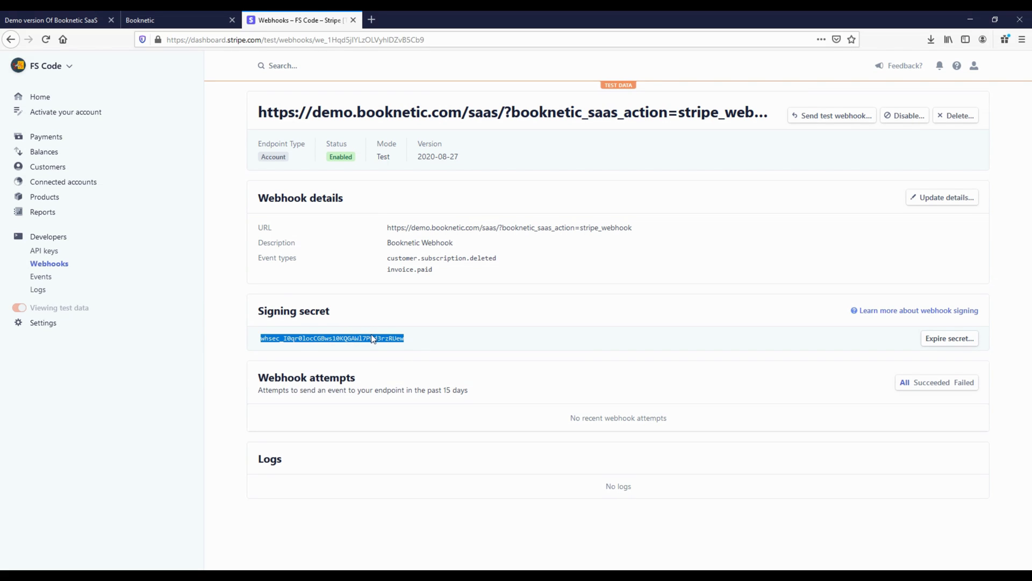
click(191, 15)
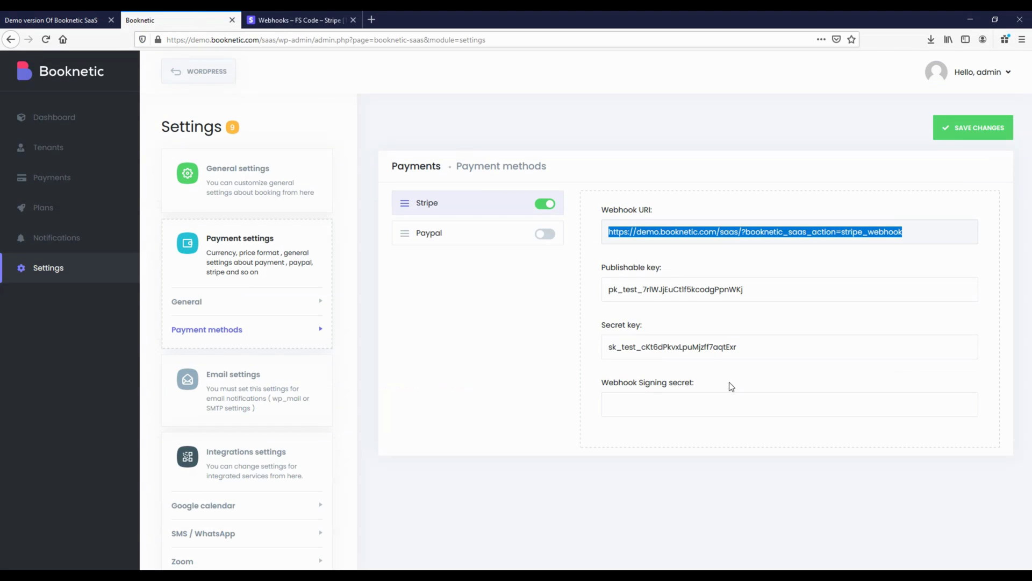
click(721, 406)
key(ctrl+v)
click(969, 138)
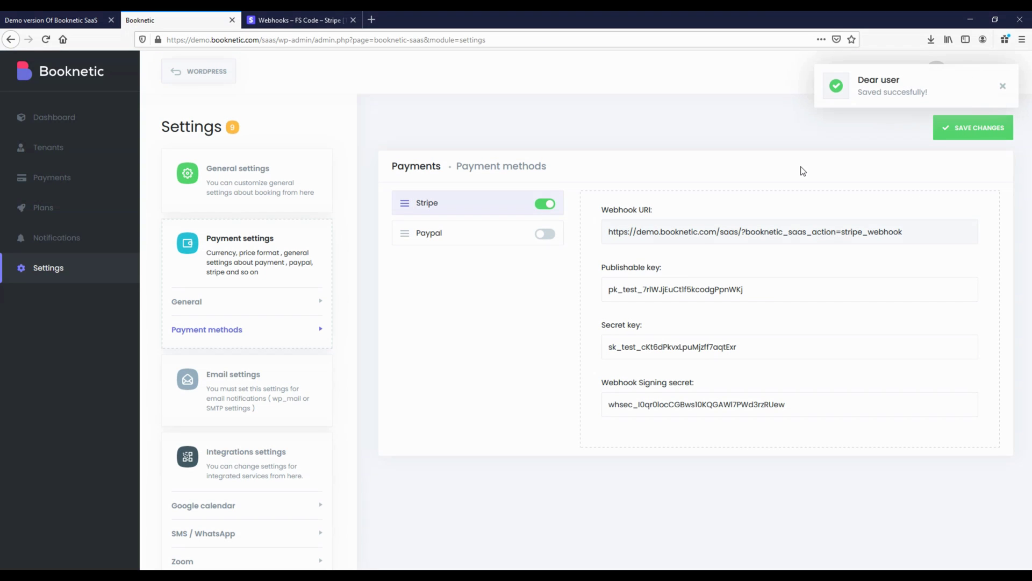
click(1001, 87)
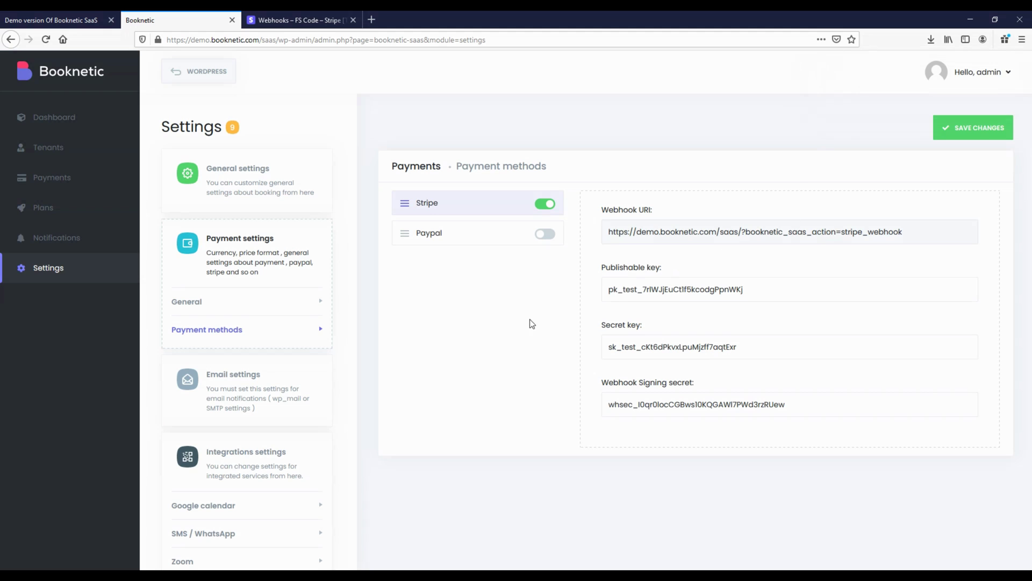
click(266, 388)
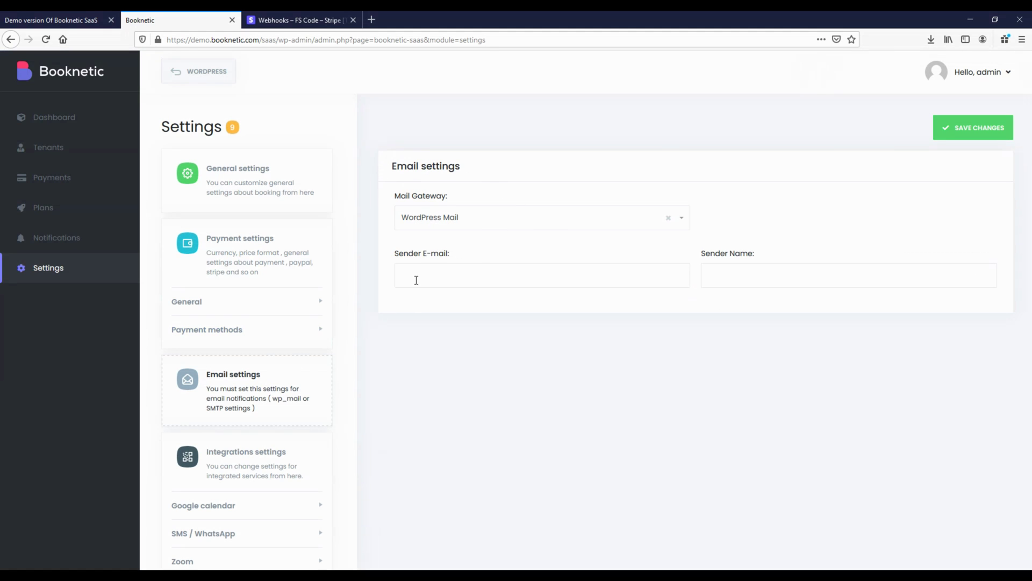
Change the mail gateway from WordPress Mail to SMTP, then open Google calendar settings
click(446, 223)
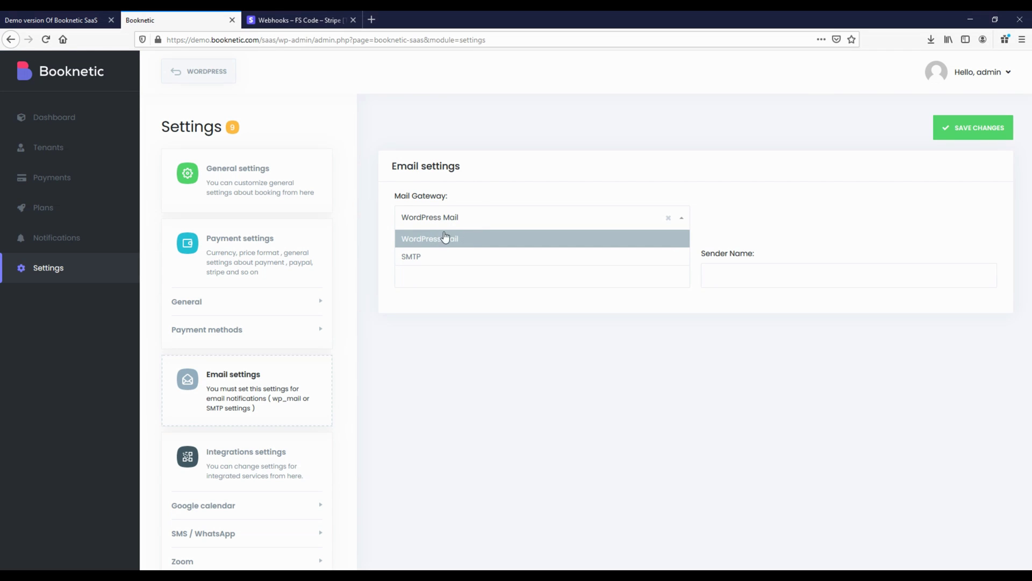
click(475, 203)
click(421, 224)
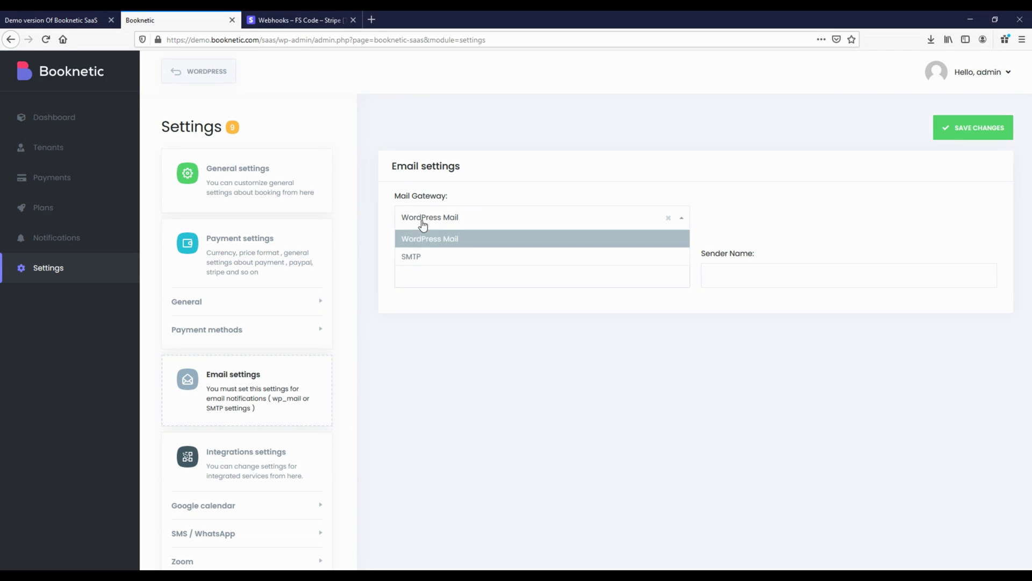
click(425, 259)
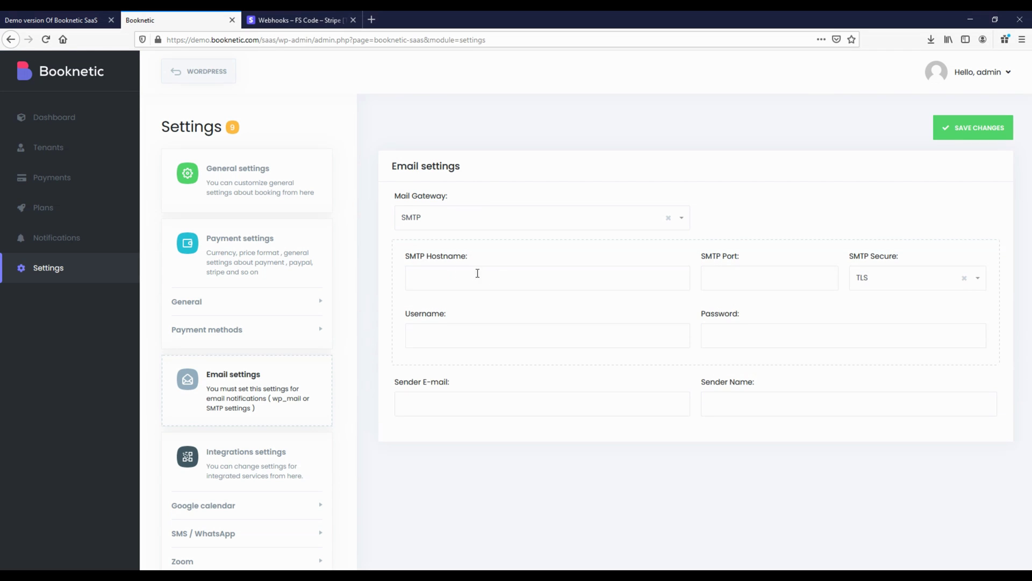
drag(392, 384, 725, 383)
click(724, 383)
scroll(248, 379, down, 2)
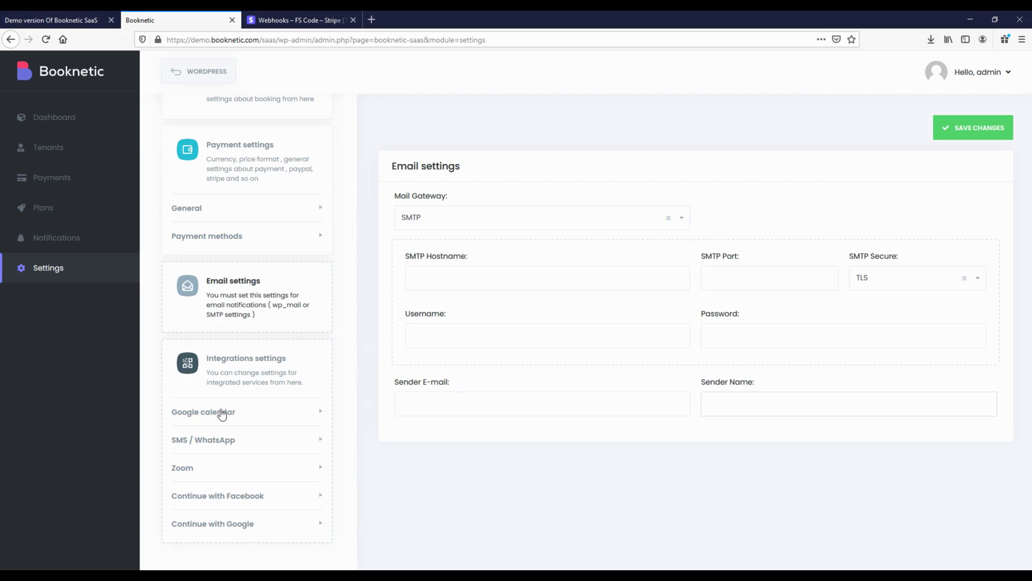
click(214, 418)
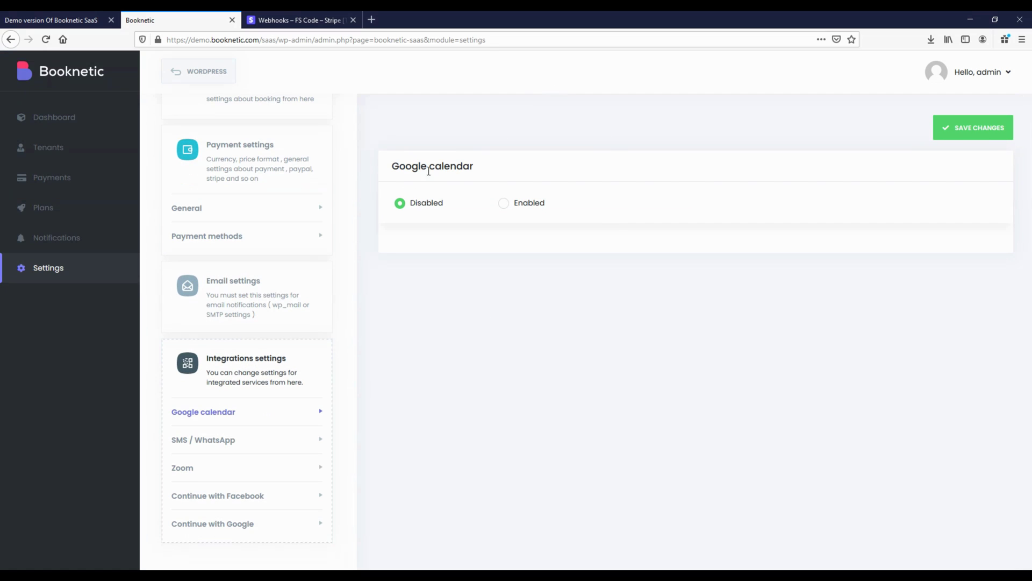
Set Google calendar to Enabled with Live sync for busy slots, then open SMS / WhatsApp
click(506, 207)
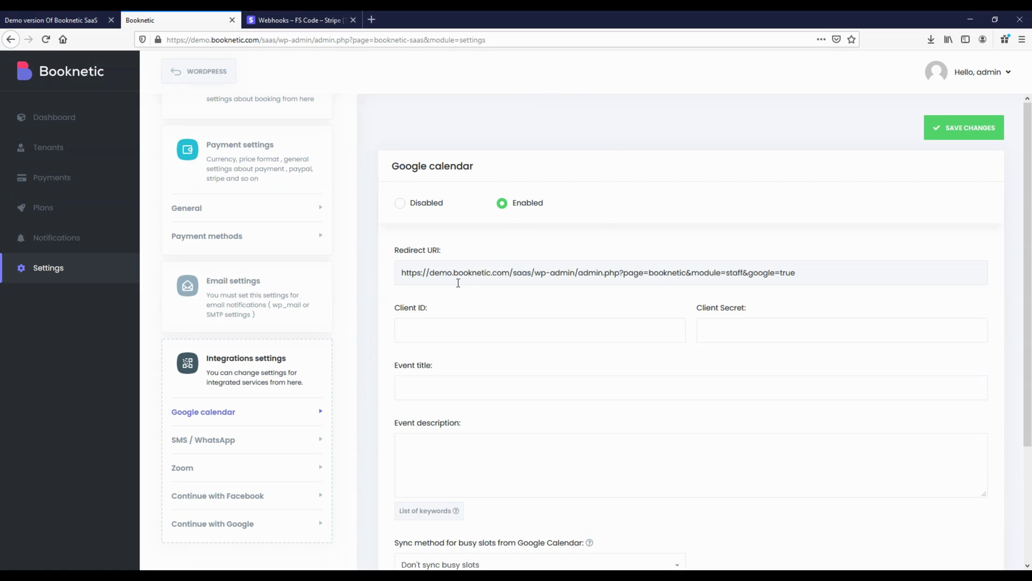
scroll(458, 280, down, 2)
scroll(669, 261, down, 1)
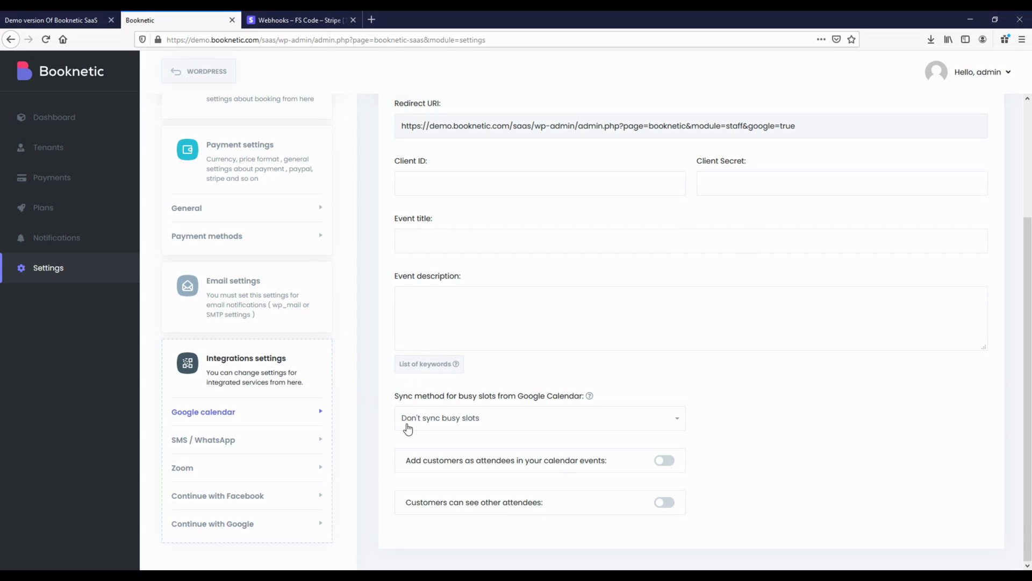
click(452, 423)
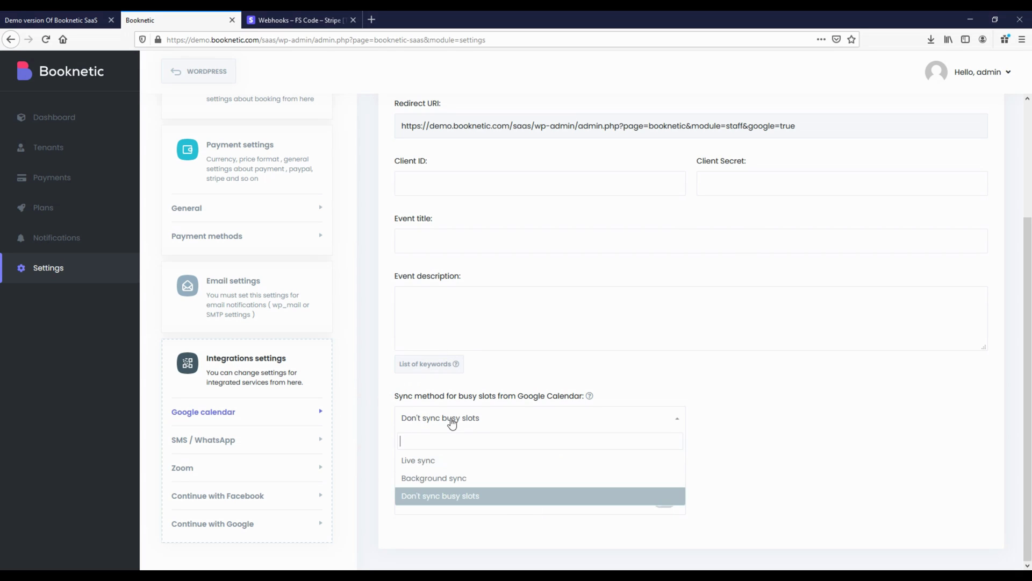
click(431, 461)
drag(392, 407, 430, 447)
click(399, 461)
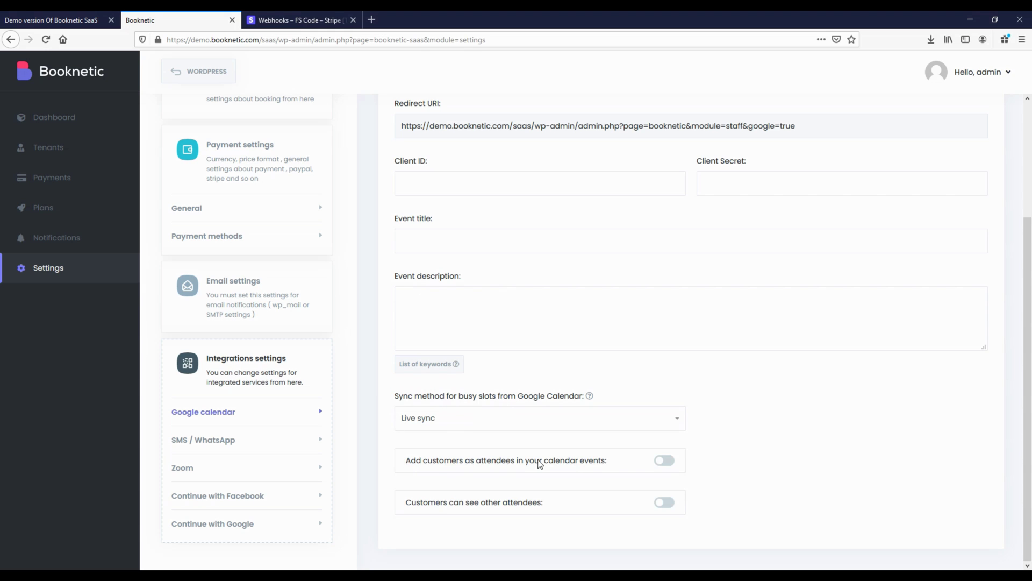
click(205, 445)
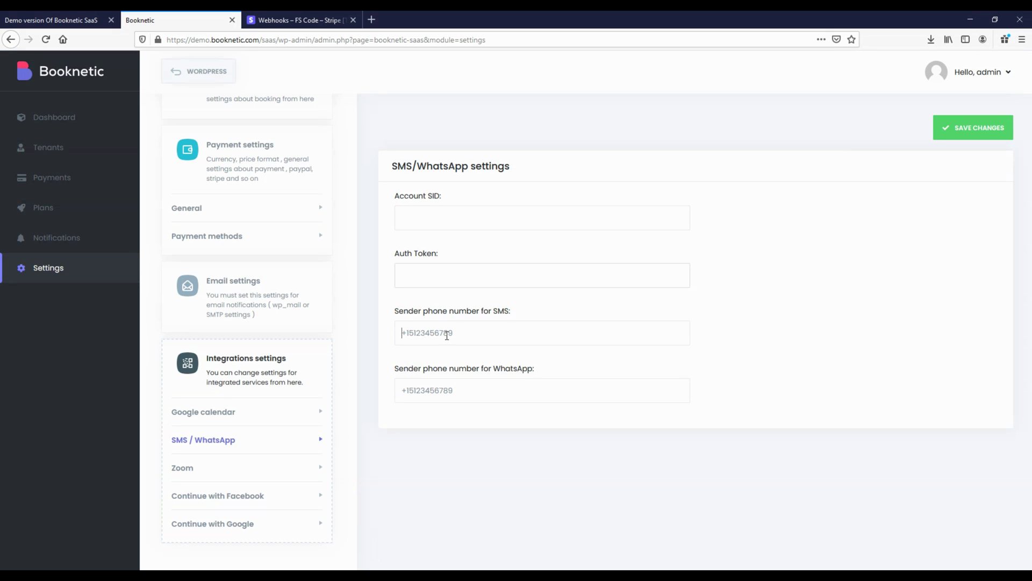
Set Zoom, Continue with Facebook and Continue with Google each to Enabled
click(185, 469)
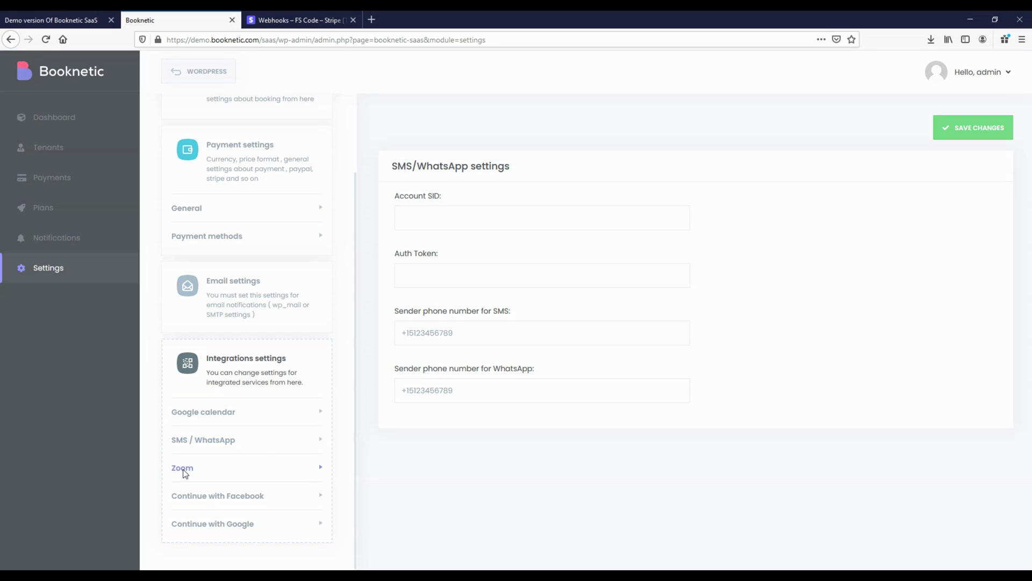
click(519, 209)
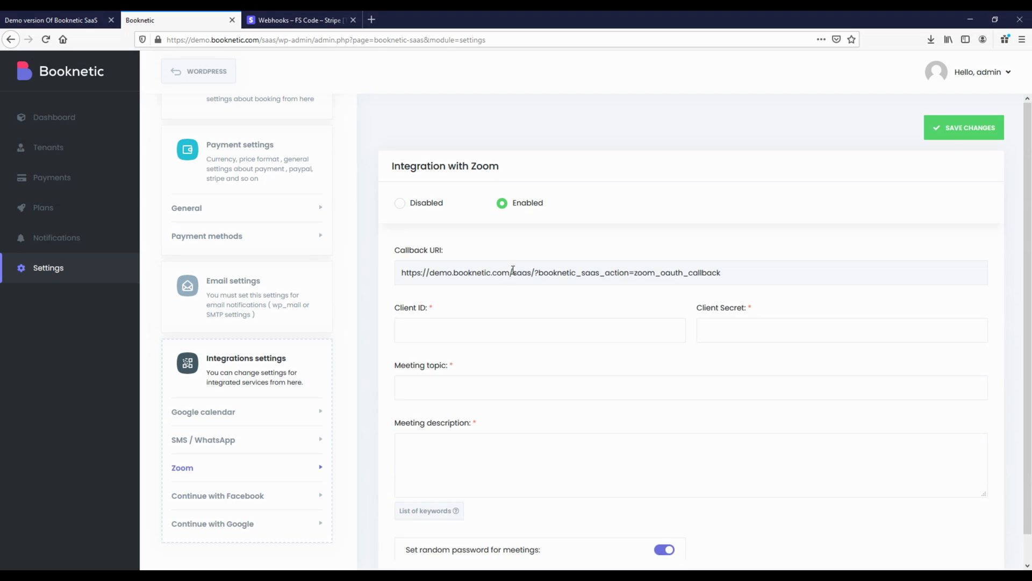
scroll(507, 273, down, 2)
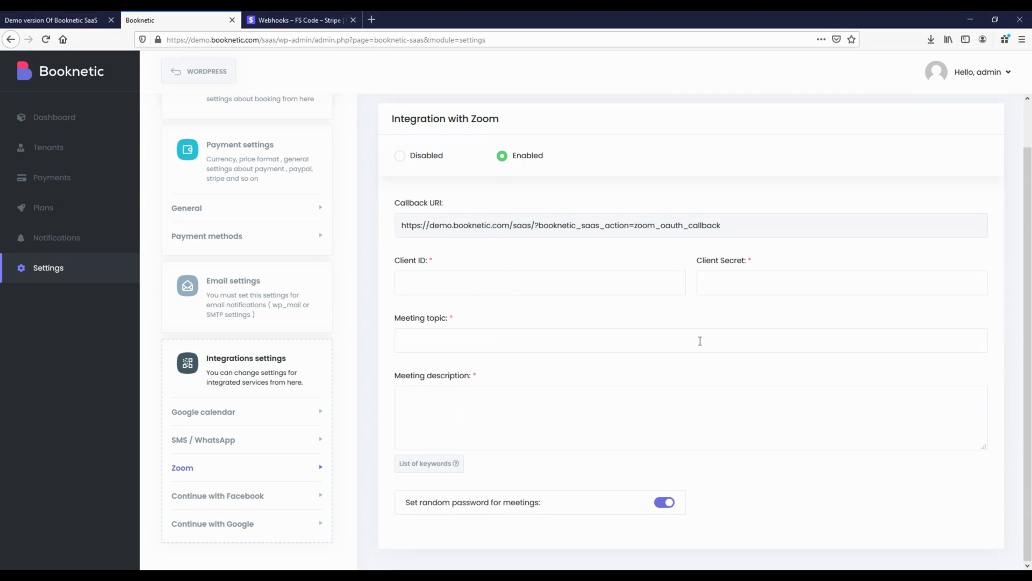
click(255, 502)
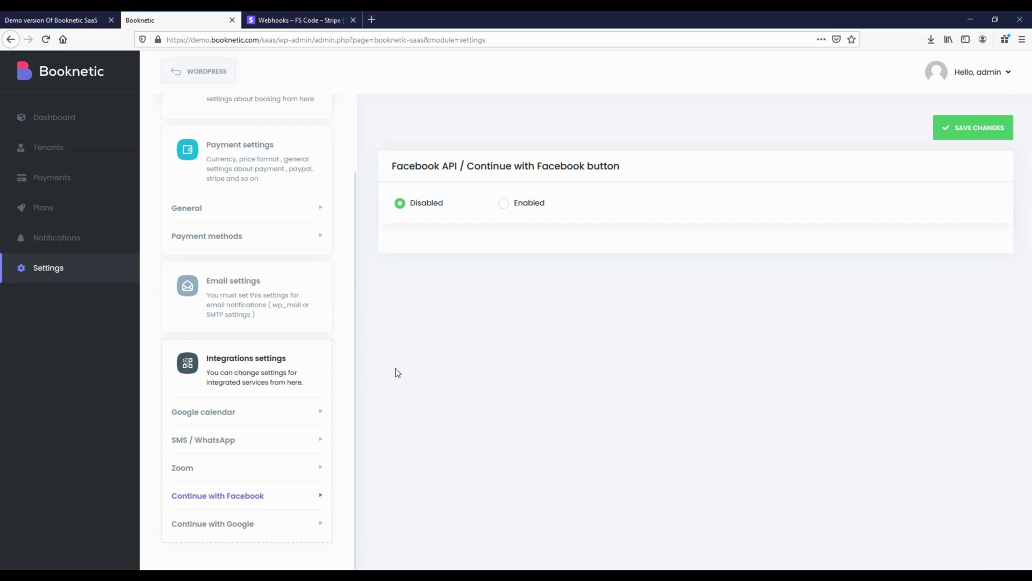
click(521, 202)
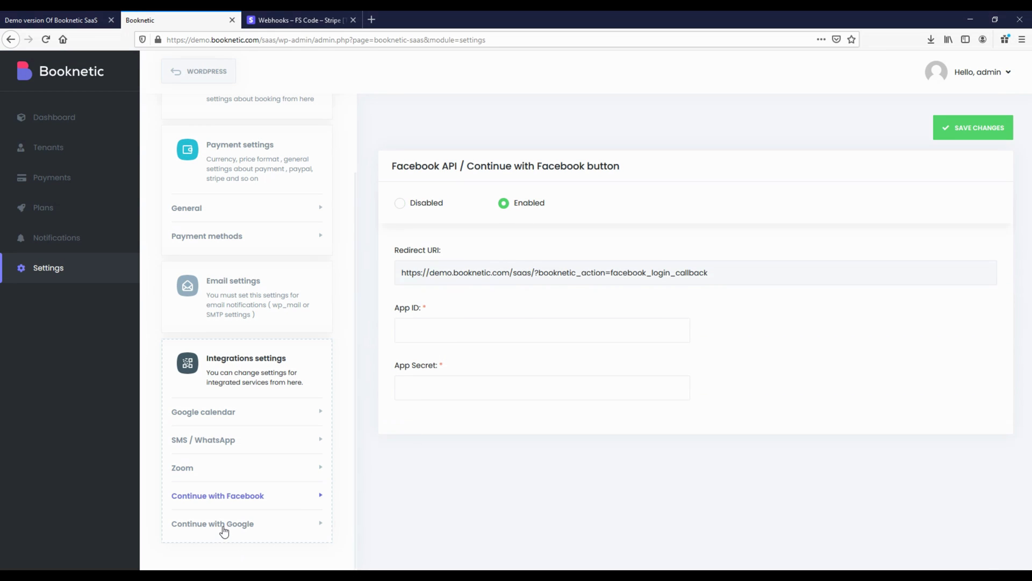
click(224, 531)
click(524, 206)
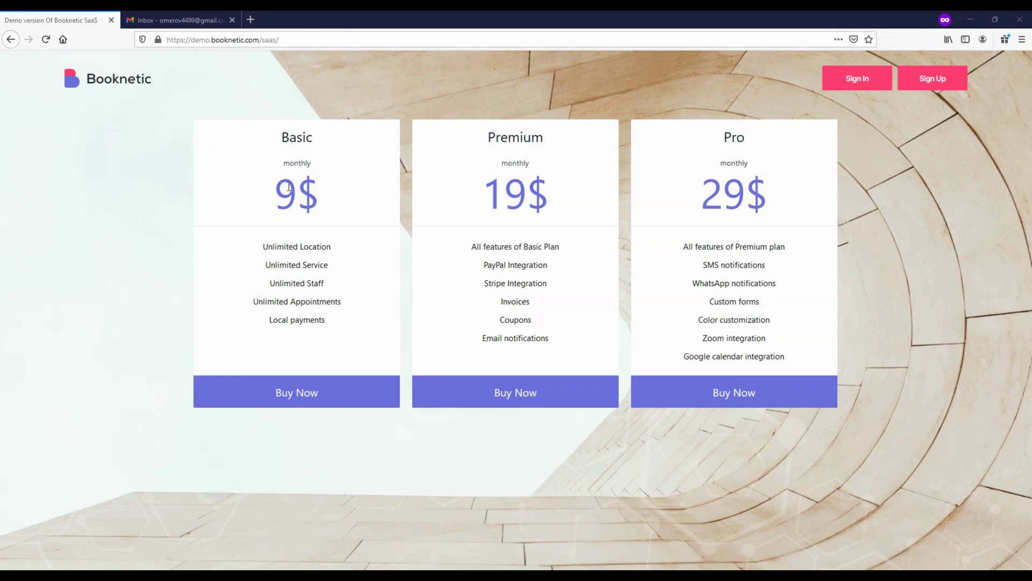
Sign up from the pricing page with the tenant's full name, email and password
click(934, 85)
click(315, 226)
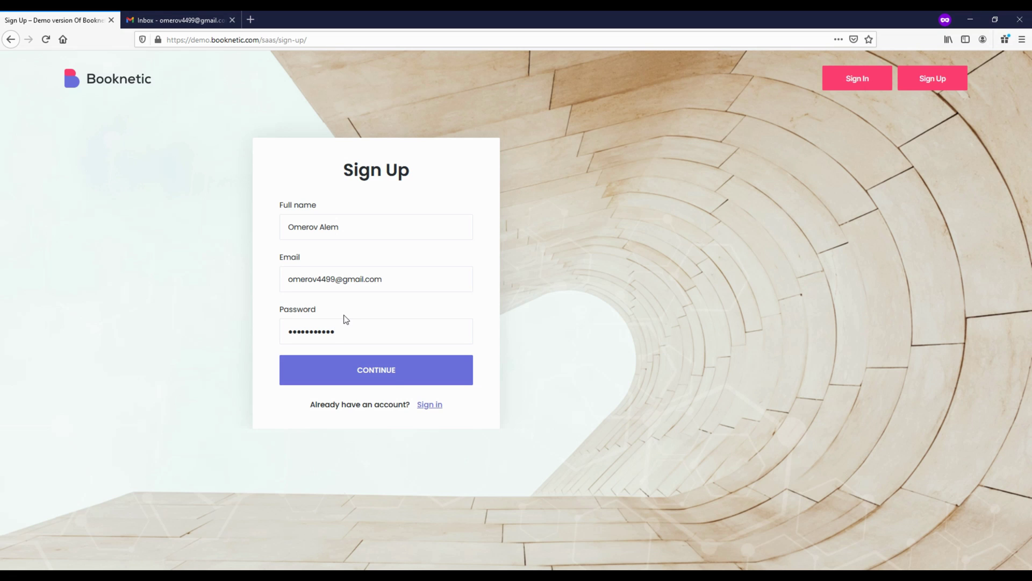
click(371, 376)
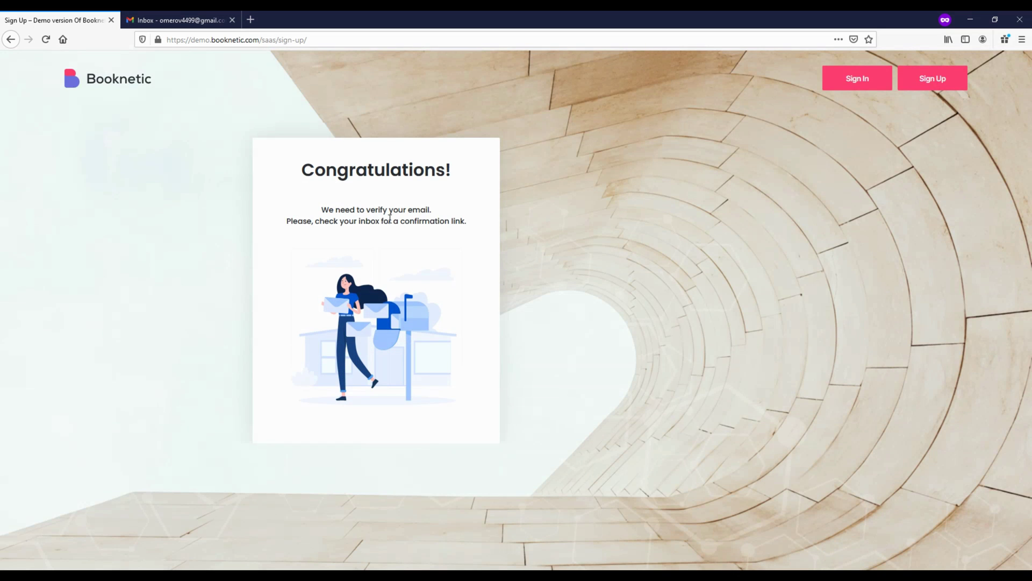
Open the Booknetic 'You have successfully registered' email in Gmail and follow 'Complete Registration!'
click(161, 20)
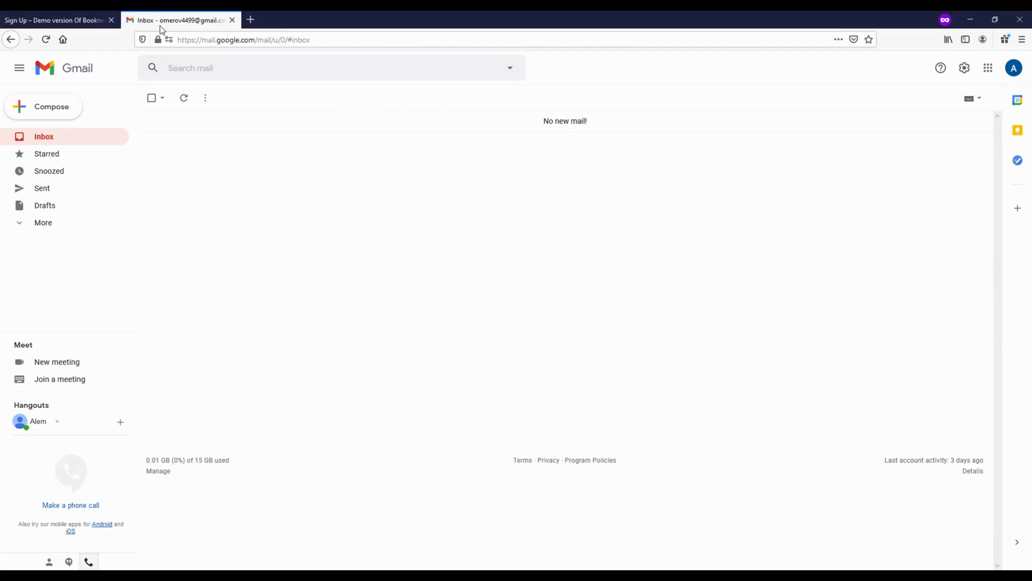
click(69, 136)
click(334, 128)
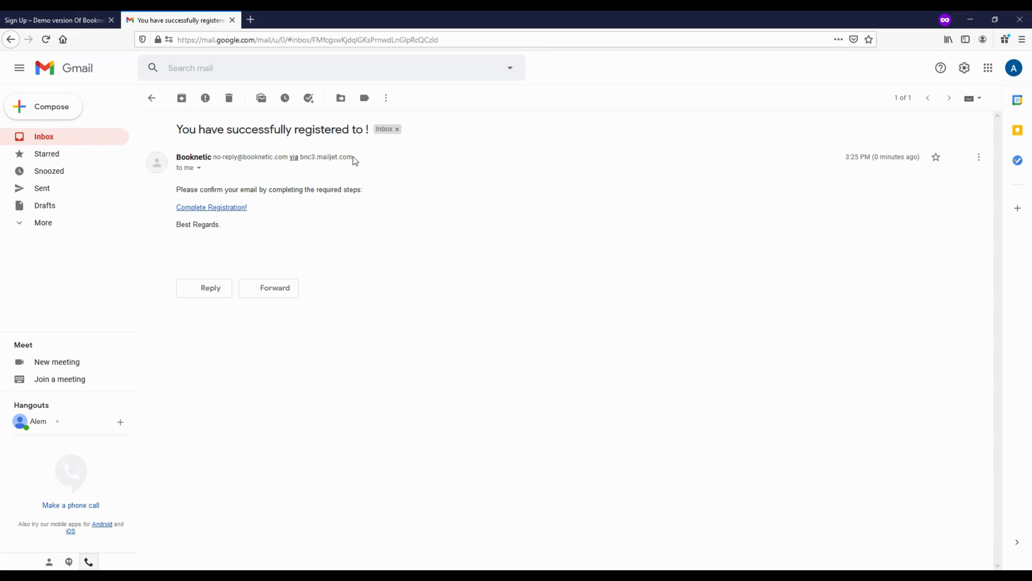
click(221, 209)
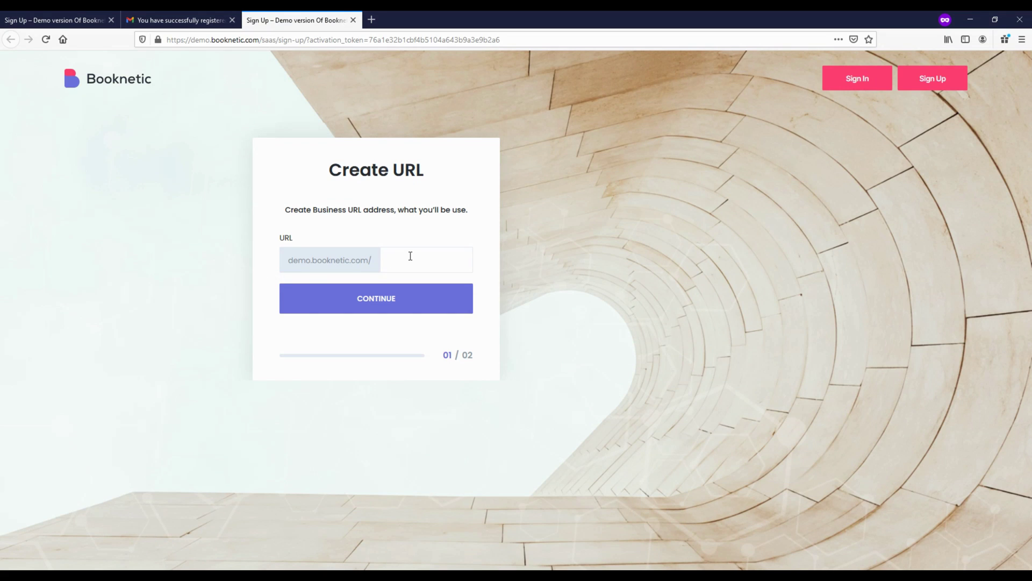
Enter the tenant's company name and street address, complete registration, and go to the dashboard
click(367, 299)
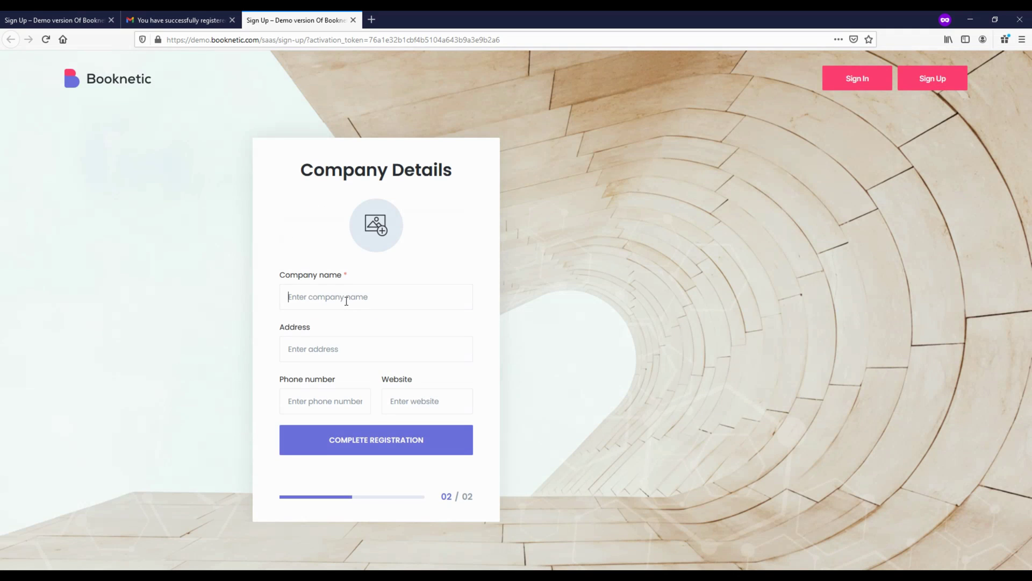
click(346, 301)
text(Omer)
click(352, 343)
text(Omerov's st)
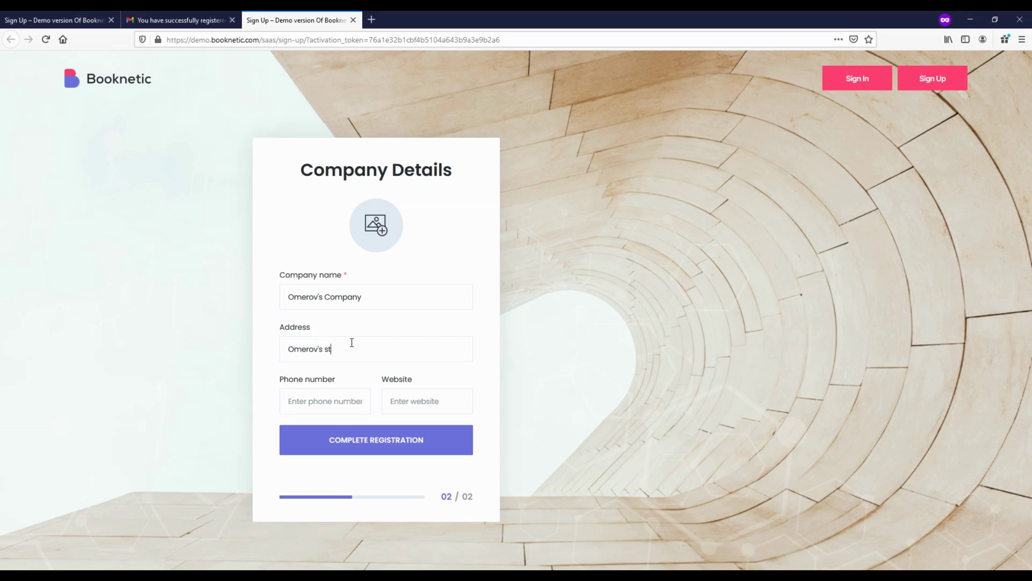
text(reet)
click(390, 450)
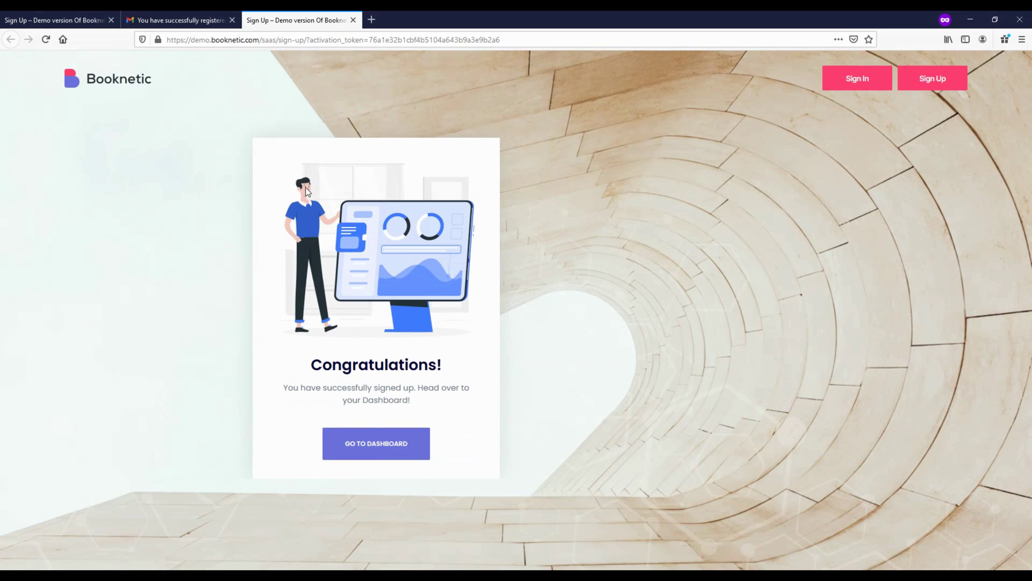
click(386, 449)
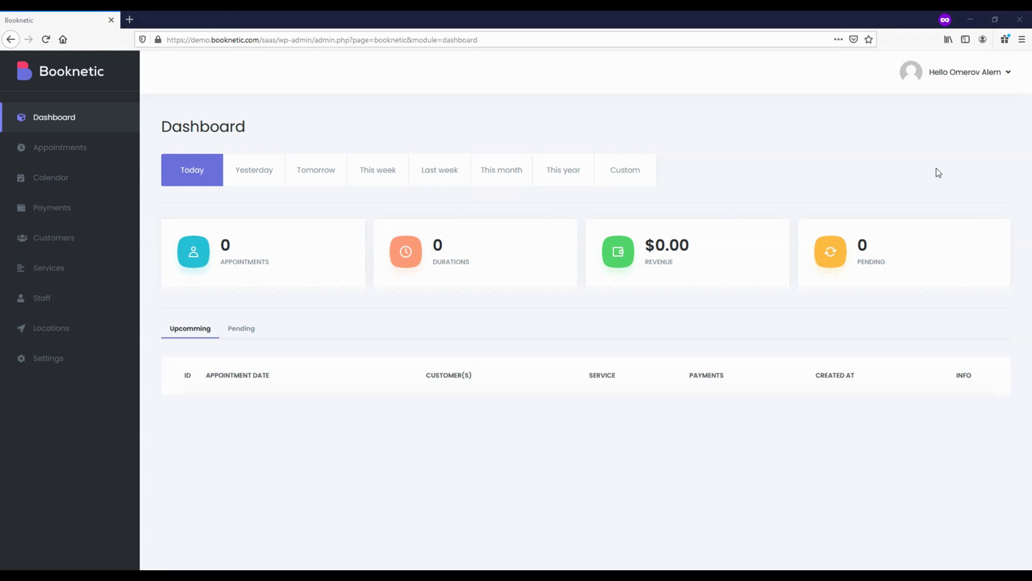
From Share your page, open the tenant's booking page URL in a new tab, then close it
click(984, 78)
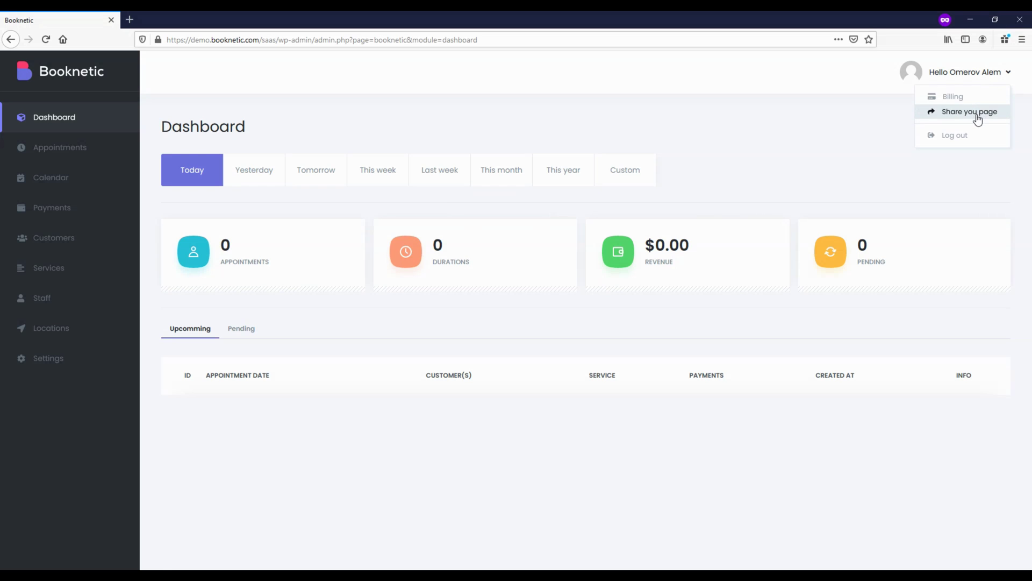
click(977, 114)
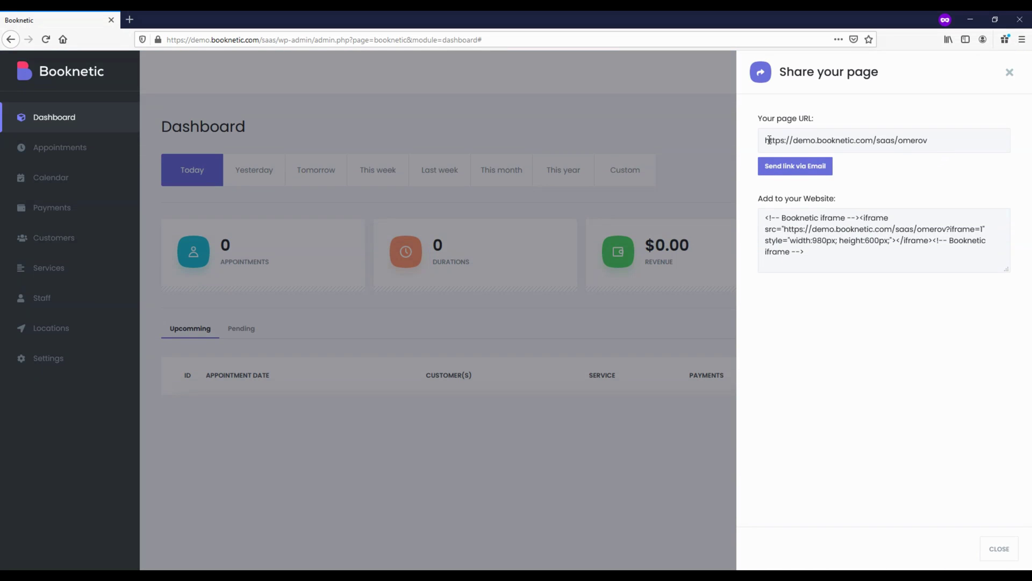
click(769, 141)
right_click(775, 142)
click(824, 161)
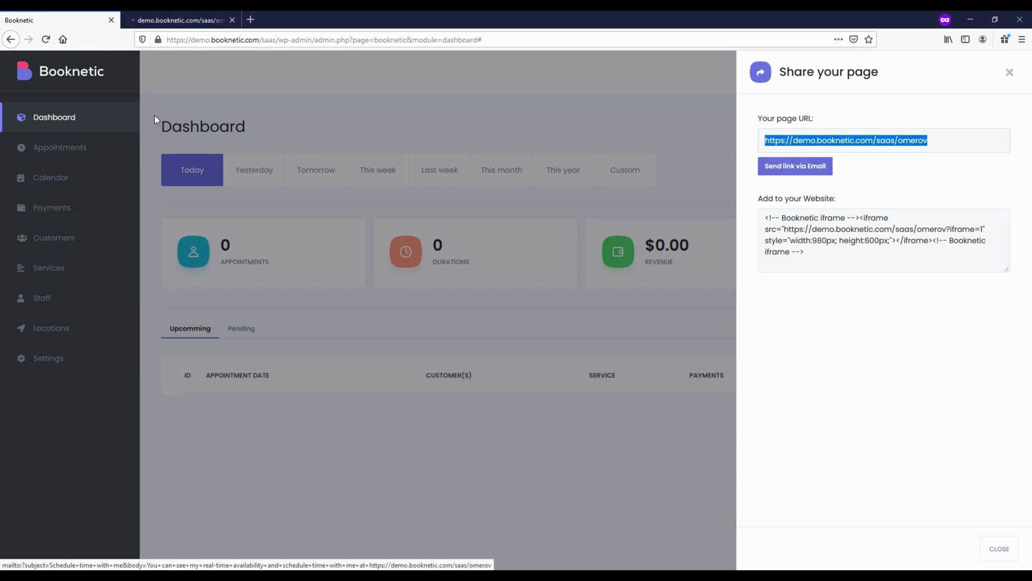
click(177, 20)
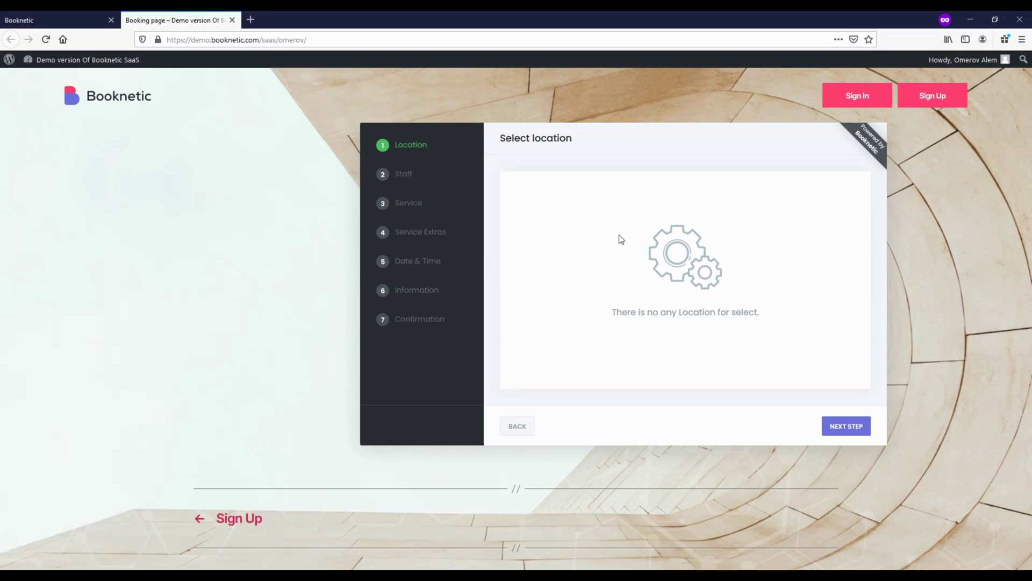
click(232, 20)
Look over the website embed code, close the sharing panel, and go to Billing
click(828, 240)
drag(762, 214, 816, 263)
click(845, 296)
click(999, 547)
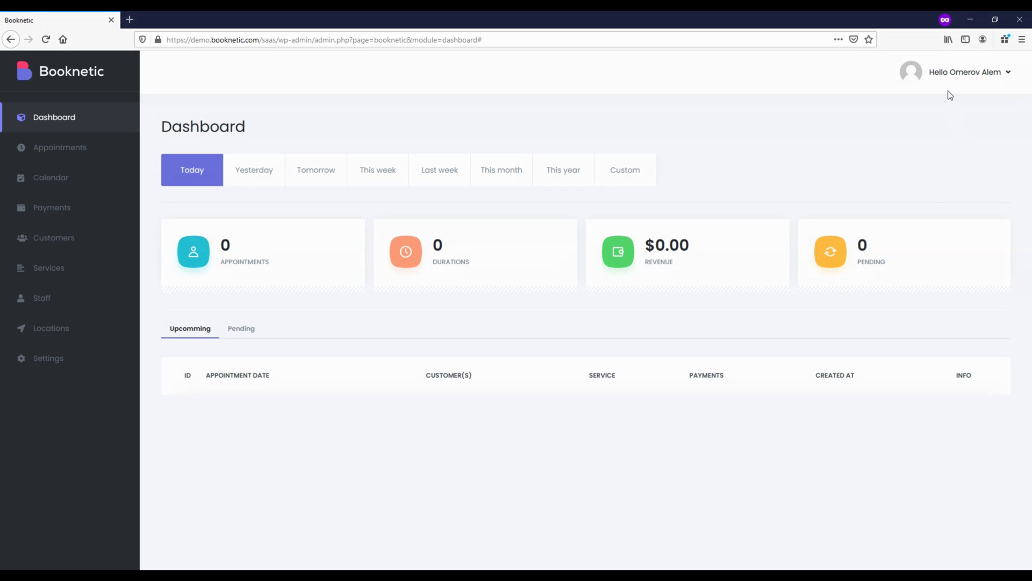
click(950, 75)
click(953, 98)
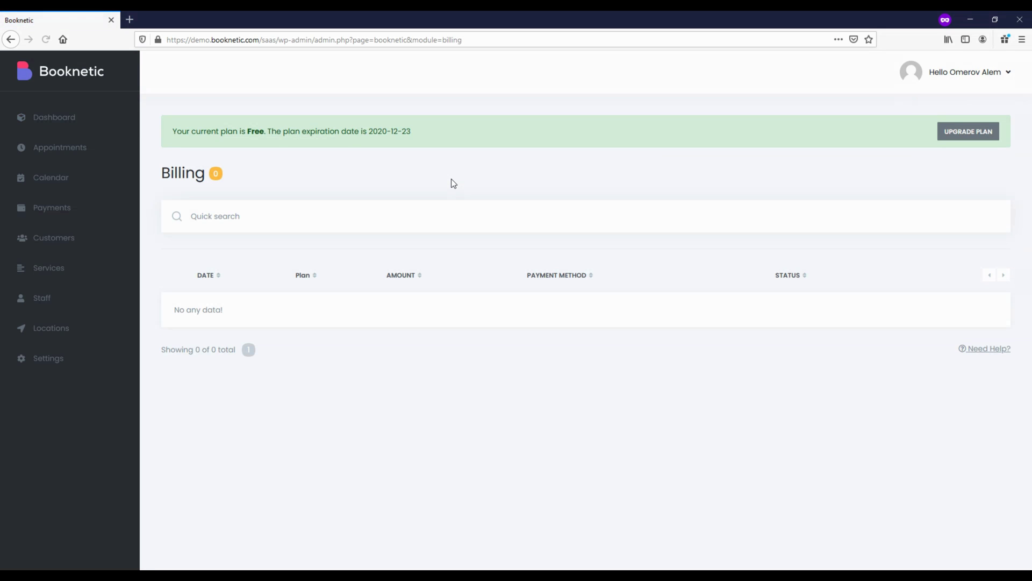
Upgrade from the Free plan to Pro ($29 per month), paying by credit card
drag(248, 132, 266, 132)
click(968, 132)
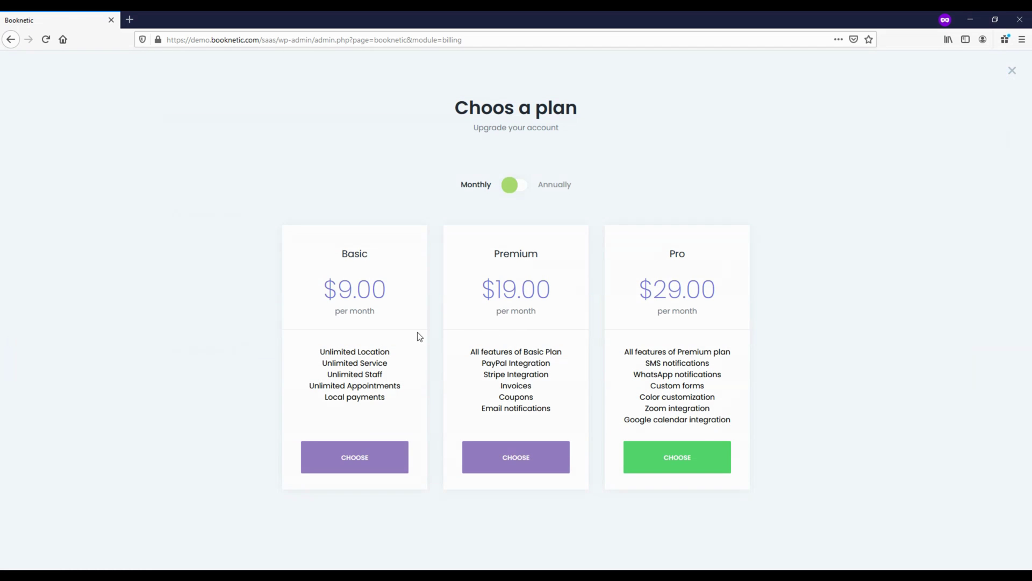
click(690, 465)
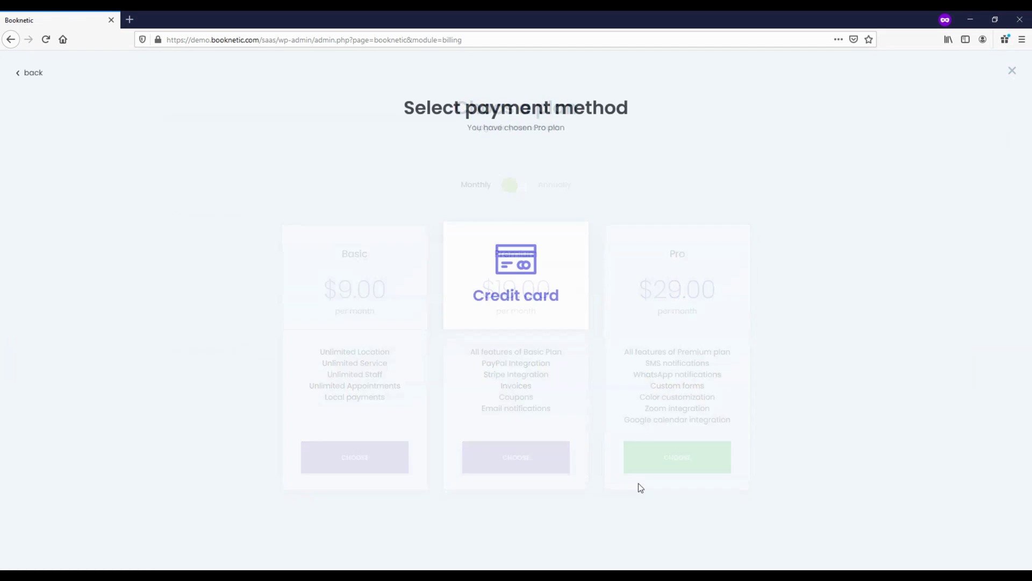
click(548, 273)
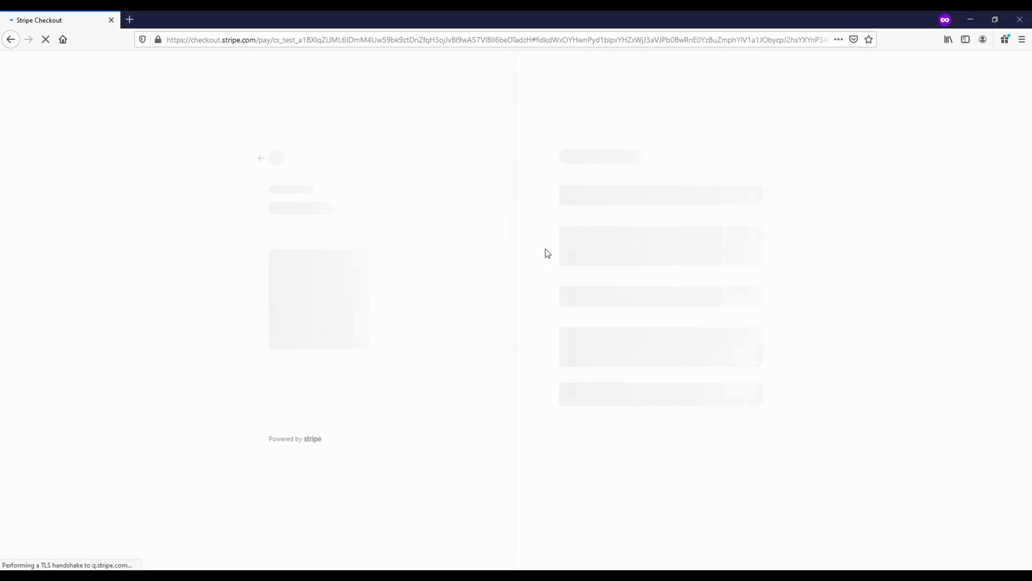
Enter the test card number, expiry, CVC and cardholder name, then subscribe for $29.00
click(588, 248)
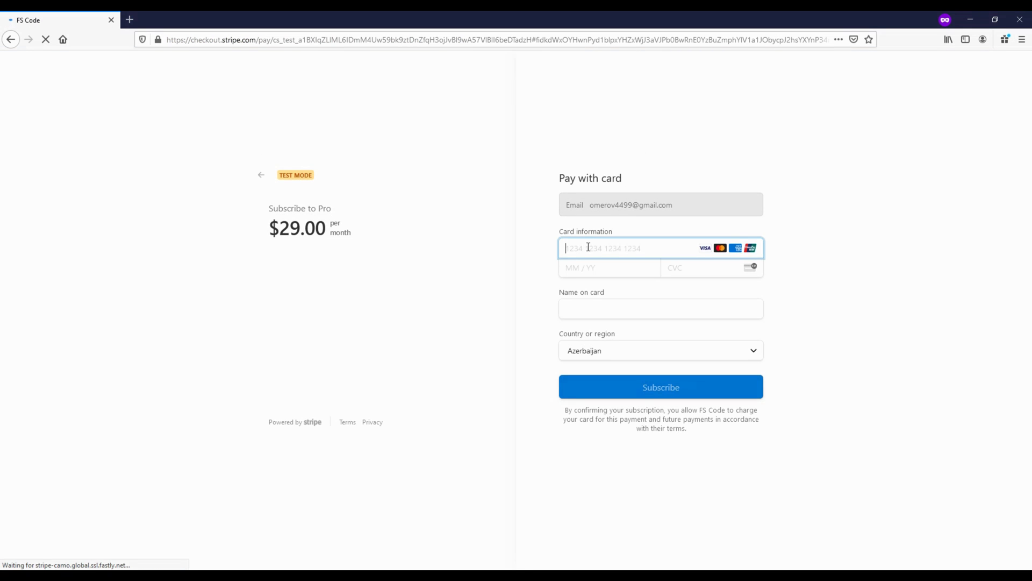
text(42424242424242421122123)
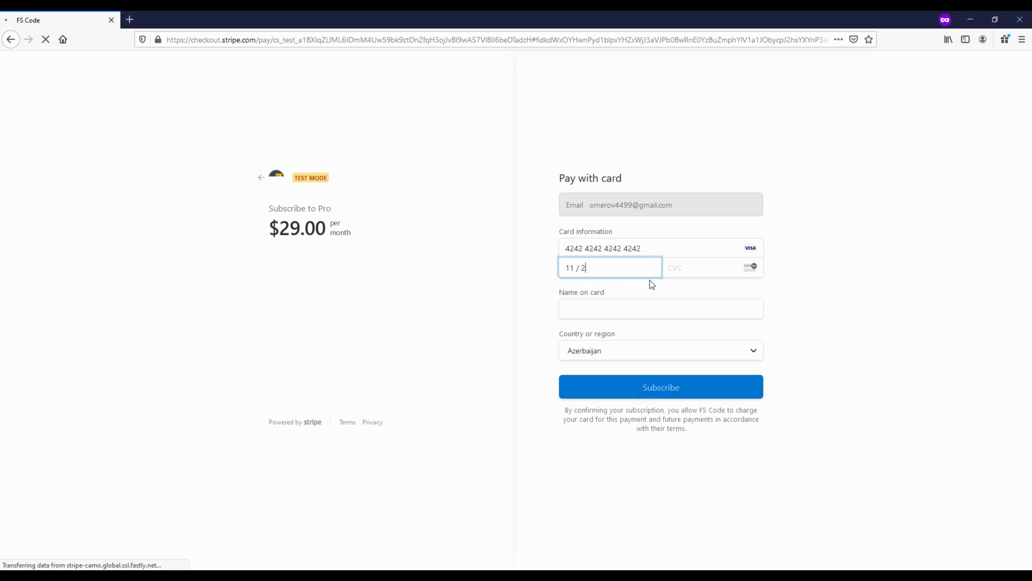
click(652, 303)
text(Omerov)
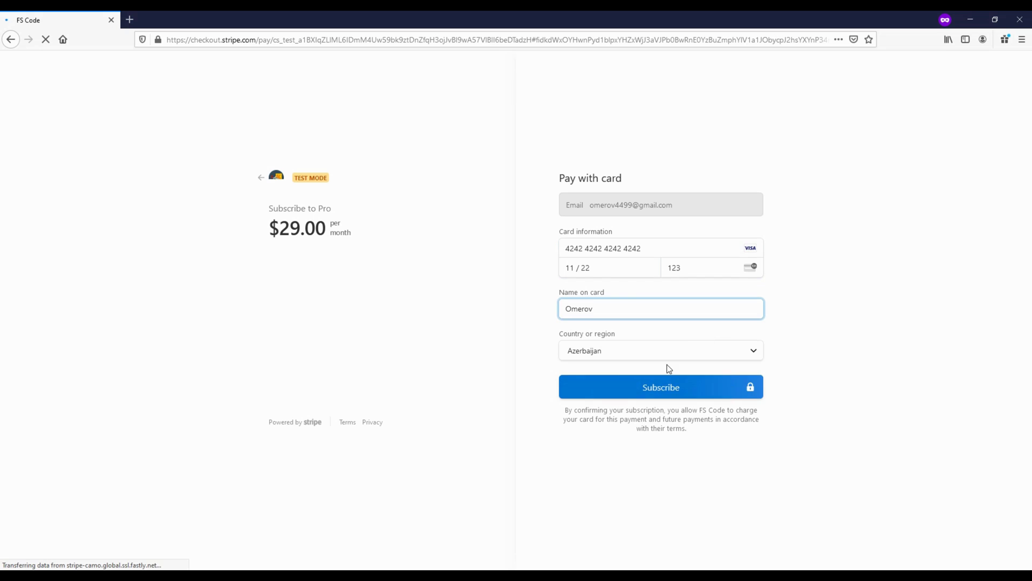
click(666, 390)
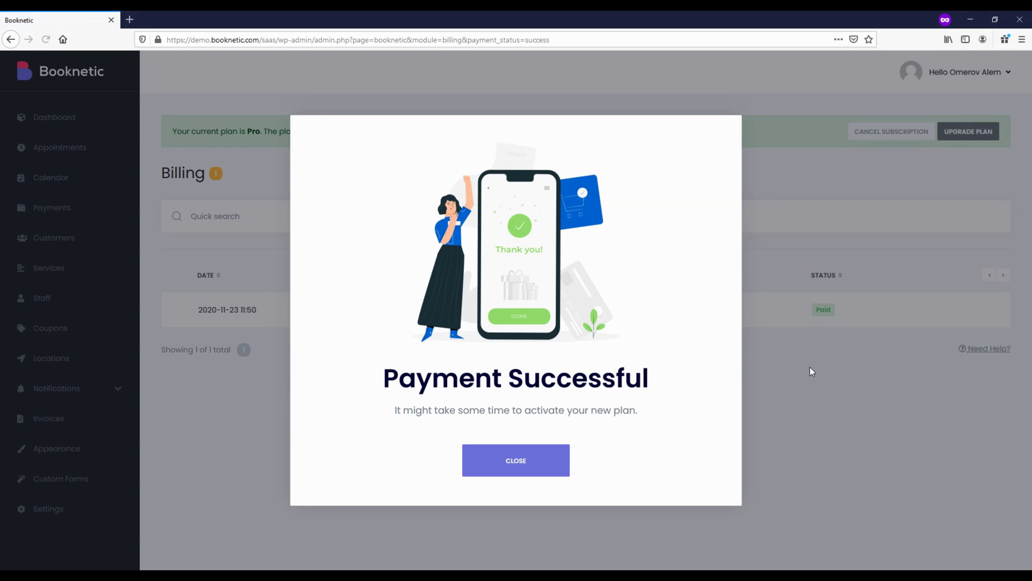
Dismiss the Payment Successful dialog, check the paid Pro record, and go to Services
click(518, 463)
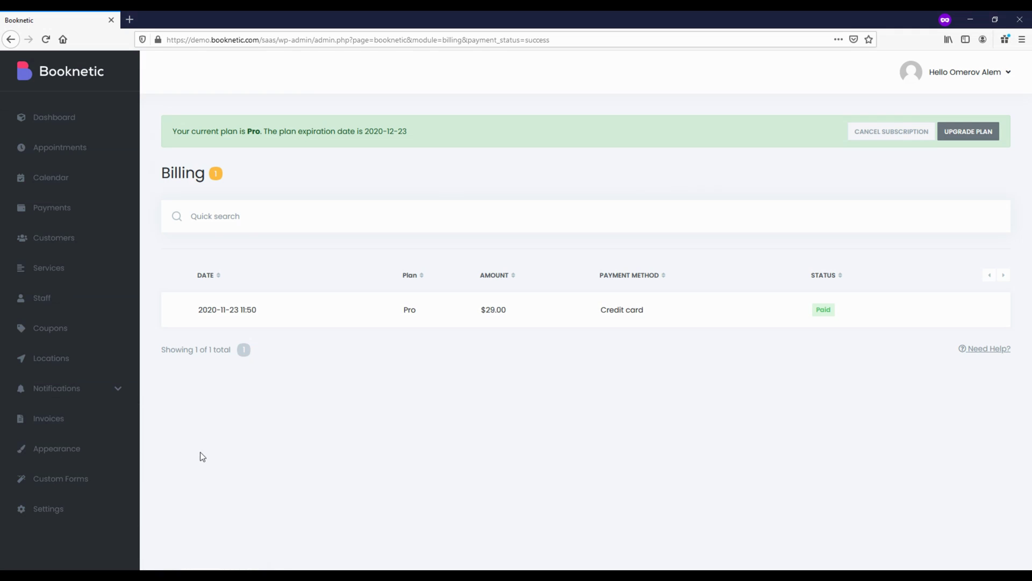
click(72, 291)
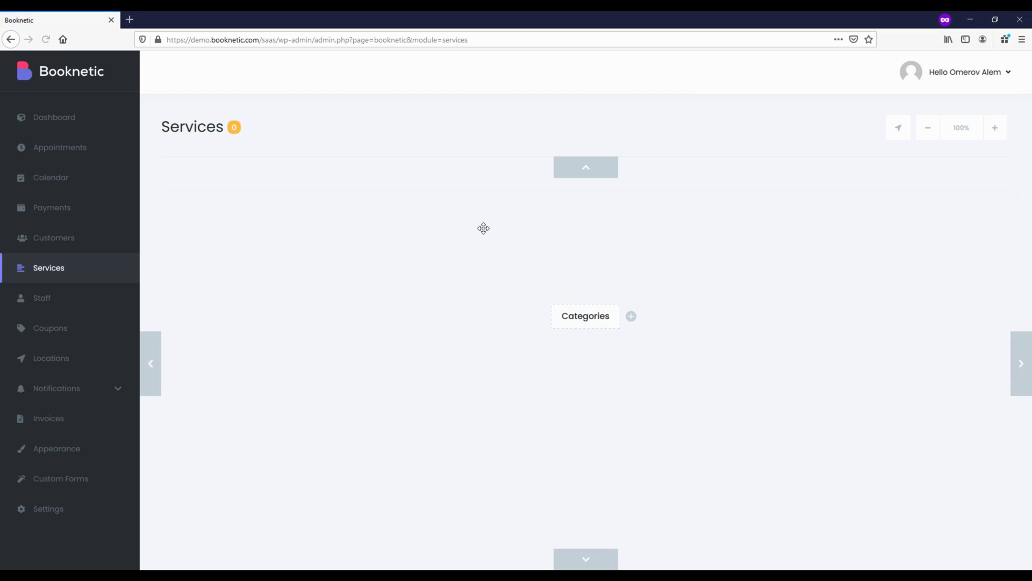
Add a service category named 'Services'
click(631, 317)
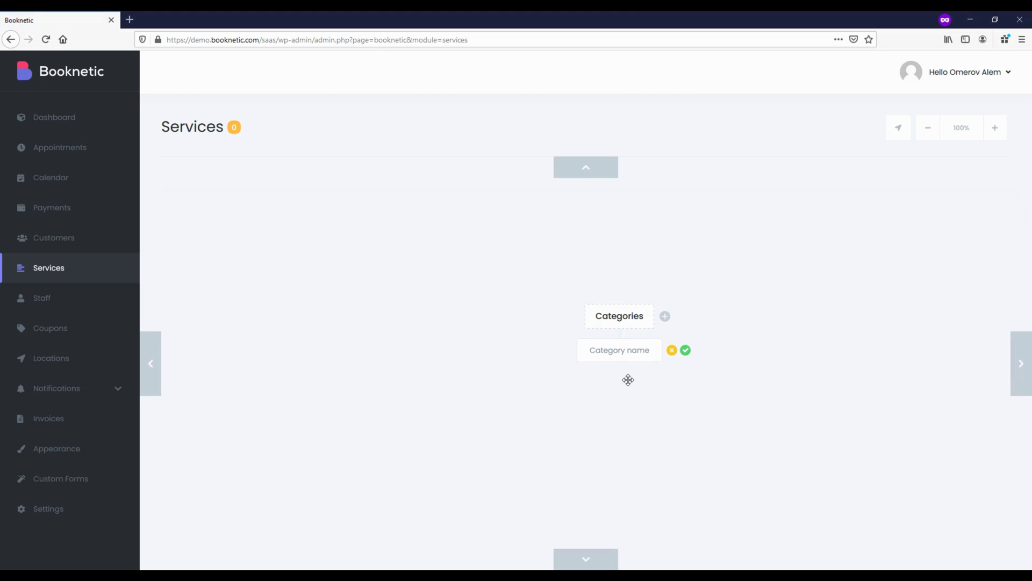
text(Services)
click(685, 350)
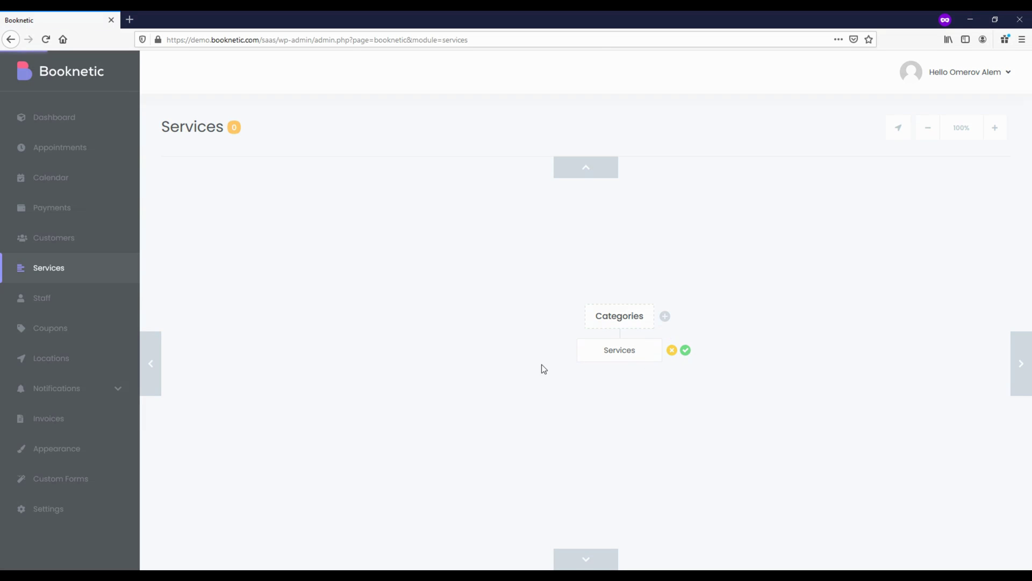
Browse the Appointments, Calendar and Payments pages, then view the Appearance color styles
click(49, 150)
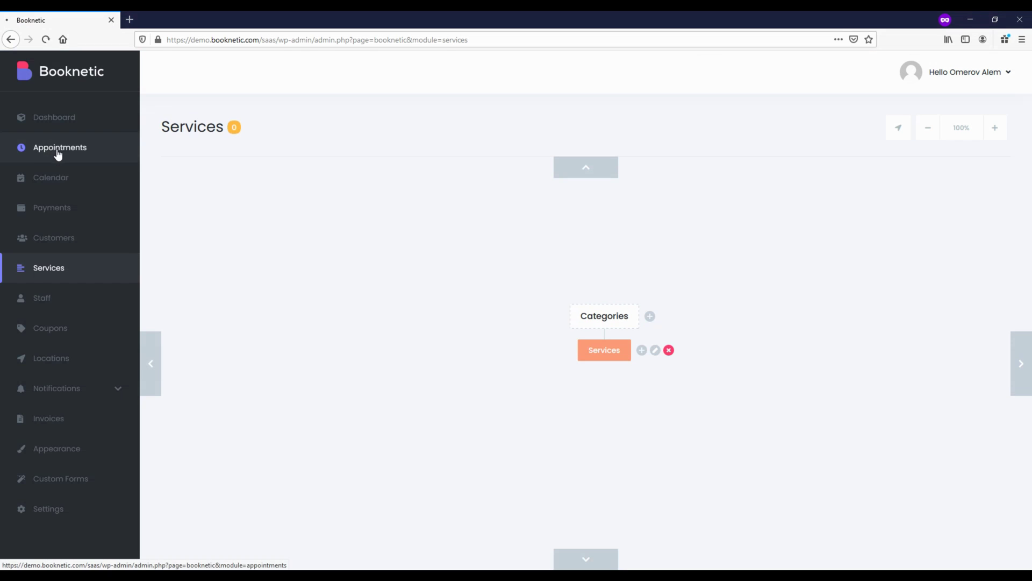
click(62, 191)
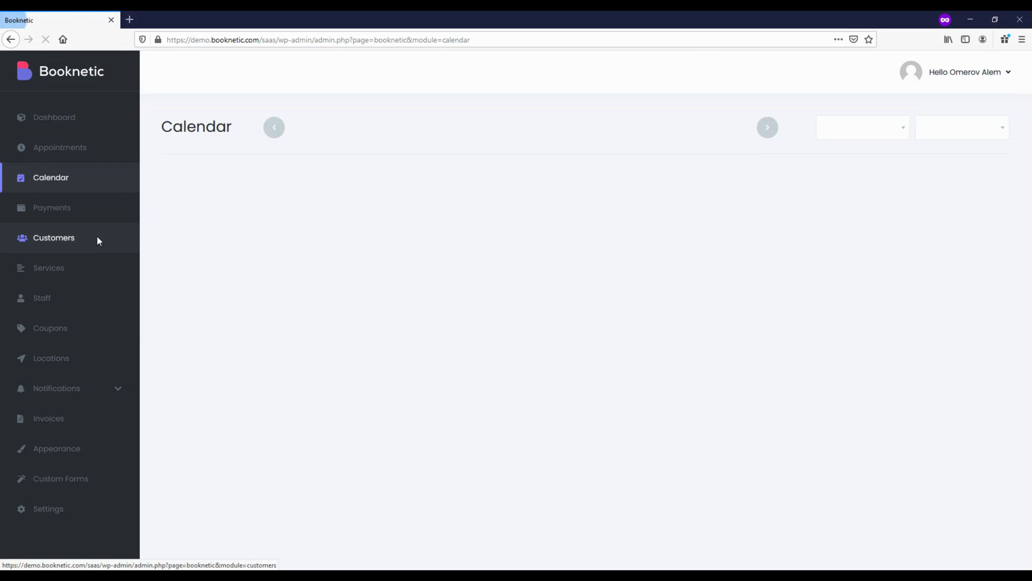
click(82, 214)
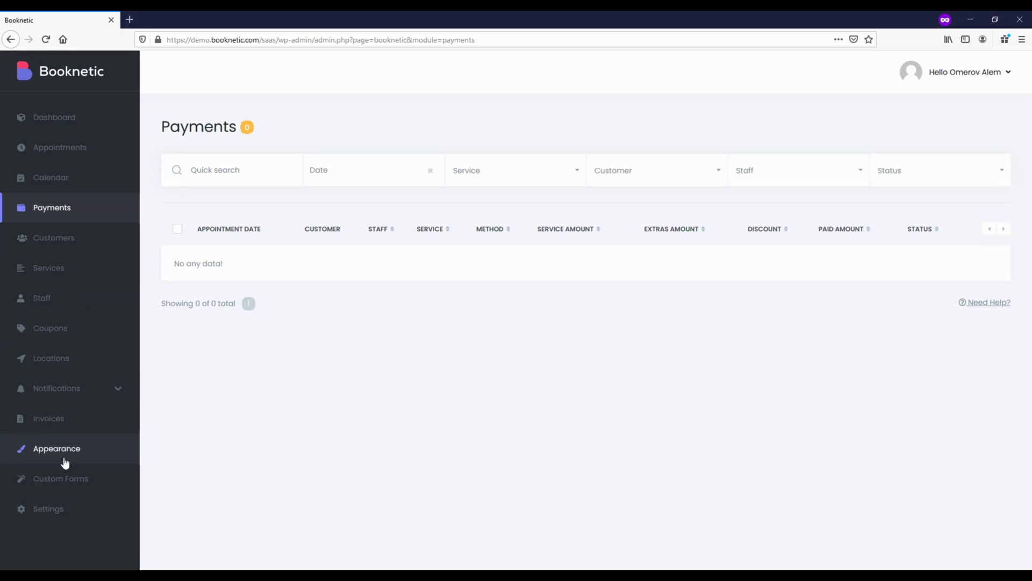
click(70, 456)
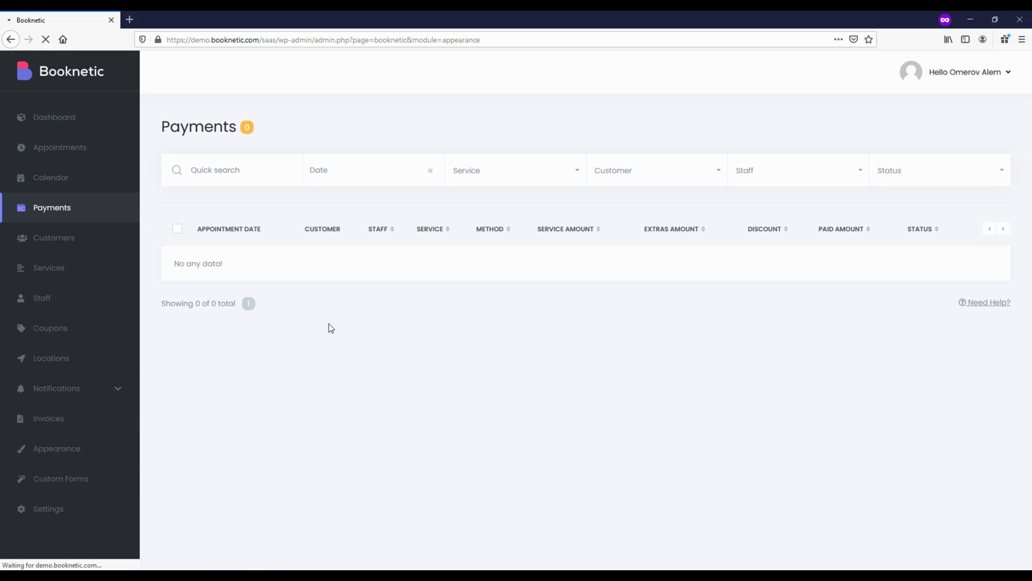
scroll(329, 301, down, 5)
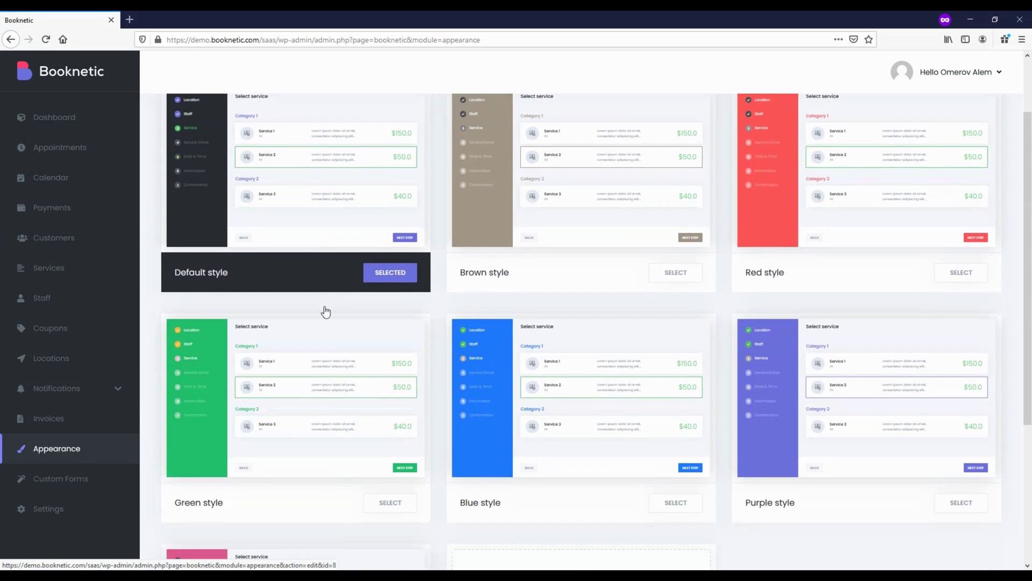